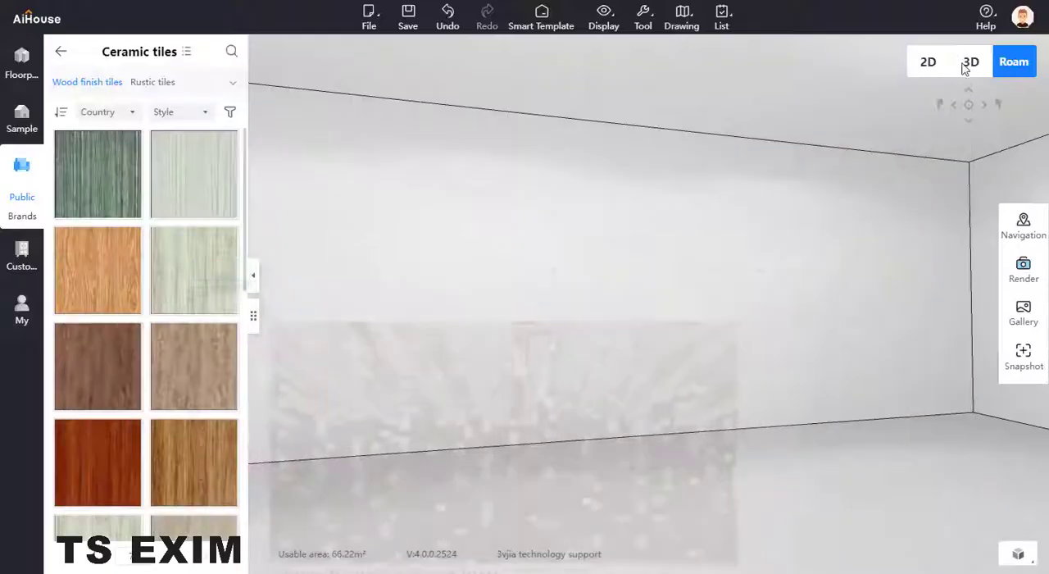
left_click_drag(825, 304, 696, 290)
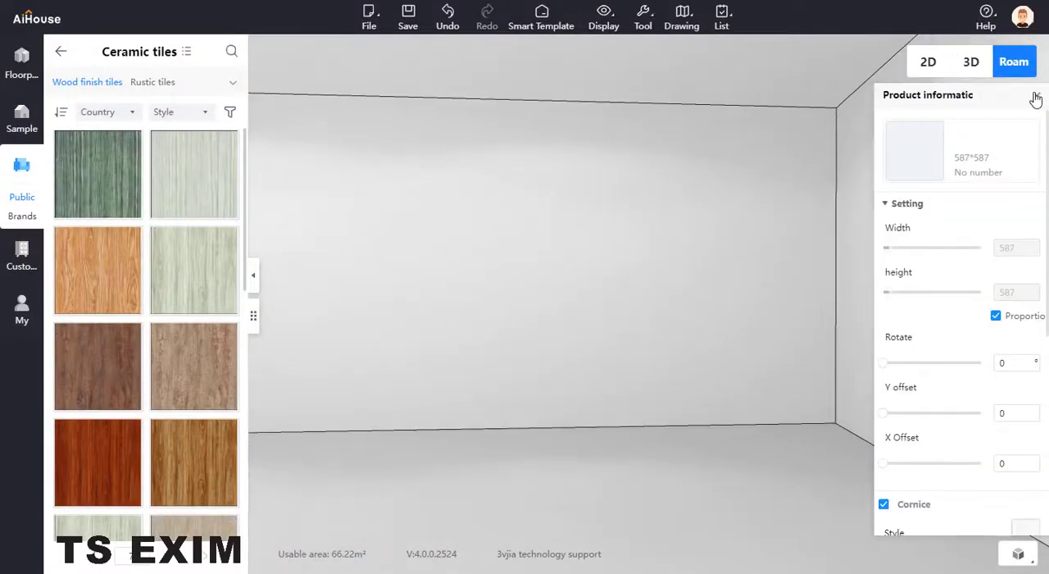
left_click(1034, 95)
left_click(499, 198)
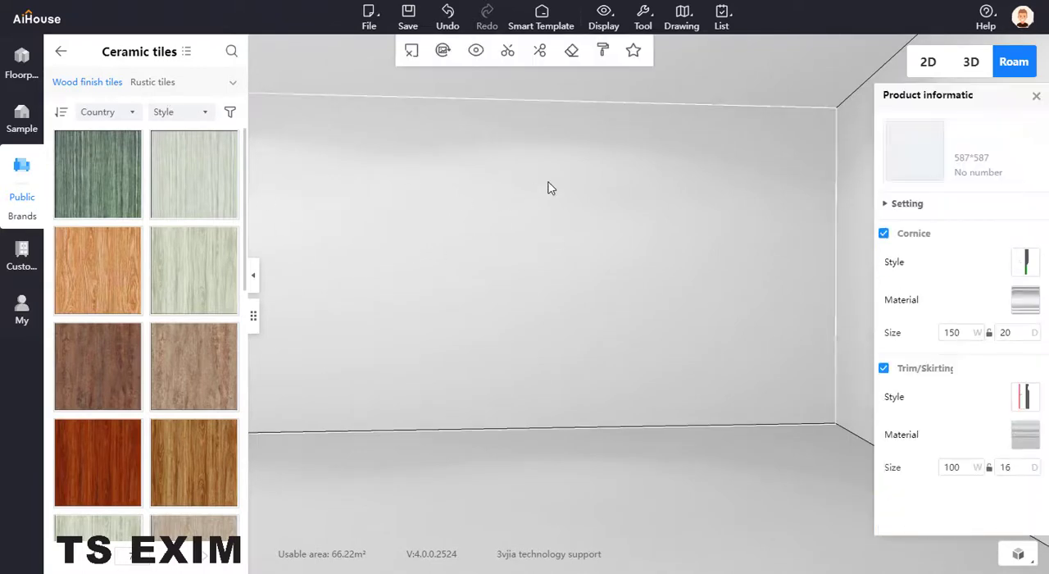
left_click(22, 255)
left_click(89, 112)
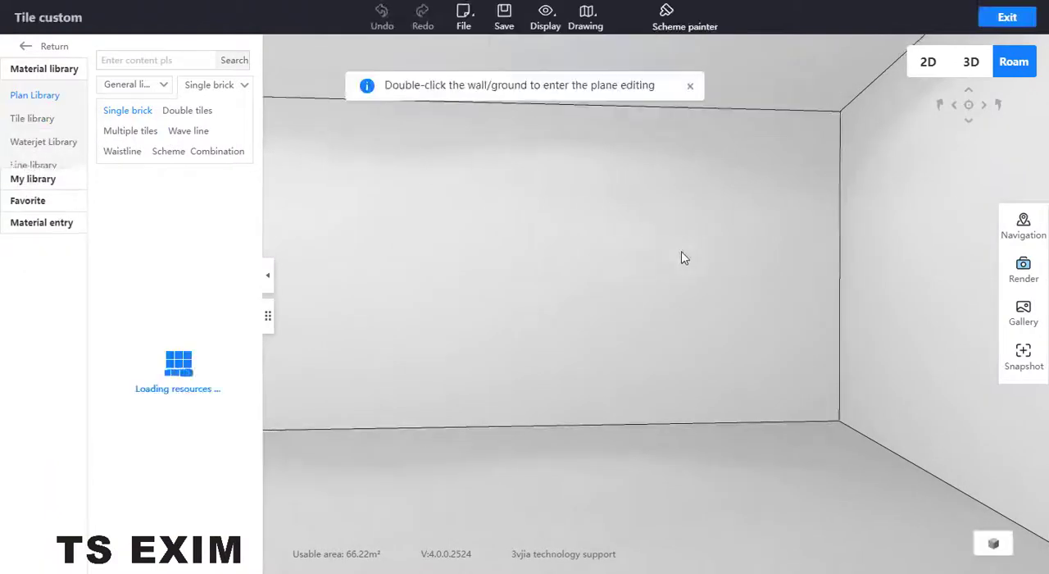
left_click(551, 253)
left_click(34, 120)
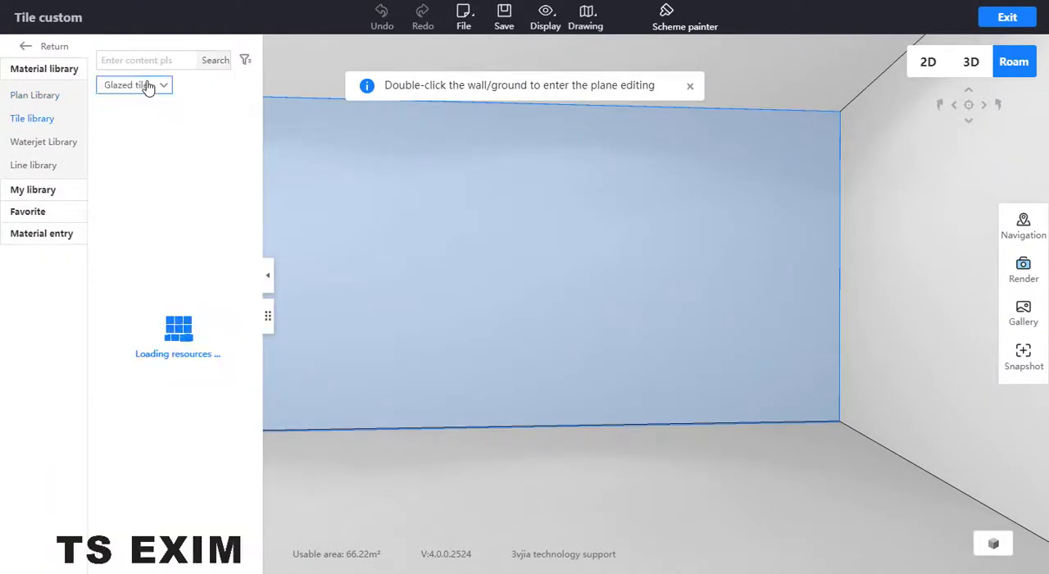
left_click(147, 85)
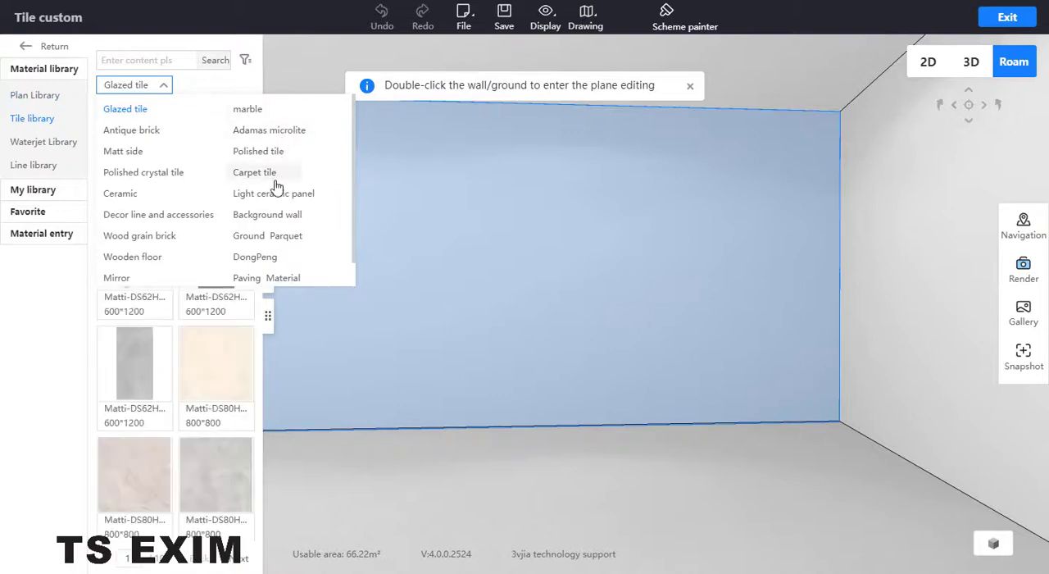
double_click(619, 251)
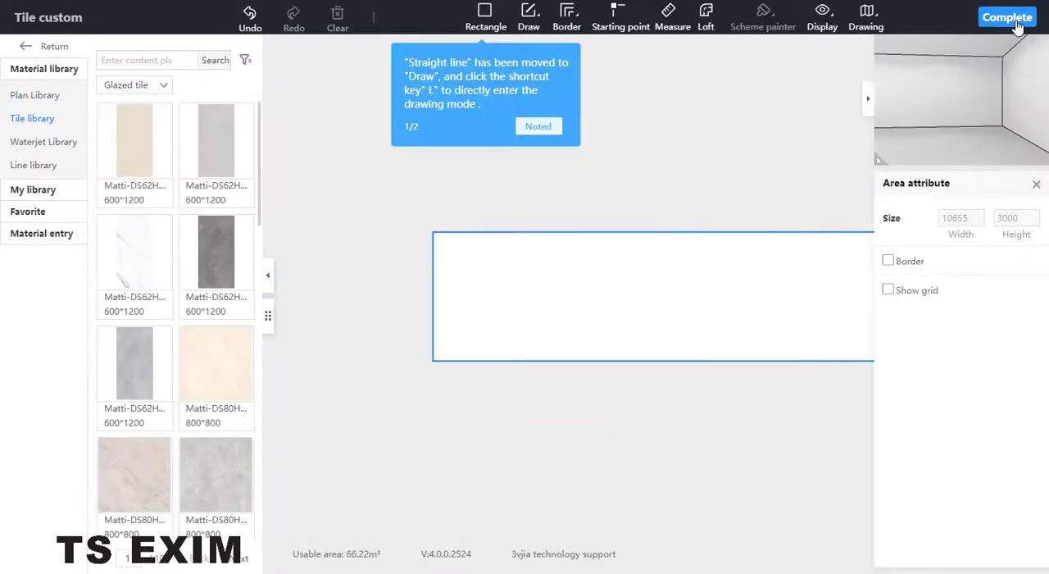
left_click(1007, 17)
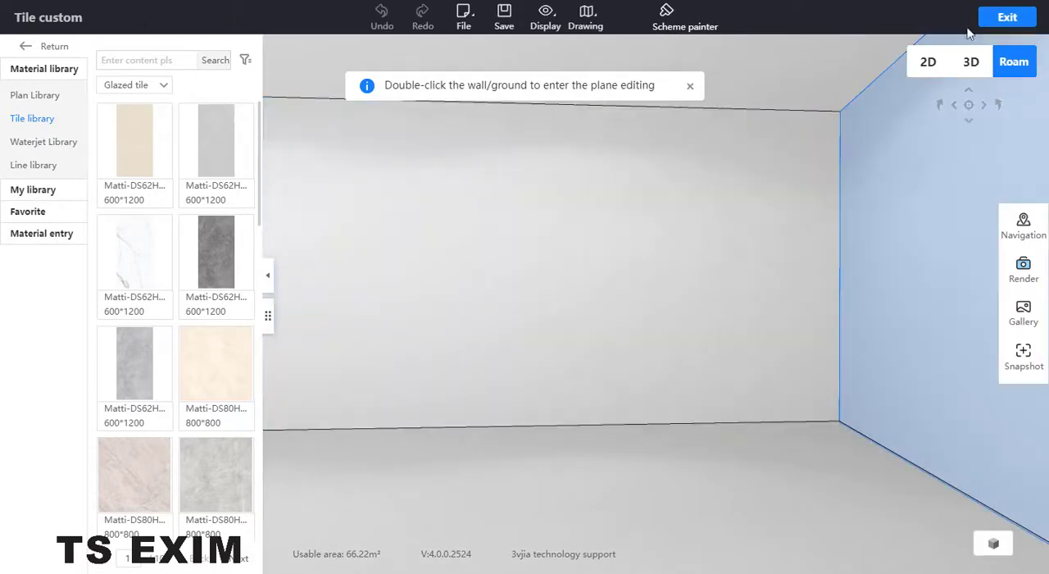
left_click(1006, 18)
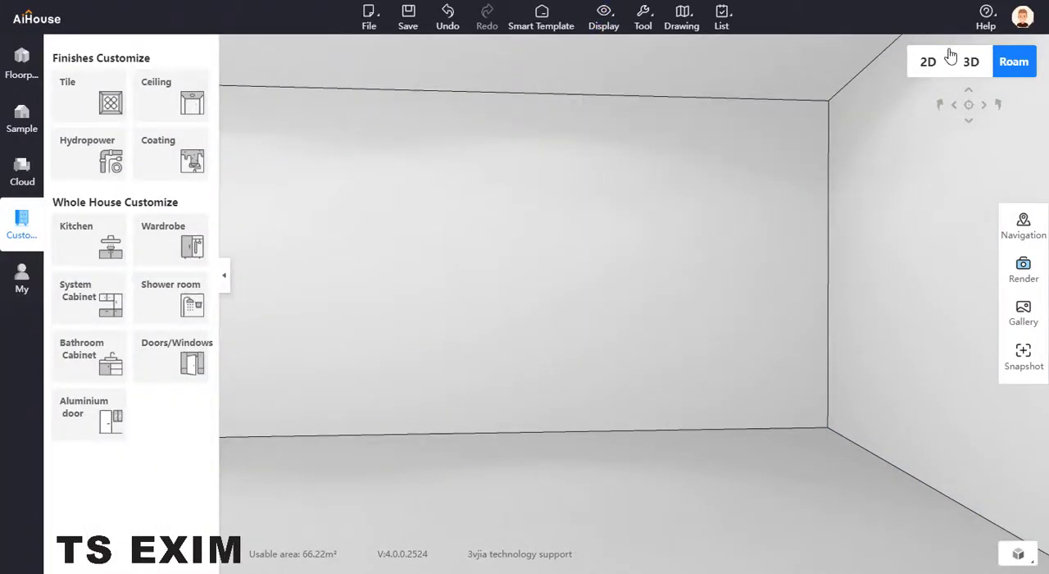
In the 2D plan, move the room's lower wall inward so the side walls are about 2892 mm long, and return to the roaming view.
left_click(926, 63)
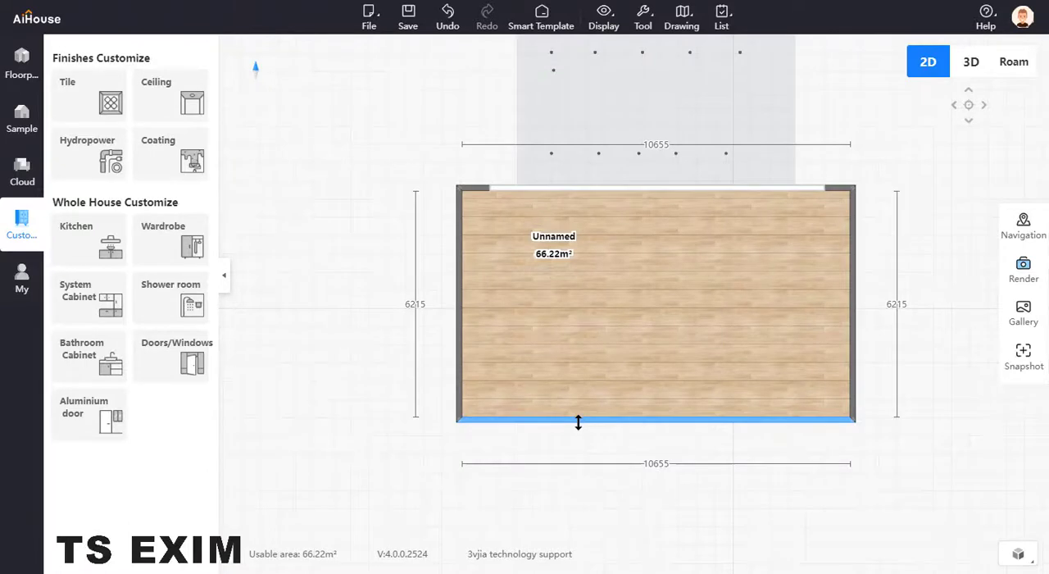
left_click_drag(578, 422, 614, 298)
left_click(1016, 63)
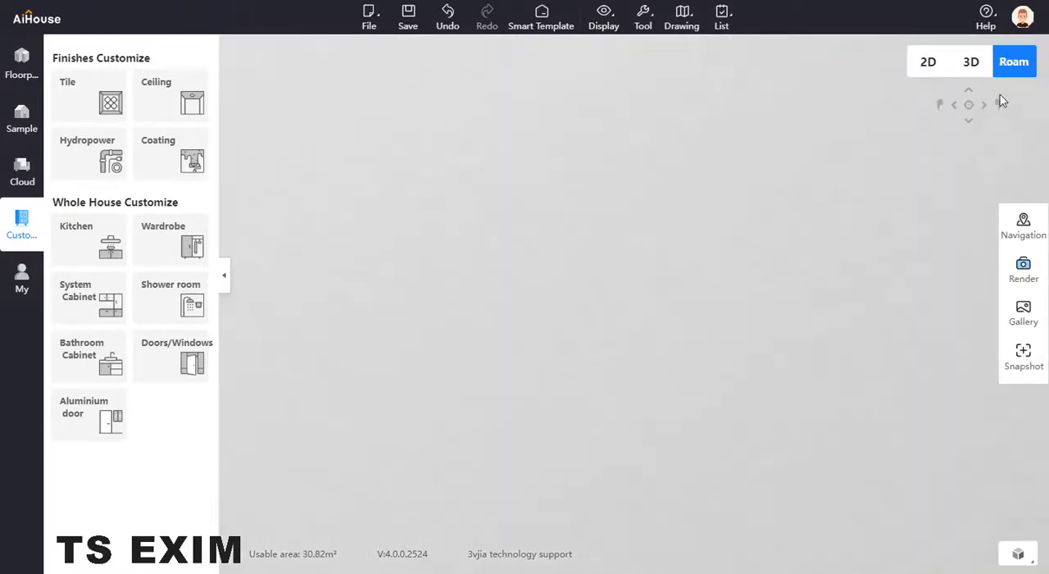
Face the narrow end wall, enter tile customization and list the wood grain brick tiles of the tile library.
left_click_drag(575, 361, 847, 125)
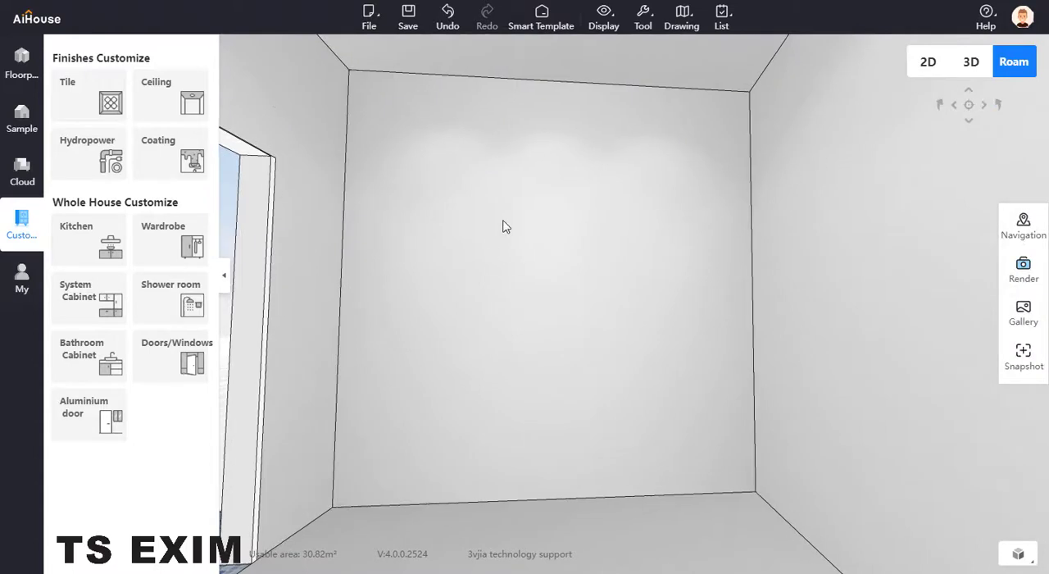
left_click(92, 108)
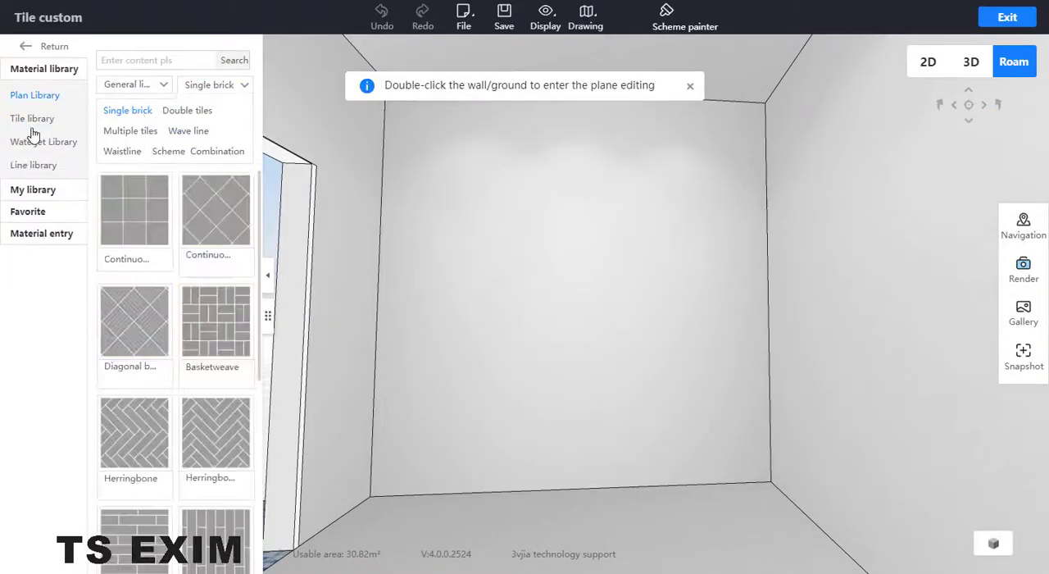
left_click(48, 119)
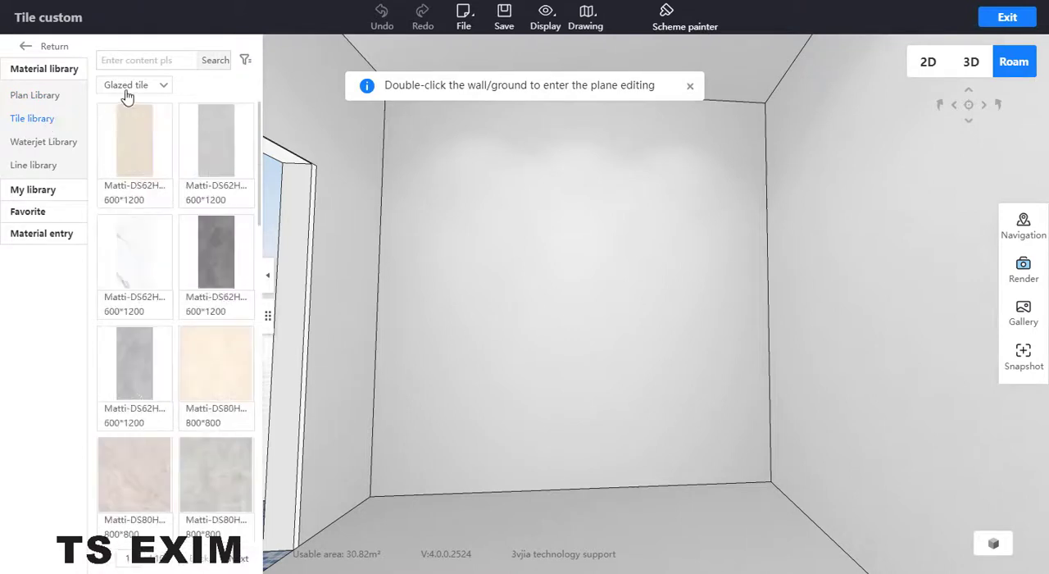
left_click(156, 86)
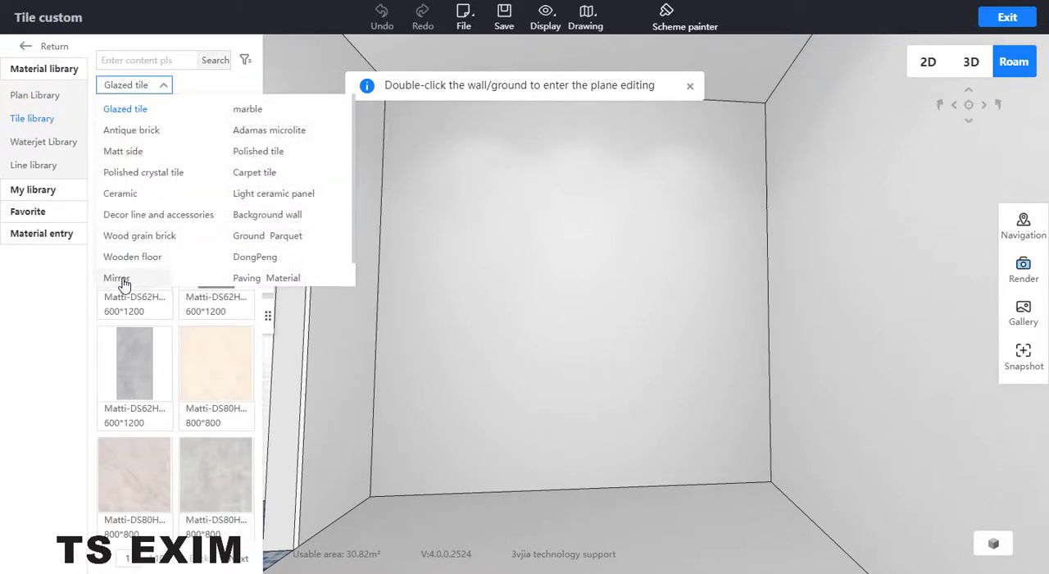
left_click(145, 243)
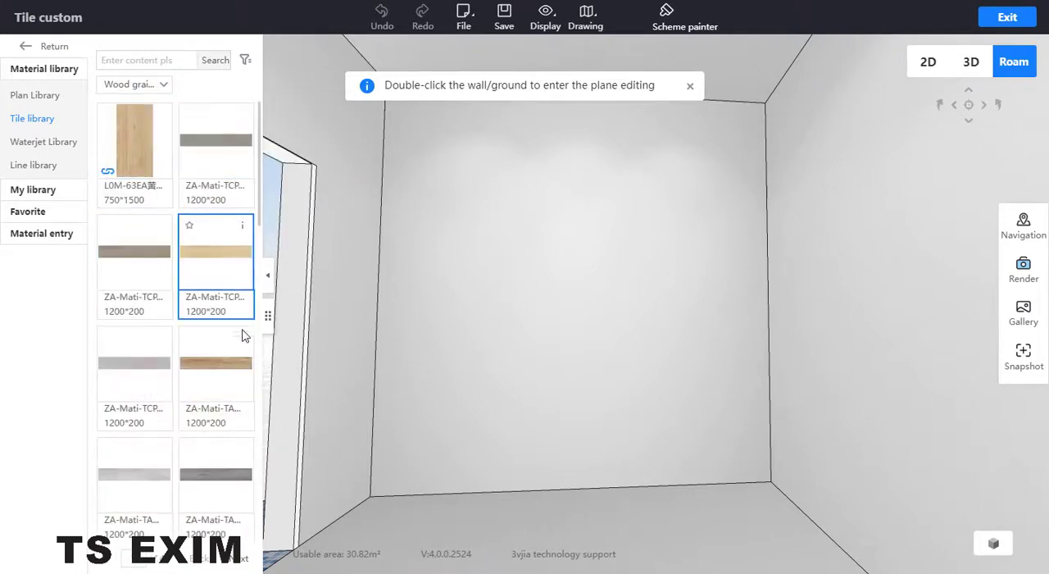
Find the 800*1800 MD18802 wood grain tile and apply it to the narrow end wall.
scroll(238, 344, "down", 4)
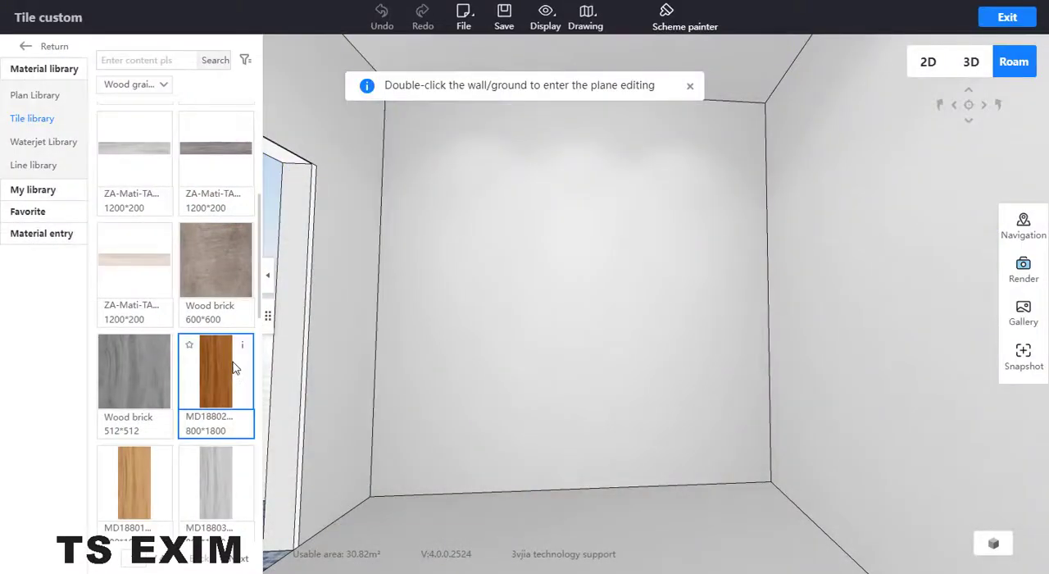
scroll(234, 369, "down", 1)
scroll(233, 361, "down", 3)
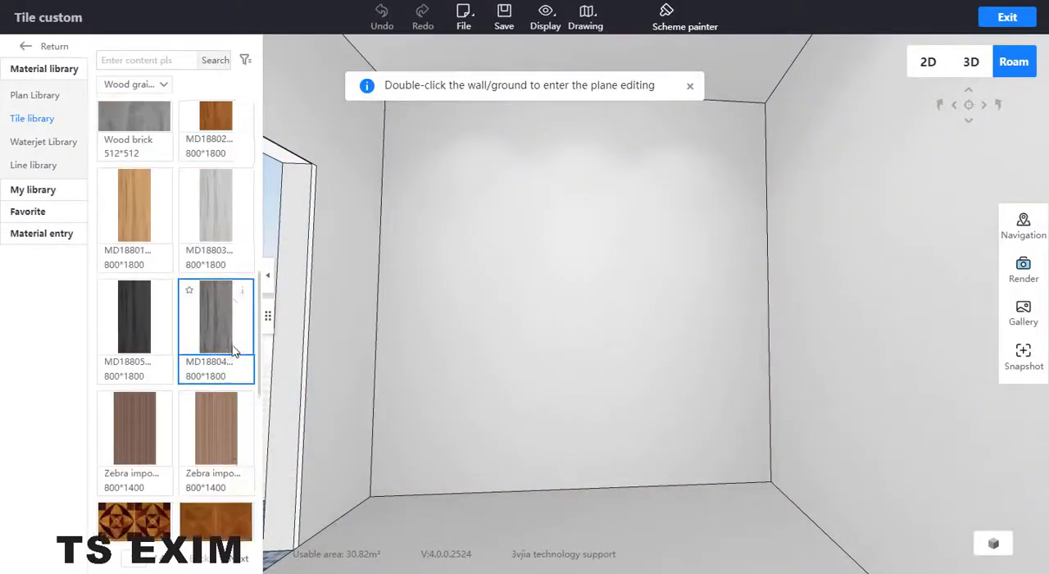
scroll(231, 328, "up", 3)
left_click_drag(229, 305, 454, 307)
Open the end wall for plane editing and remove all of its tiles.
double_click(520, 323)
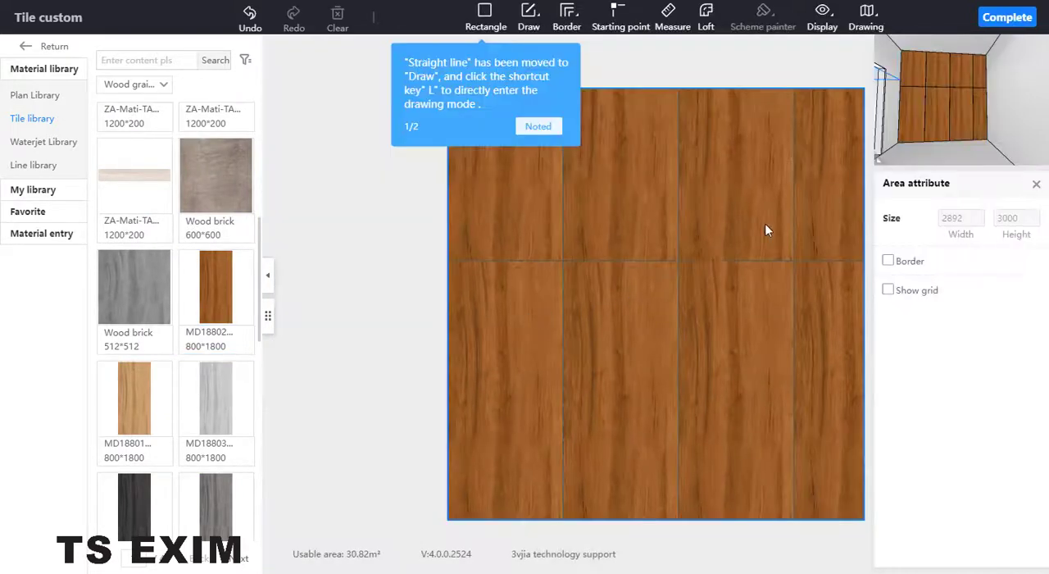
left_click(543, 409)
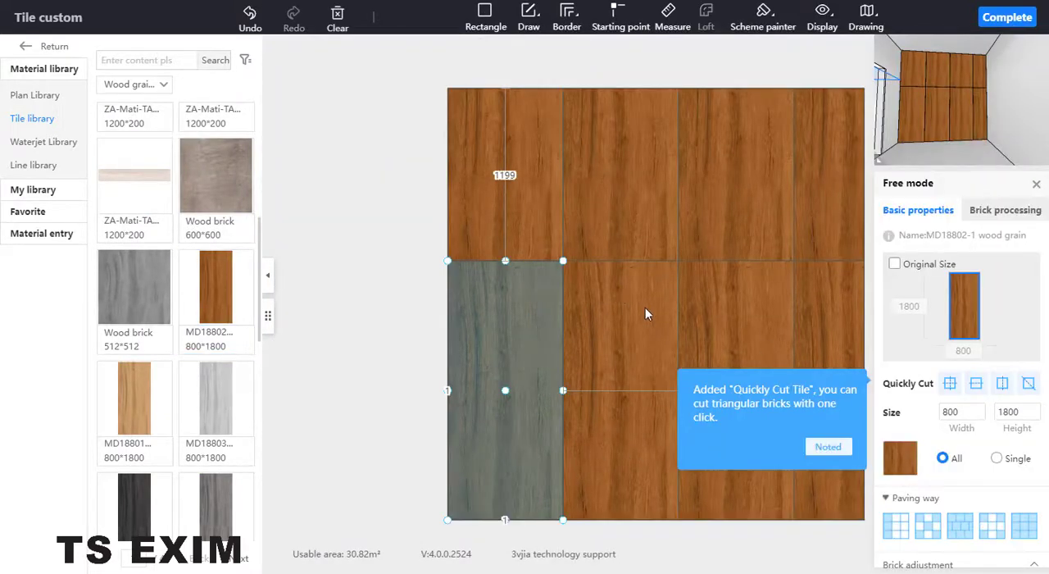
right_click(649, 309)
left_click(687, 368)
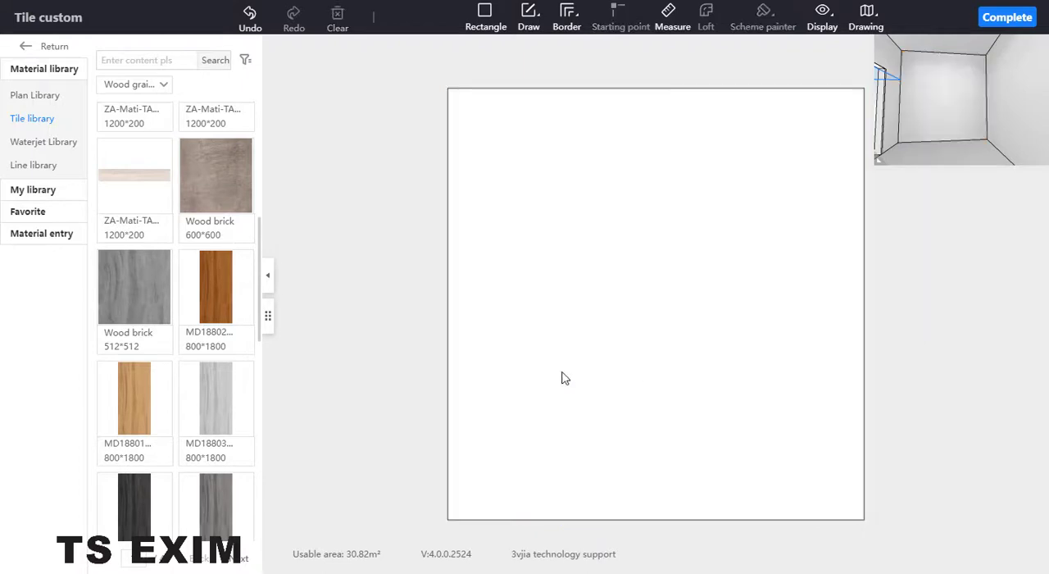
Place a single MD18802 wood grain tile on the empty wall and set its size to 200 wide and 100 high.
left_click_drag(196, 293, 489, 350)
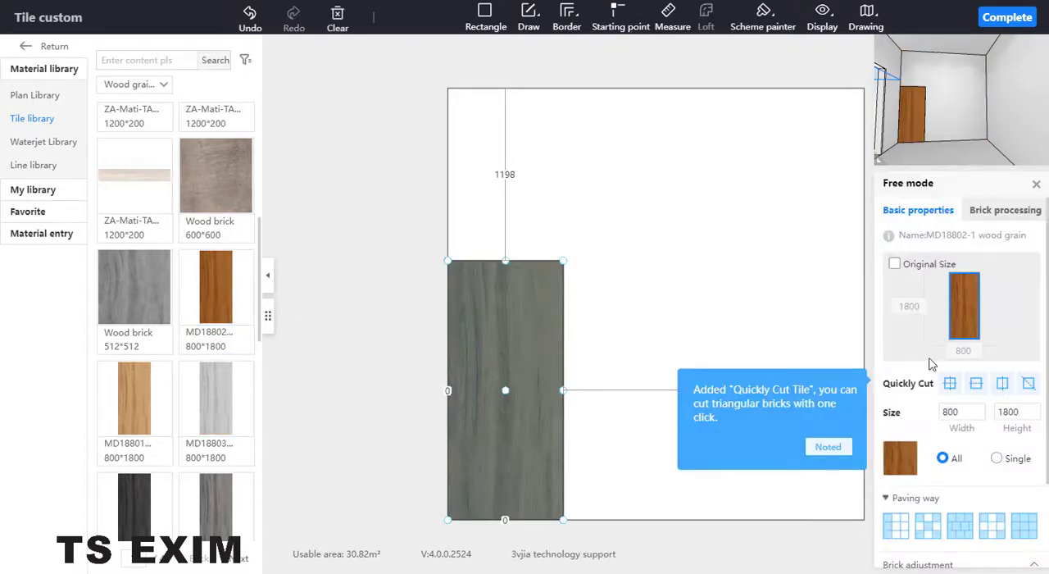
left_click(957, 410)
left_click_drag(965, 412, 913, 419)
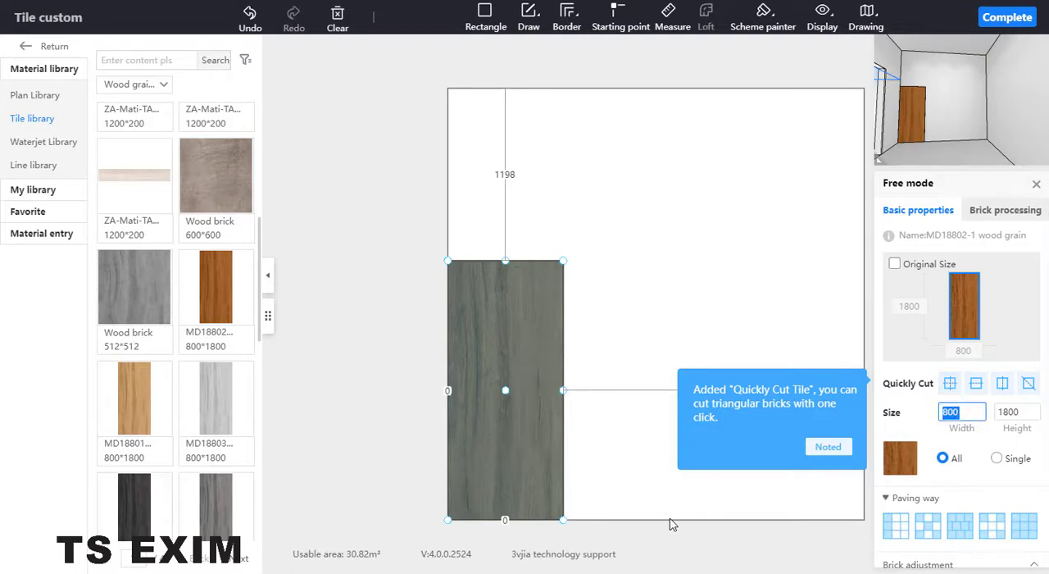
type("2")
left_click(1034, 413)
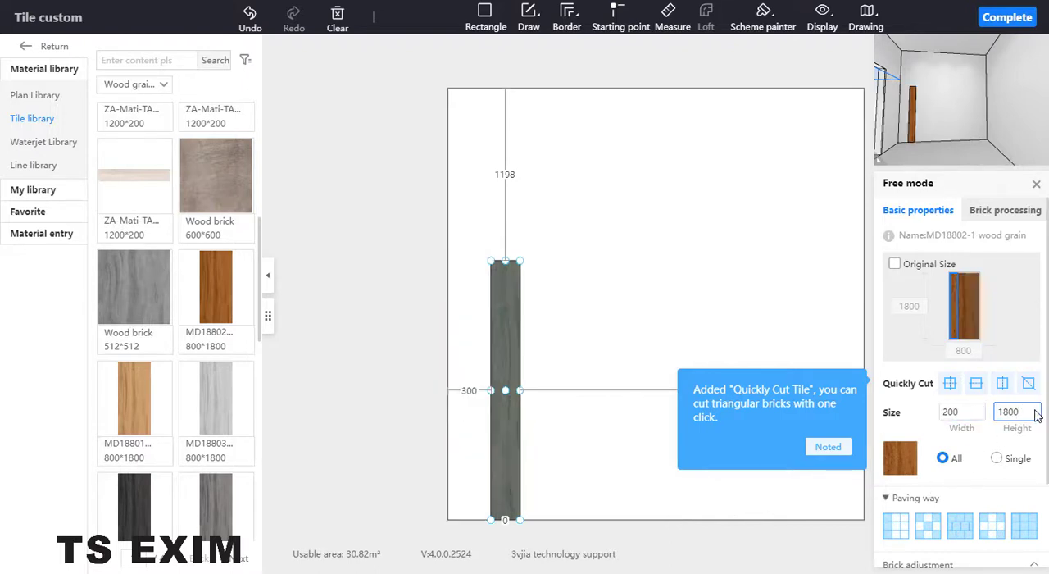
left_click_drag(1020, 412, 988, 419)
type("1")
key("Return")
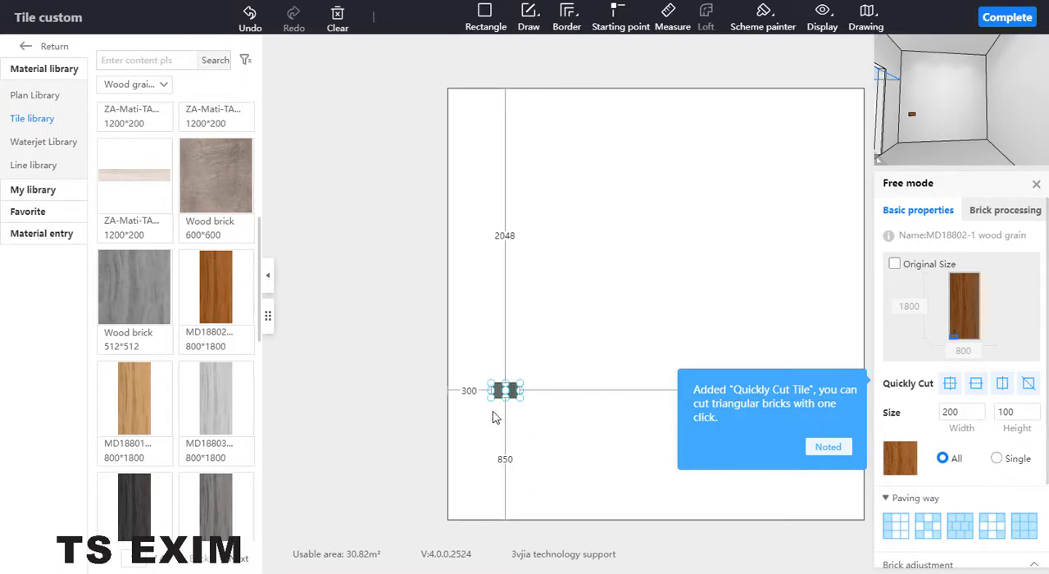
Move the small tile into the wall's lower-left corner and set its brick seam to 10.
left_click_drag(494, 405, 462, 518)
scroll(1008, 336, "down", 3)
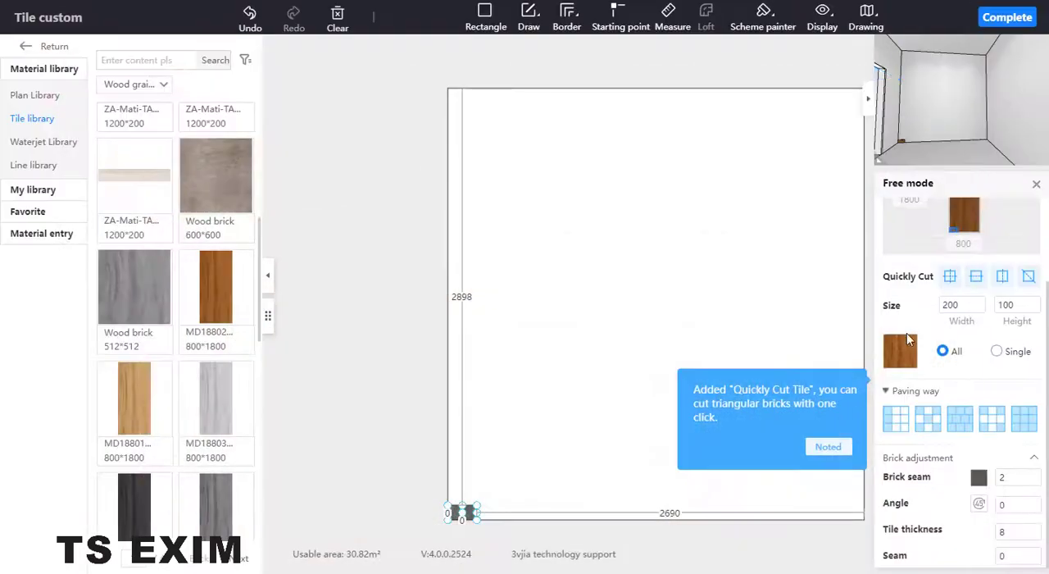
left_click(1003, 477)
double_click(1002, 477)
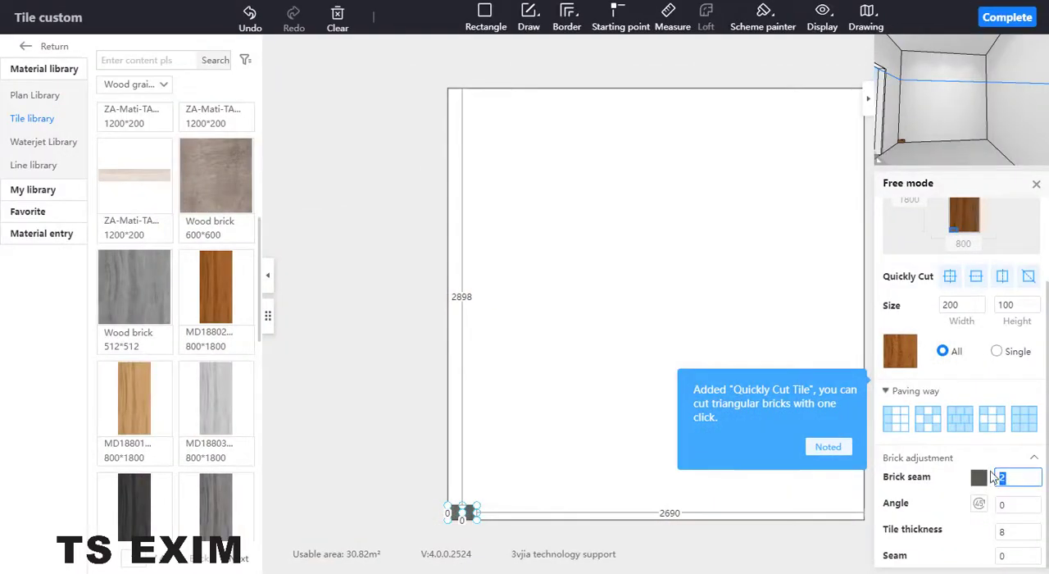
type("10")
left_click(623, 518)
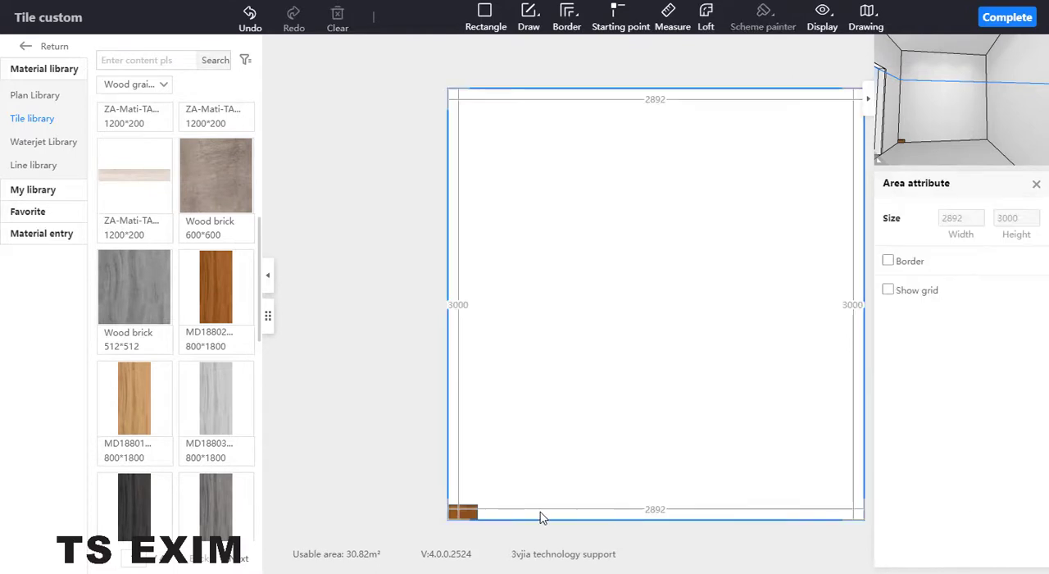
Pave the entire wall area with the small wood grain tile from the corner.
left_click(472, 513)
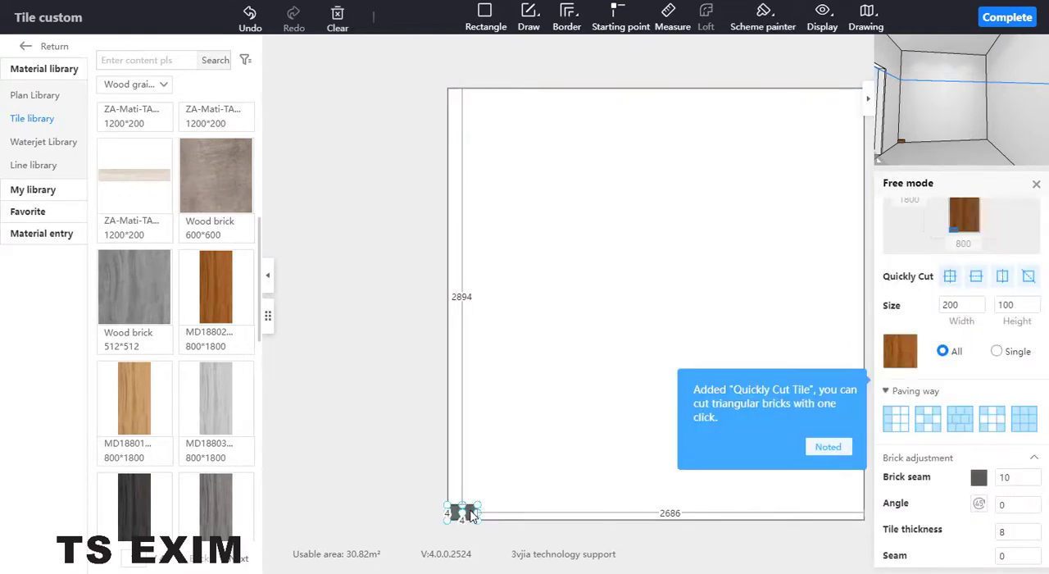
double_click(470, 508)
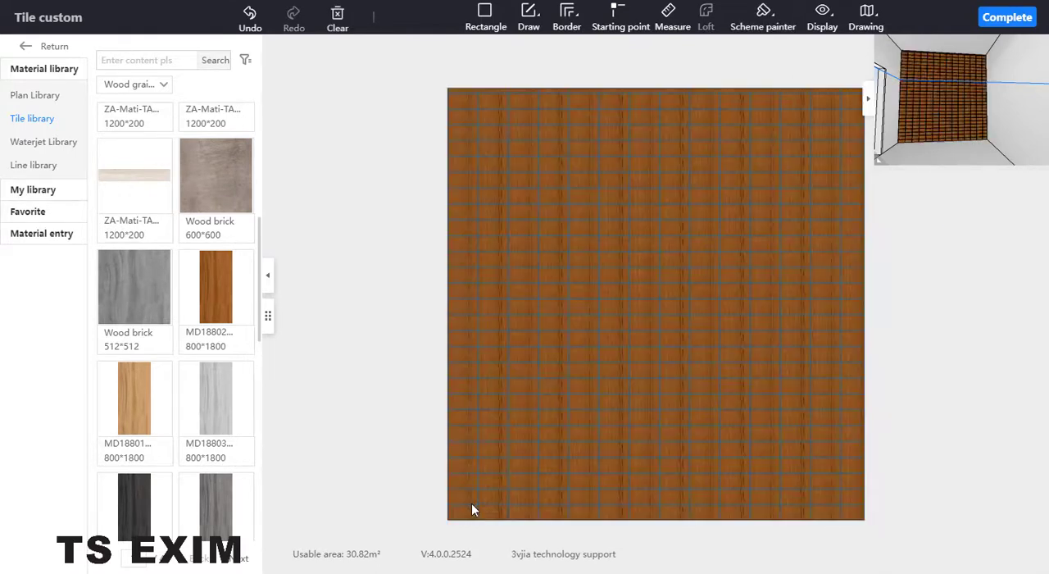
Check the paved wall in the 3D preview, complete the plane editing and exit tile customization.
scroll(961, 103, "up", 7)
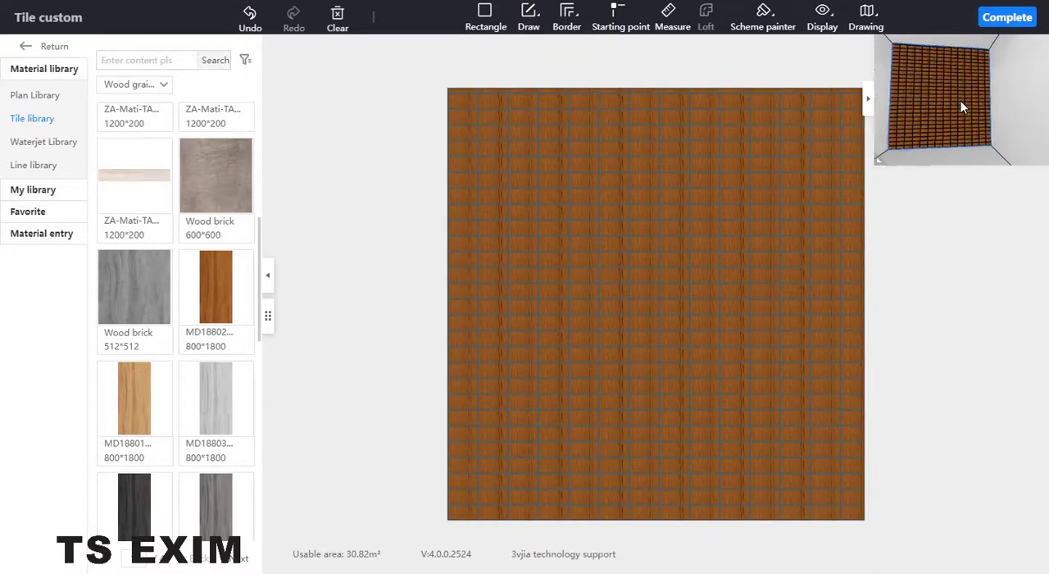
scroll(961, 103, "up", 5)
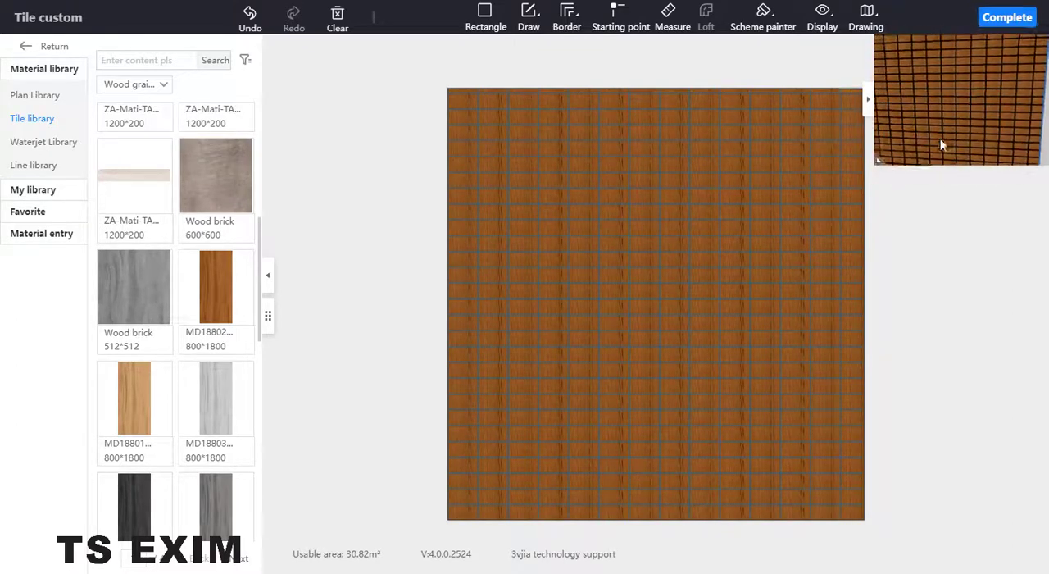
left_click_drag(988, 143, 967, 106)
scroll(963, 117, "up", 2)
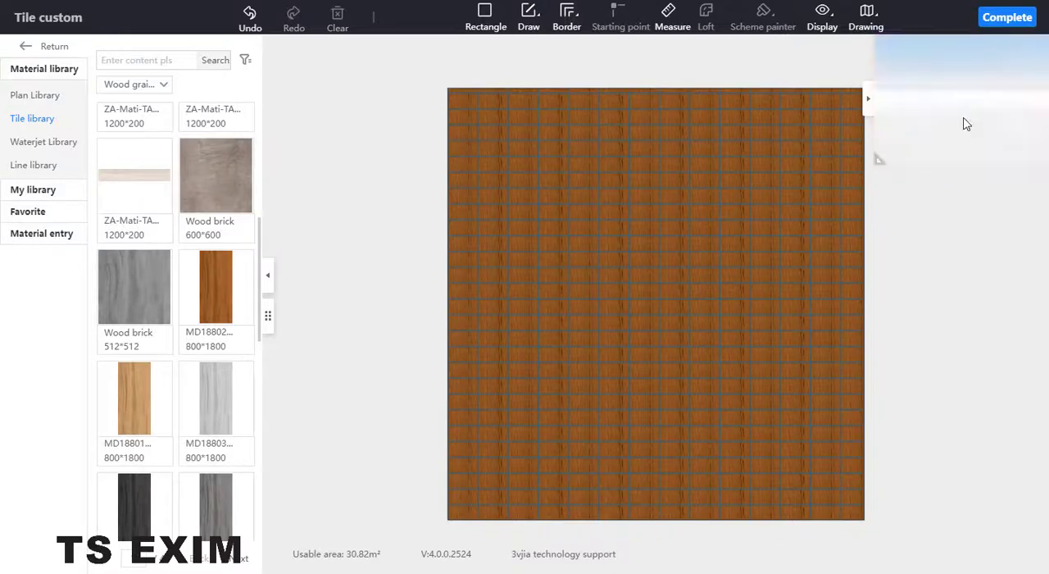
scroll(962, 102, "down", 4)
scroll(967, 90, "down", 5)
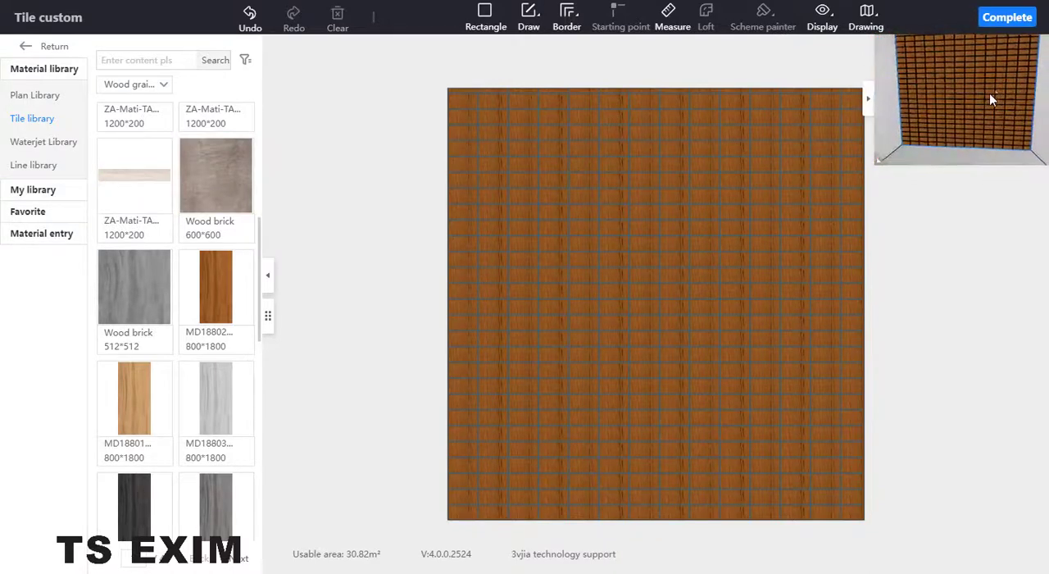
left_click(1008, 18)
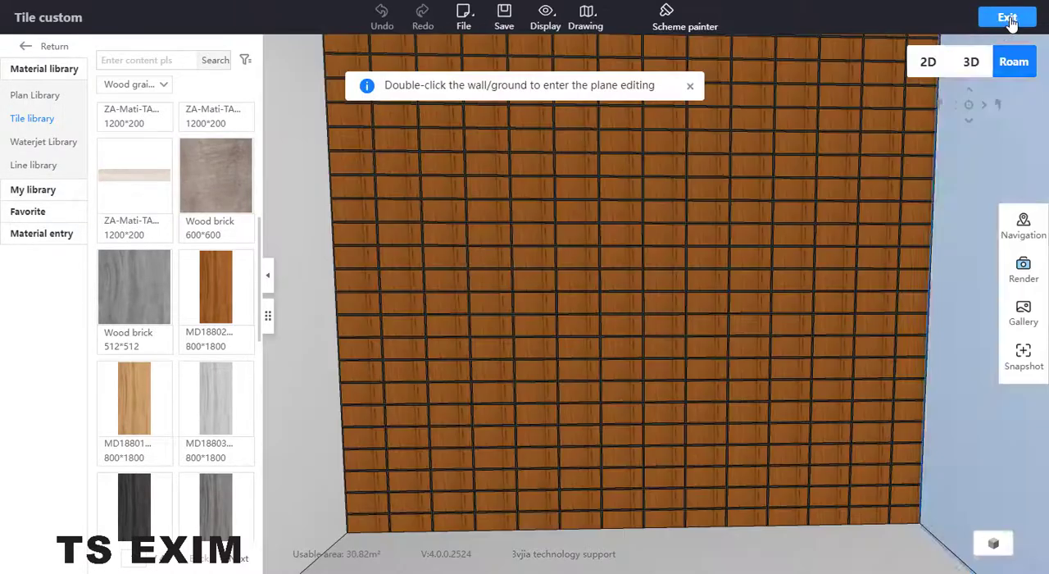
left_click(34, 50)
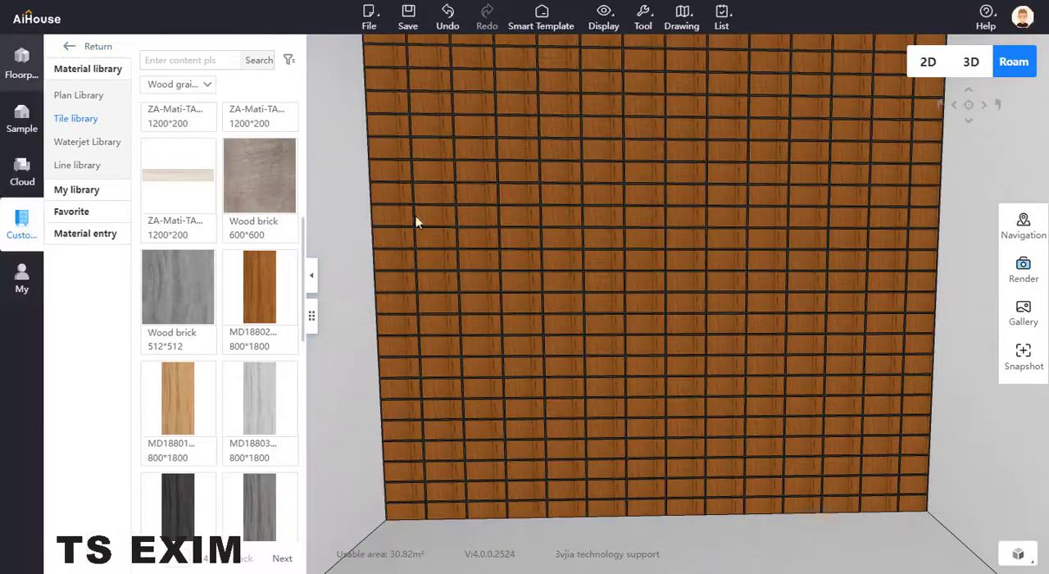
Open the Fill light category of the Lighting models in the public material library.
scroll(574, 279, "down", 3)
left_click_drag(623, 266, 614, 266)
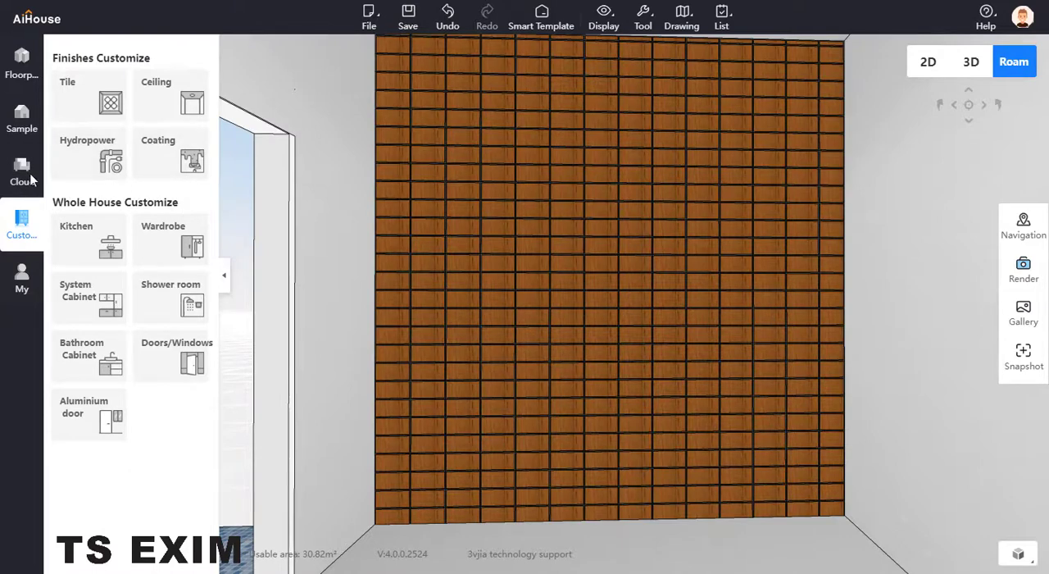
left_click(25, 175)
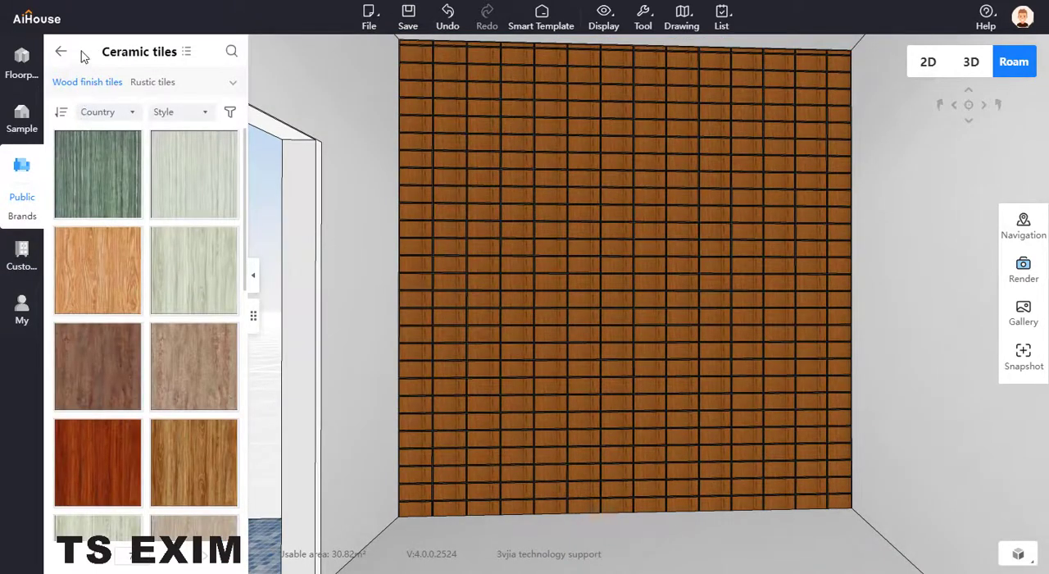
left_click(61, 52)
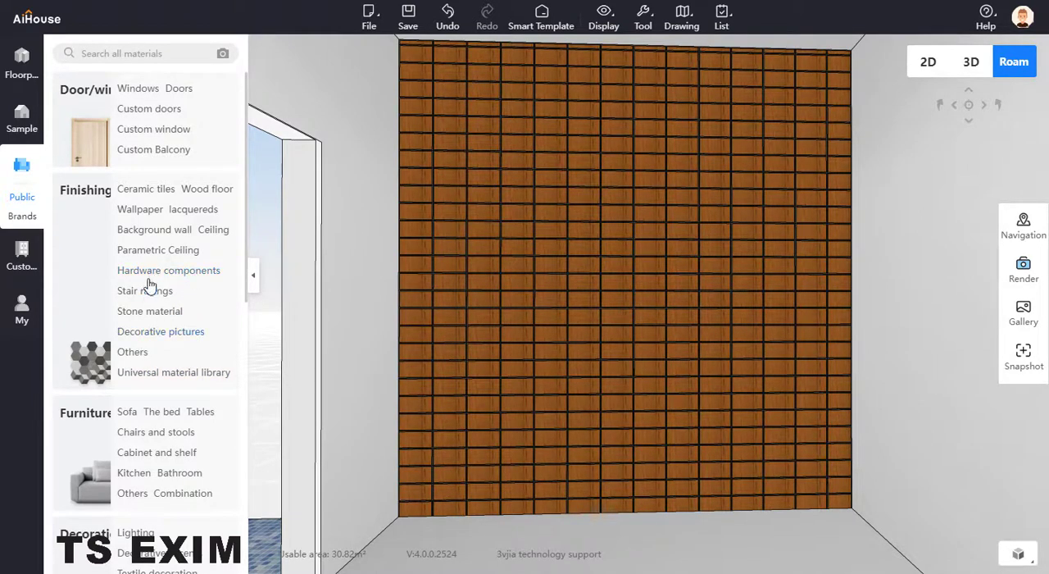
left_click(133, 533)
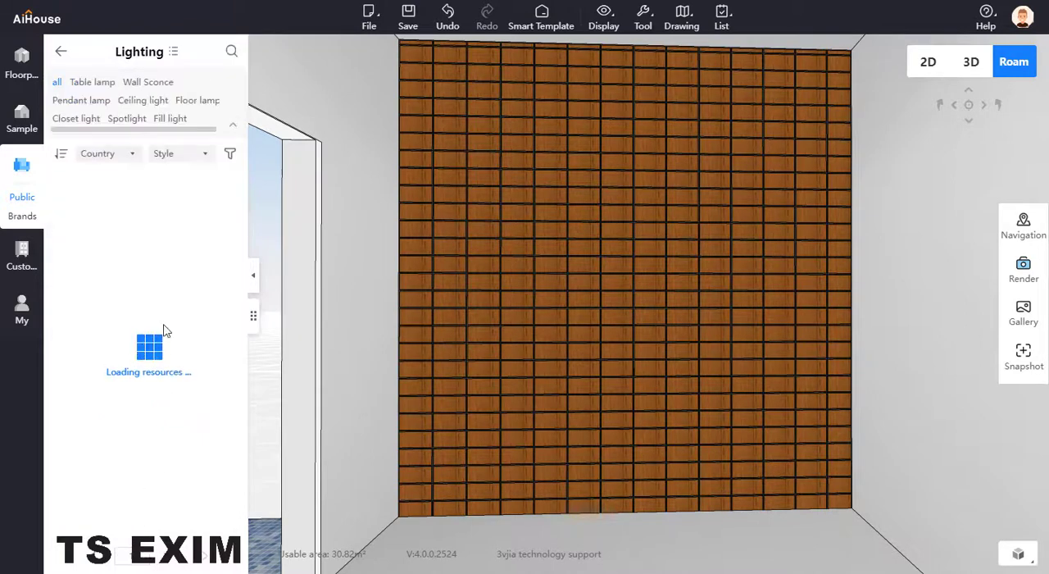
left_click(188, 123)
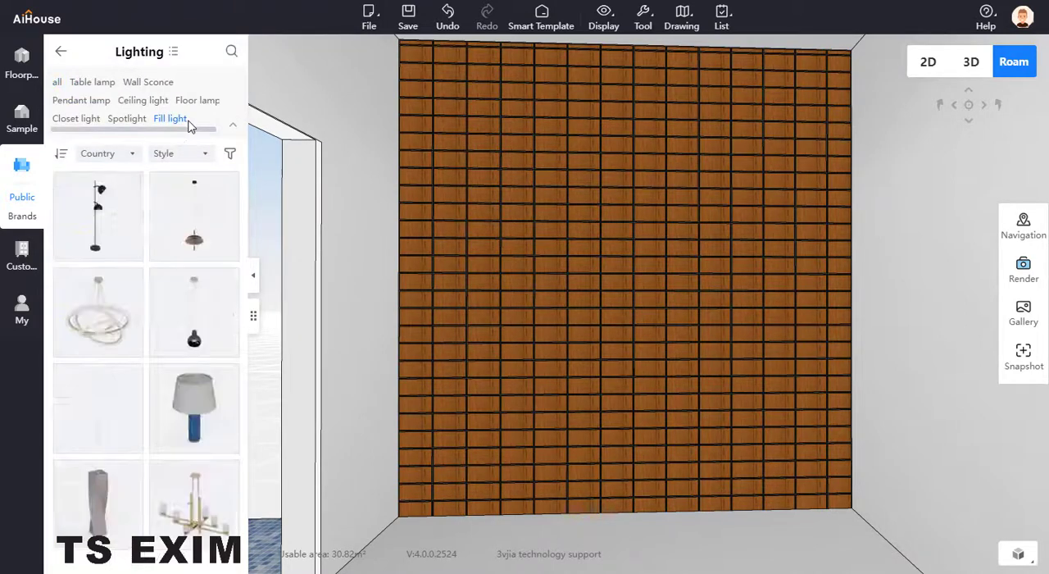
Place the 1000*75*10 LED strip on the brick wall and pull it out of the wall surface.
mouse_move(230, 185)
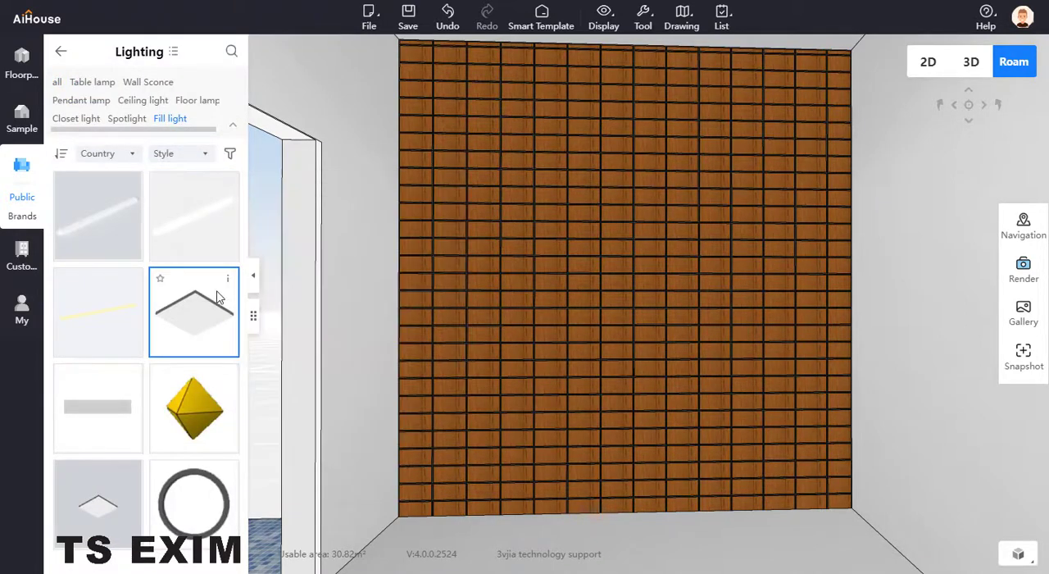
mouse_move(227, 285)
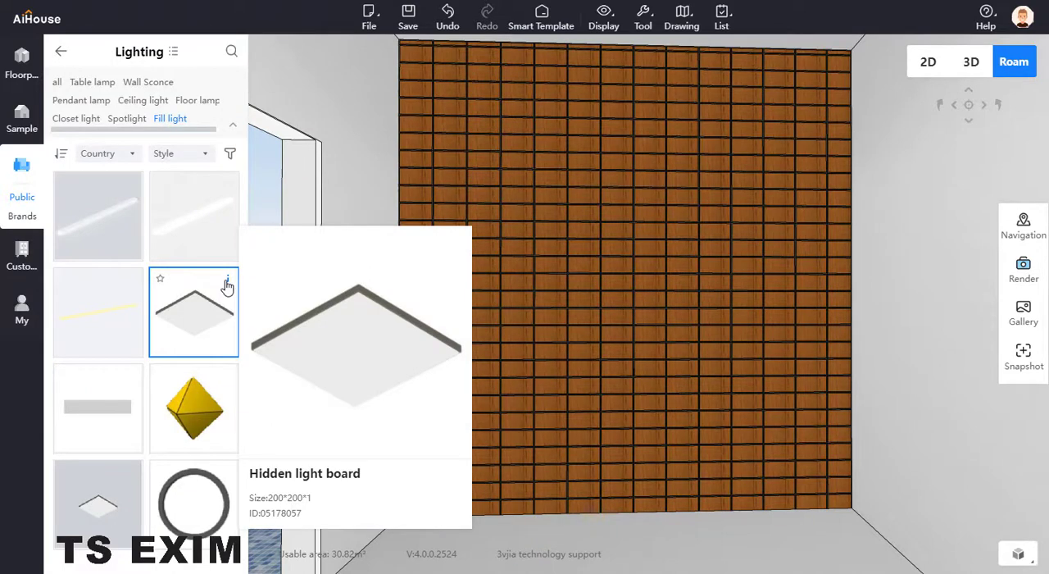
mouse_move(132, 387)
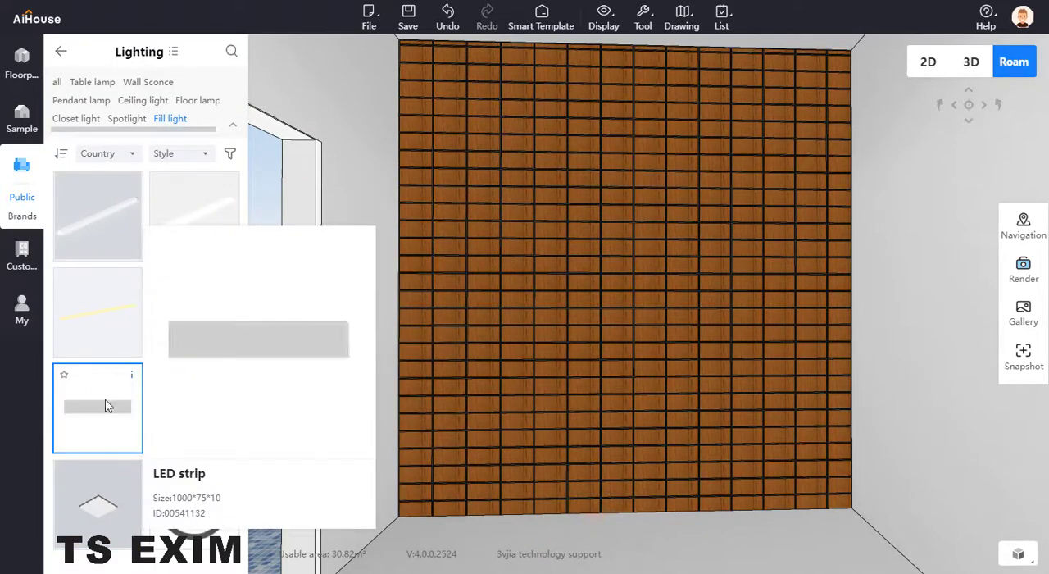
left_click_drag(101, 421, 635, 327)
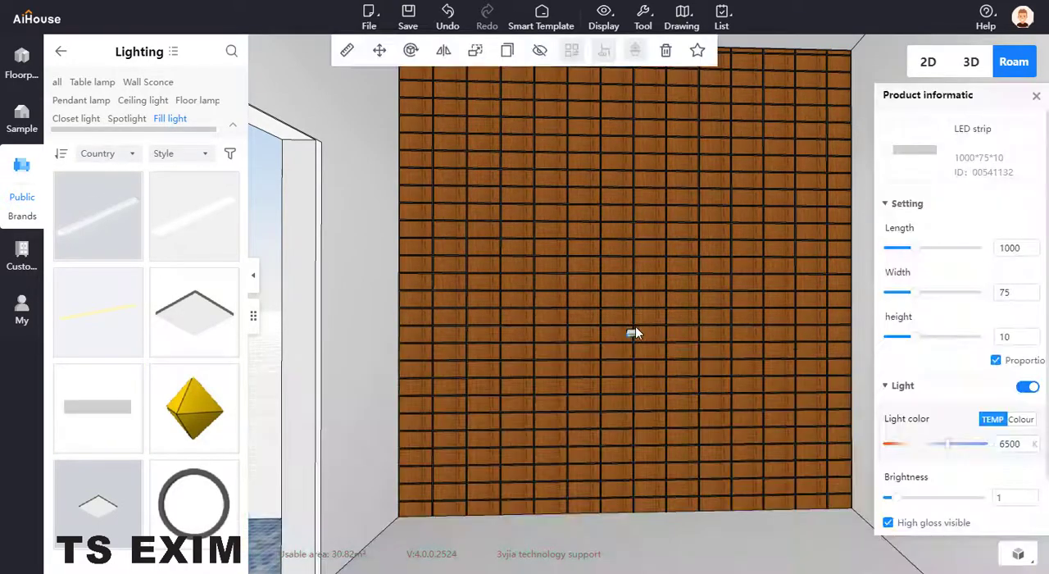
scroll(631, 344, "up", 1)
scroll(648, 333, "up", 5)
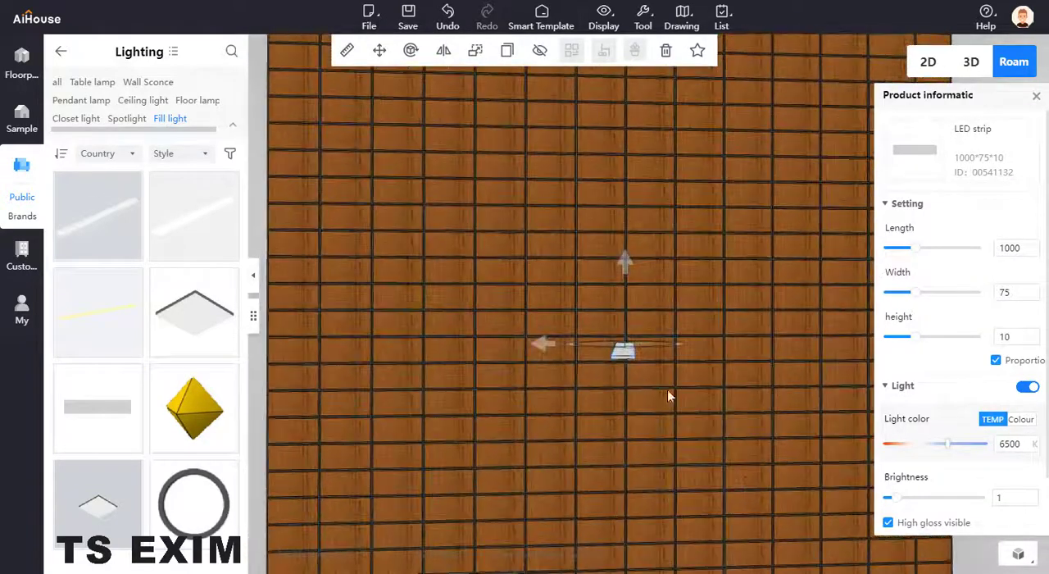
left_click_drag(667, 390, 702, 386)
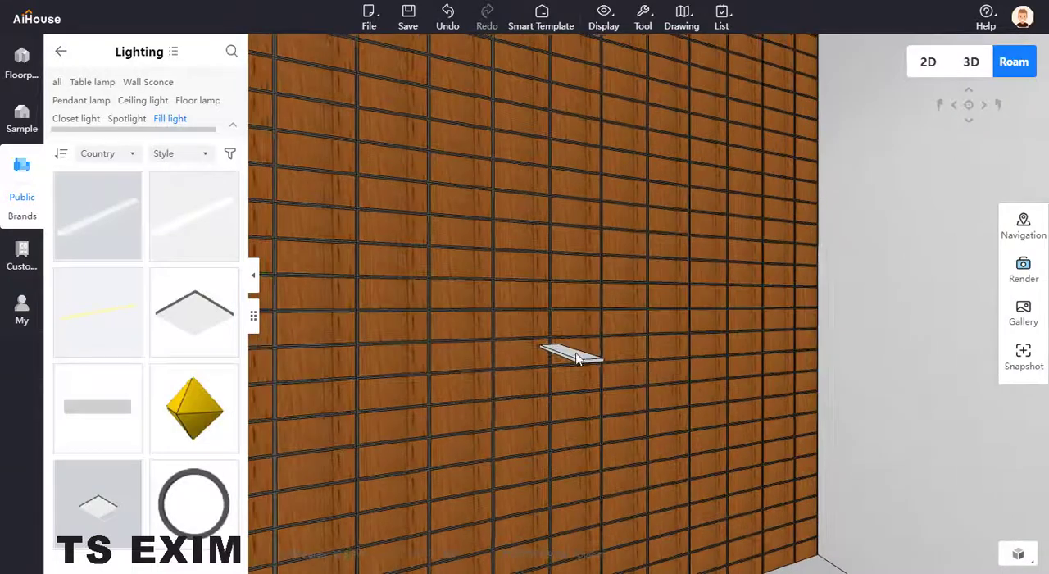
left_click(576, 354)
left_click_drag(580, 354, 741, 421)
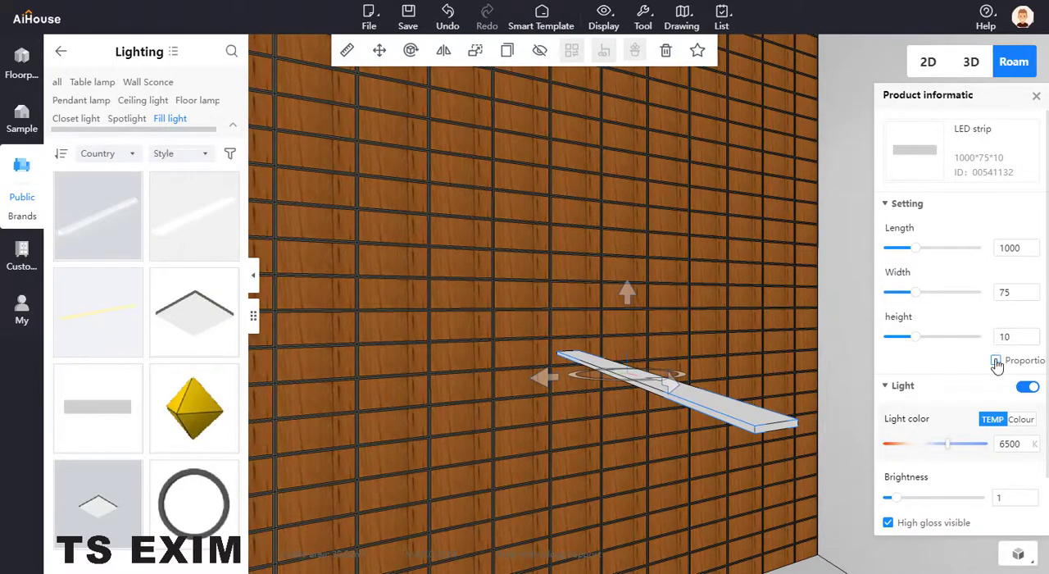
Turn off proportional scaling for the LED strip and set its width to 200 and length to 100.
left_click(1021, 293)
double_click(994, 293)
left_click(1026, 250)
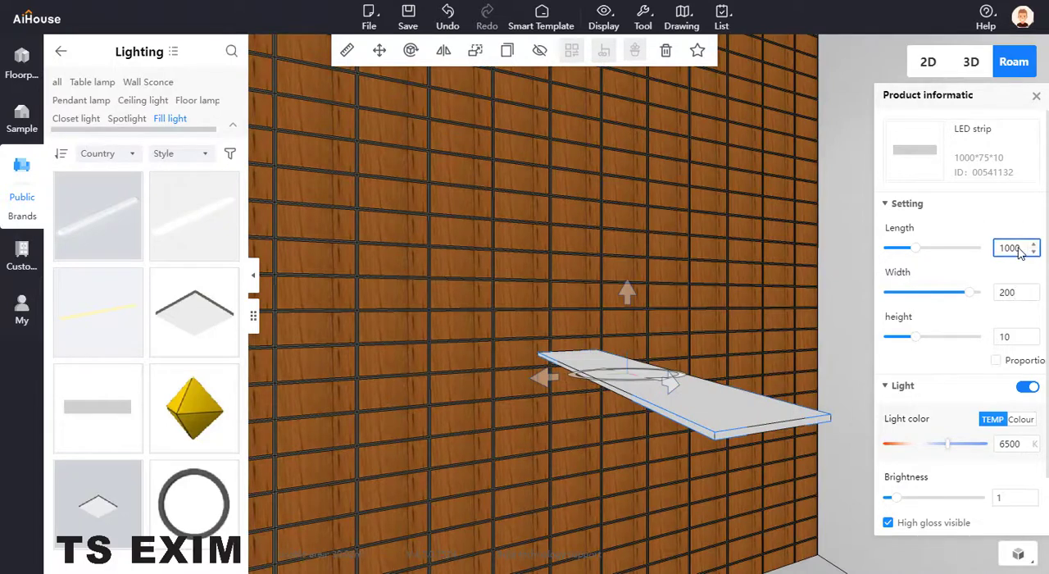
left_click_drag(1021, 249, 939, 257)
type("100")
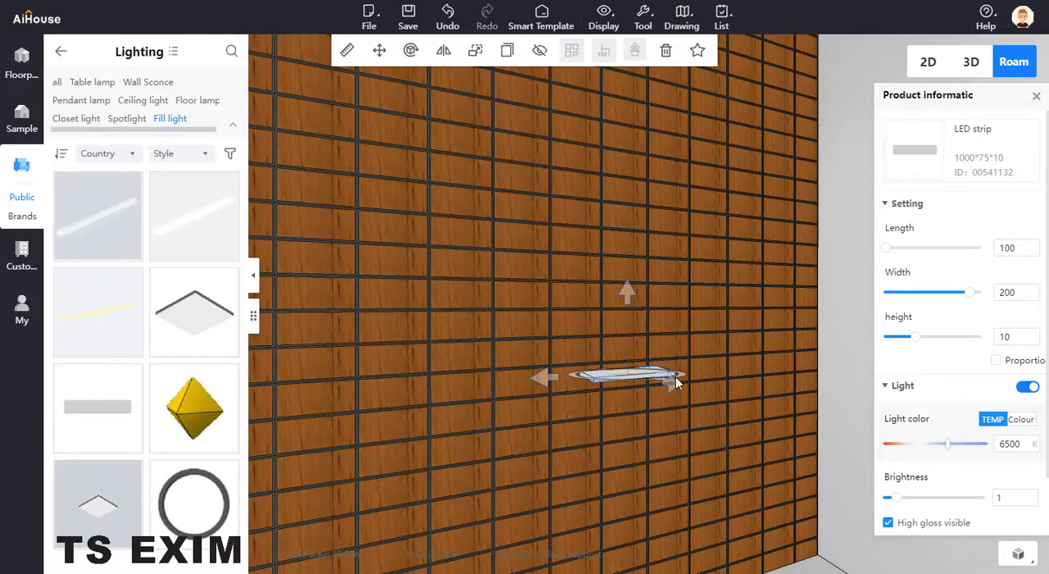
Rotate the LED strip upright so its broad face is parallel to the brick wall.
left_click(593, 373)
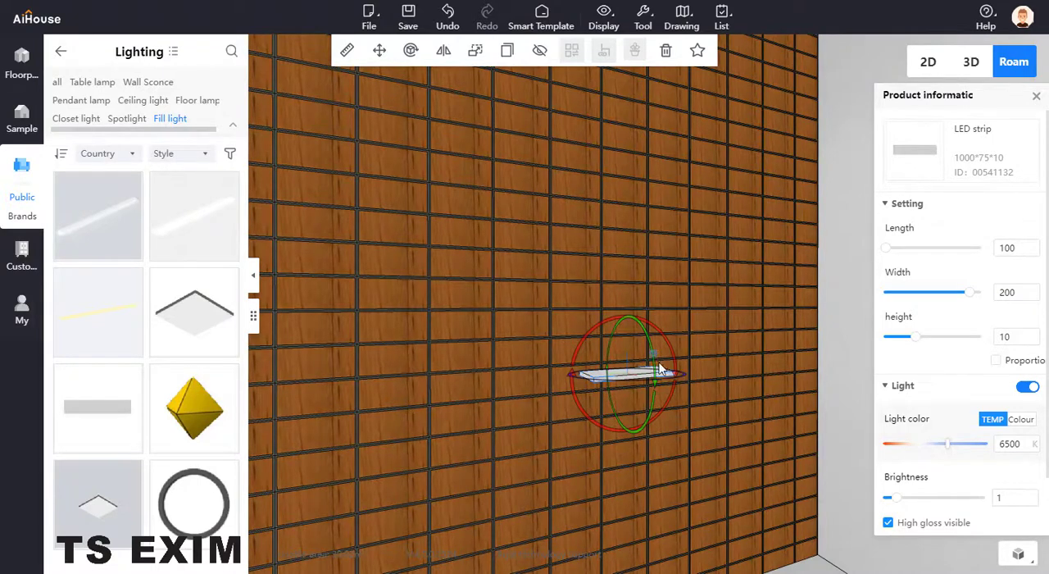
left_click(643, 373)
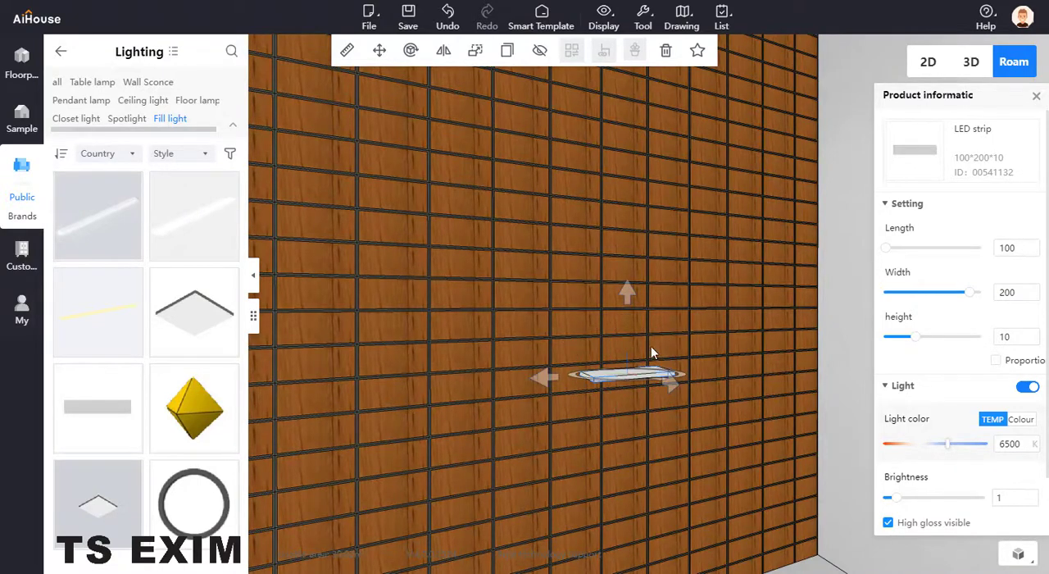
left_click(623, 377)
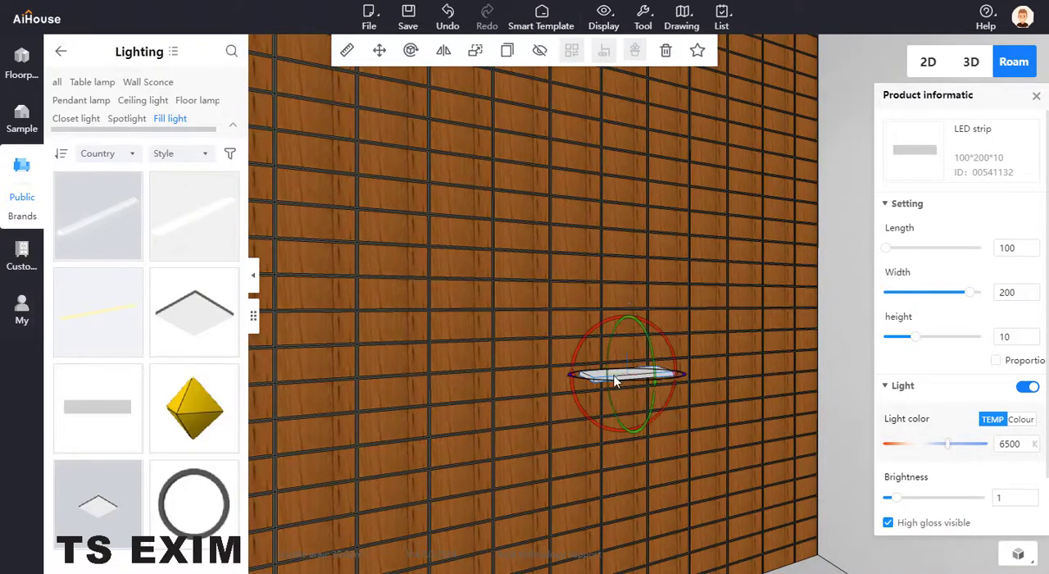
left_click(646, 344)
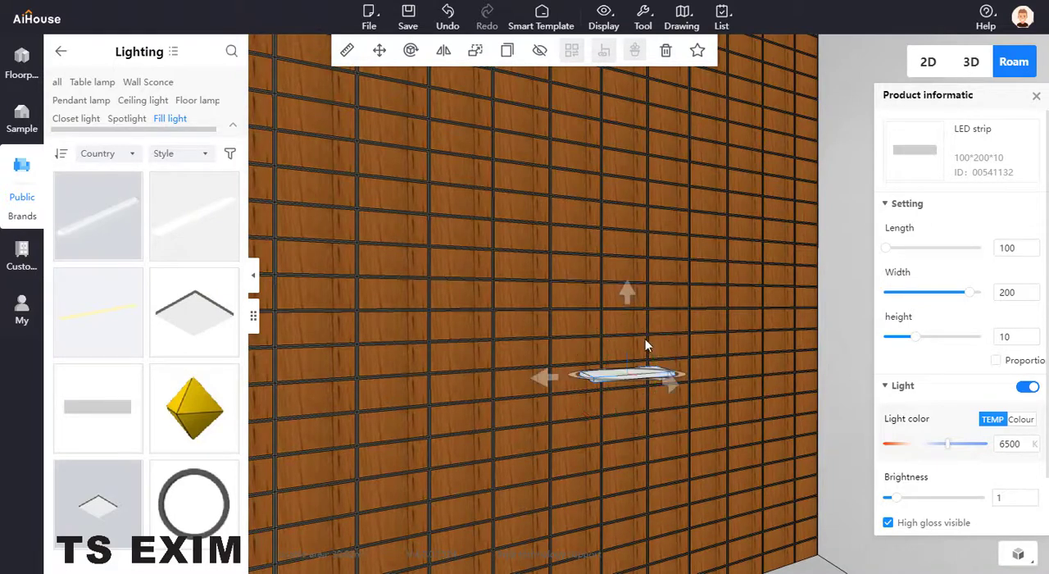
left_click(629, 377)
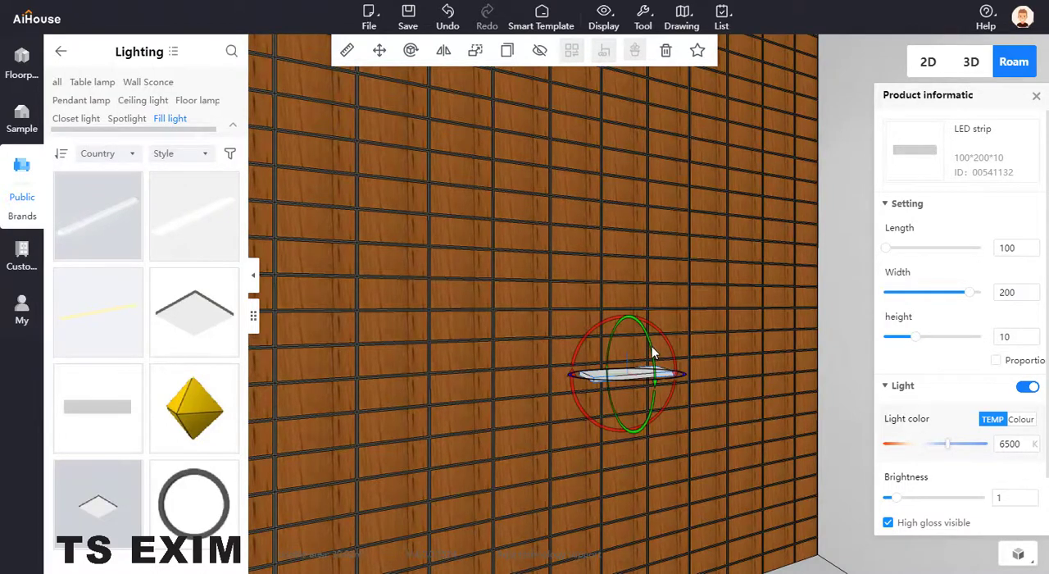
left_click_drag(653, 358, 604, 428)
left_click(559, 356)
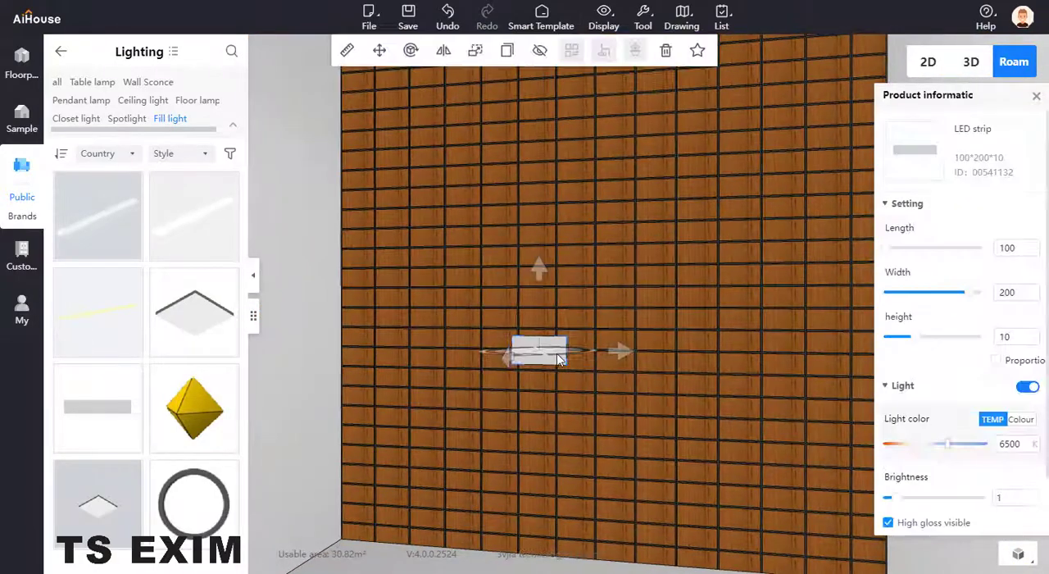
Move the upright LED strip against the wall and align it over a single brick.
left_click_drag(510, 365, 551, 357)
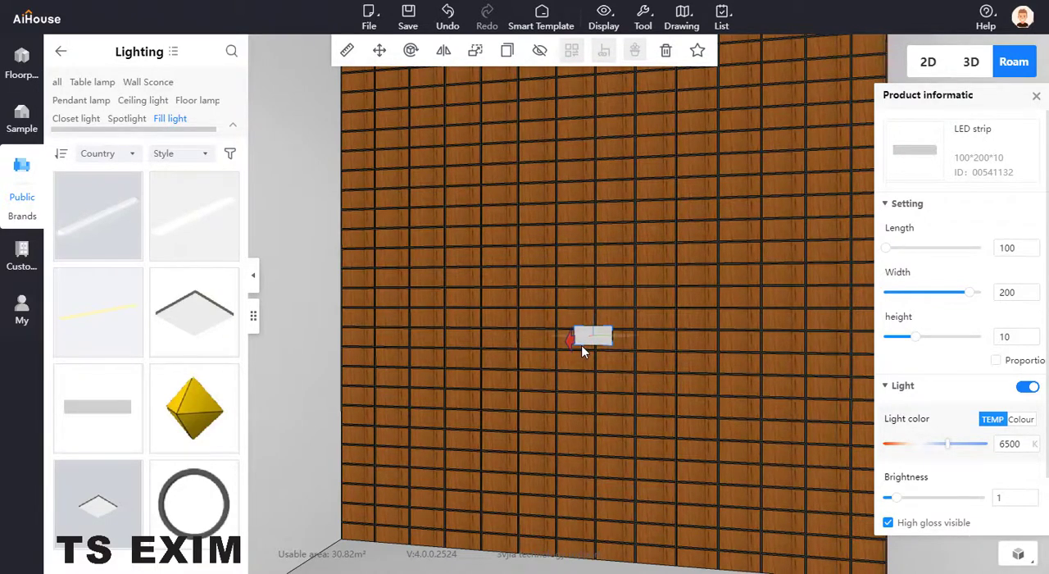
right_click_drag(648, 362, 689, 440)
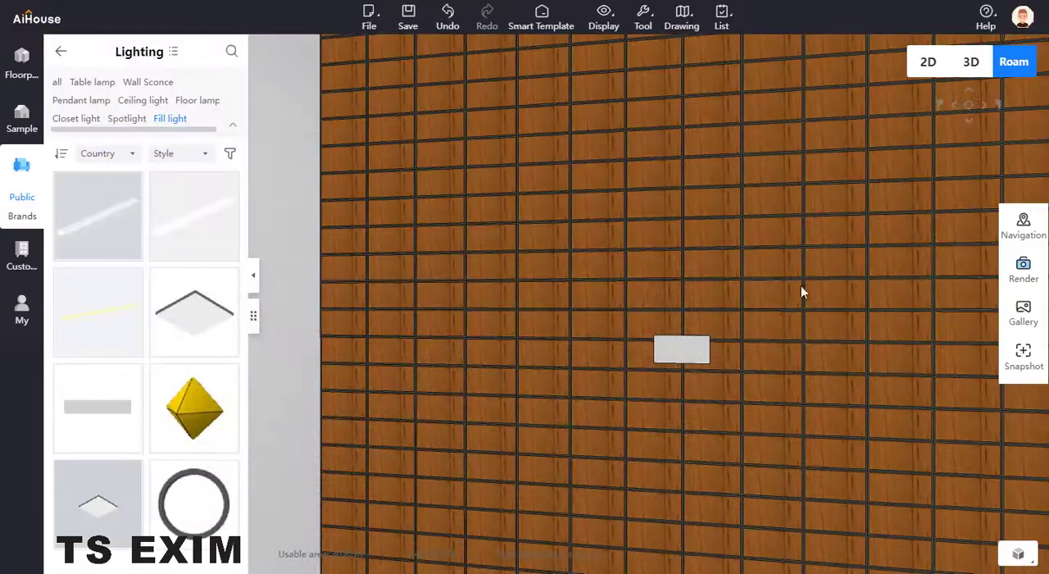
left_click(688, 351)
scroll(703, 360, "up", 3)
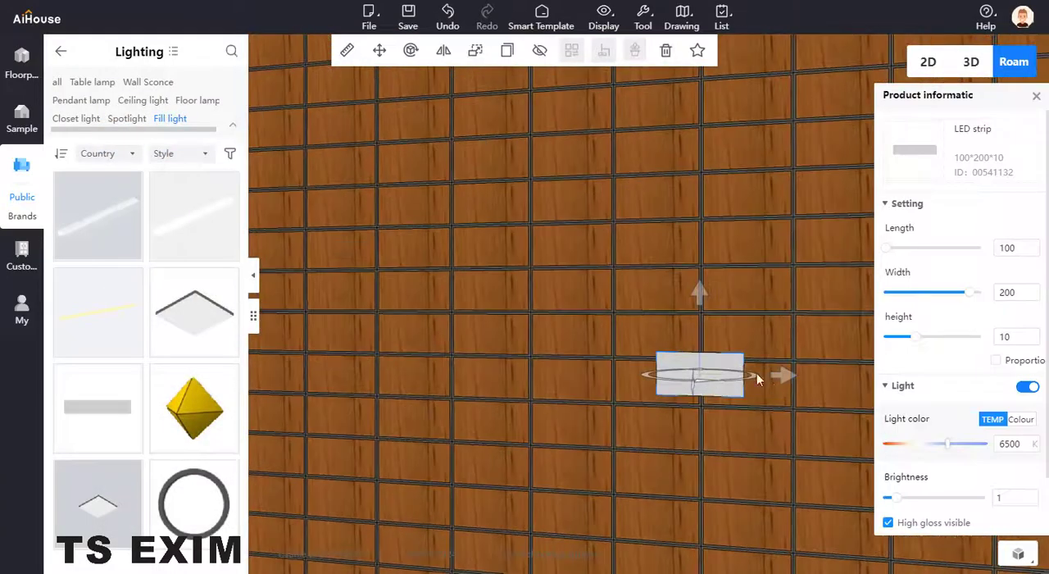
left_click_drag(789, 377, 744, 377)
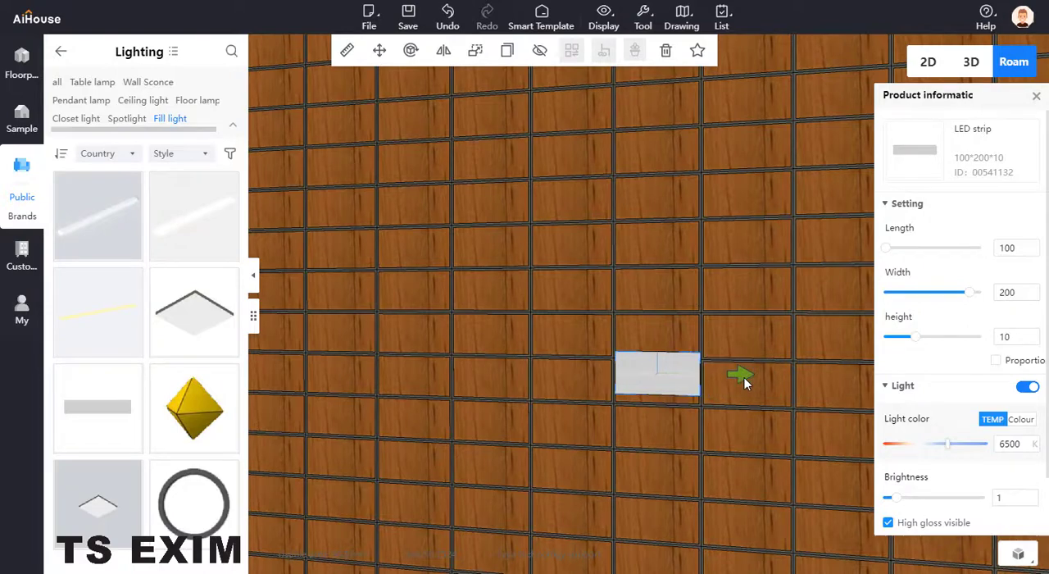
left_click_drag(660, 289, 695, 333)
Fine-tune the LED strip's position up close so its edges match the brick's seams.
left_click(746, 441)
scroll(746, 440, "up", 3)
left_click_drag(747, 441, 709, 431)
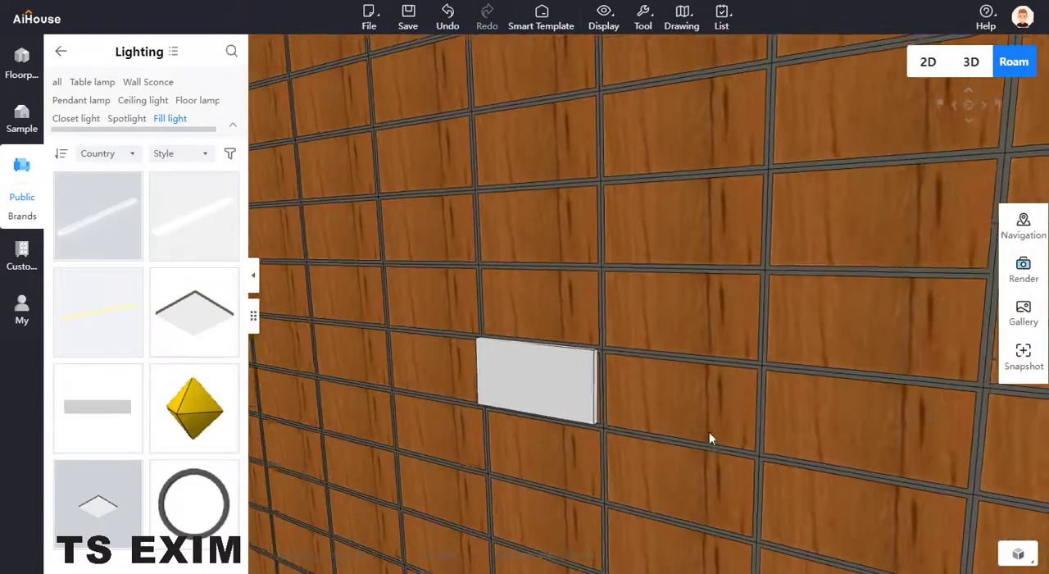
scroll(684, 444, "up", 3)
scroll(712, 417, "down", 5)
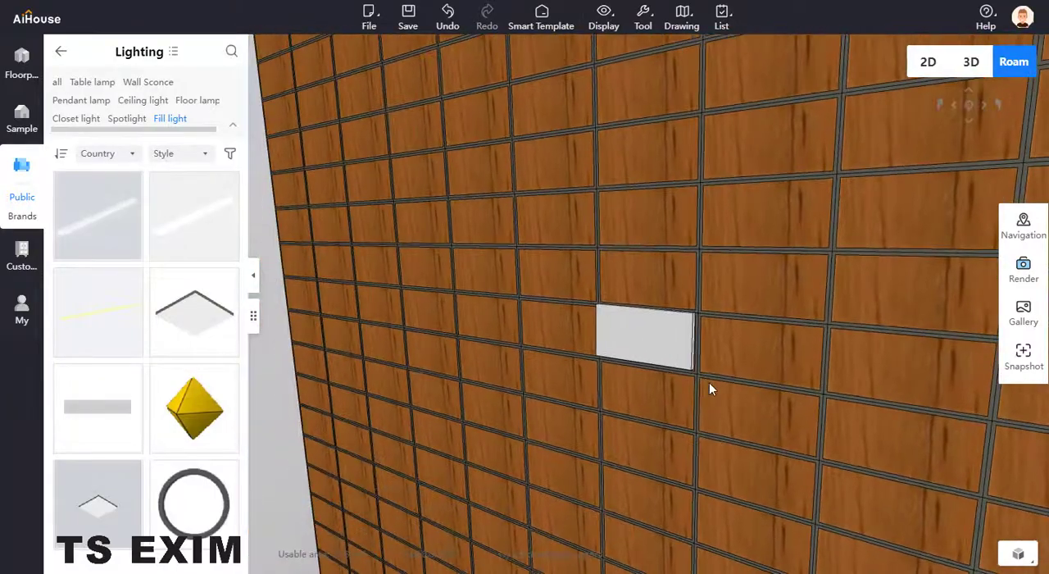
left_click(684, 394)
left_click(773, 438)
key("d")
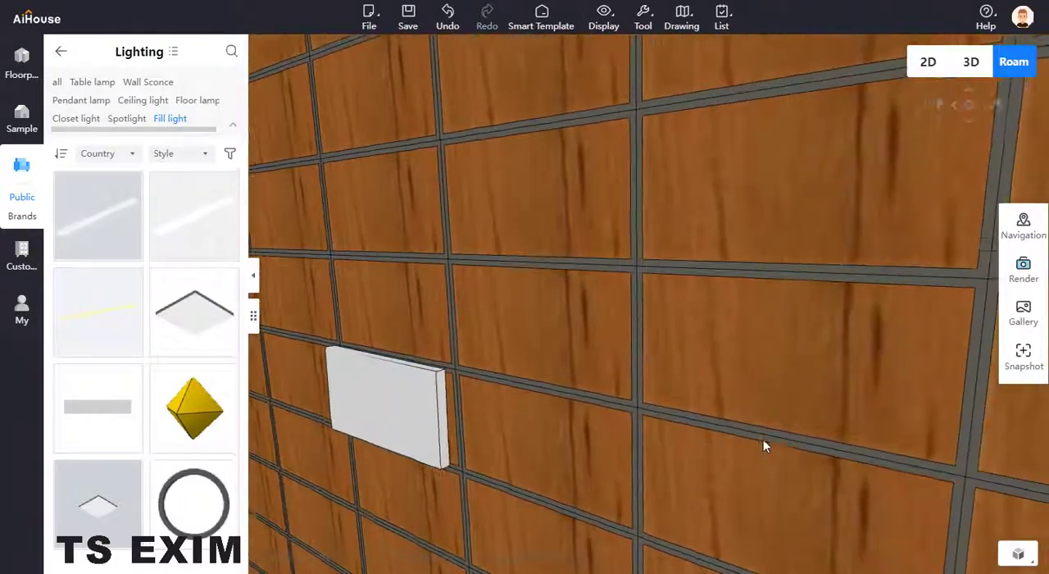
left_click(442, 441)
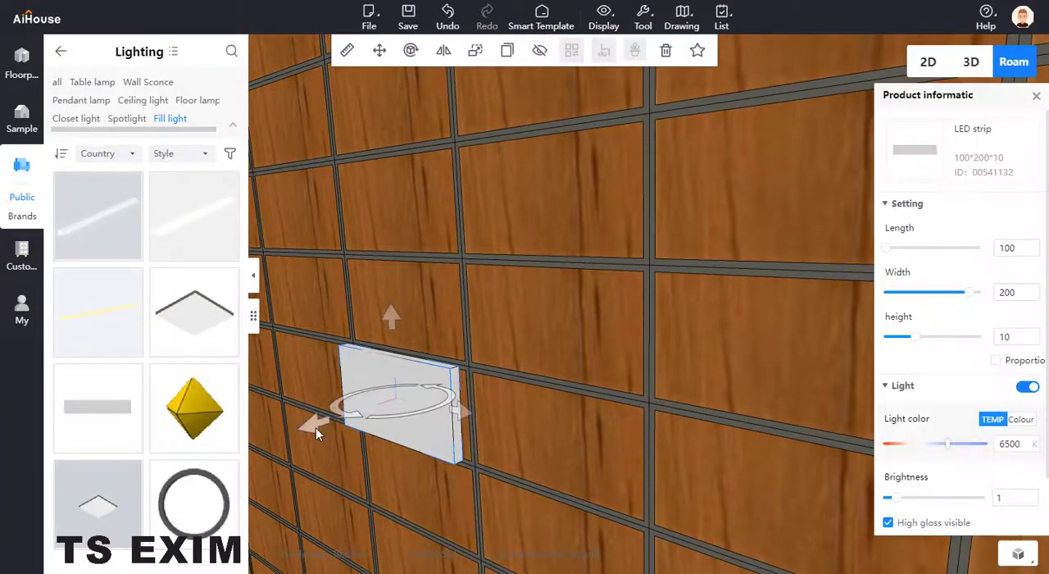
left_click_drag(315, 427, 329, 421)
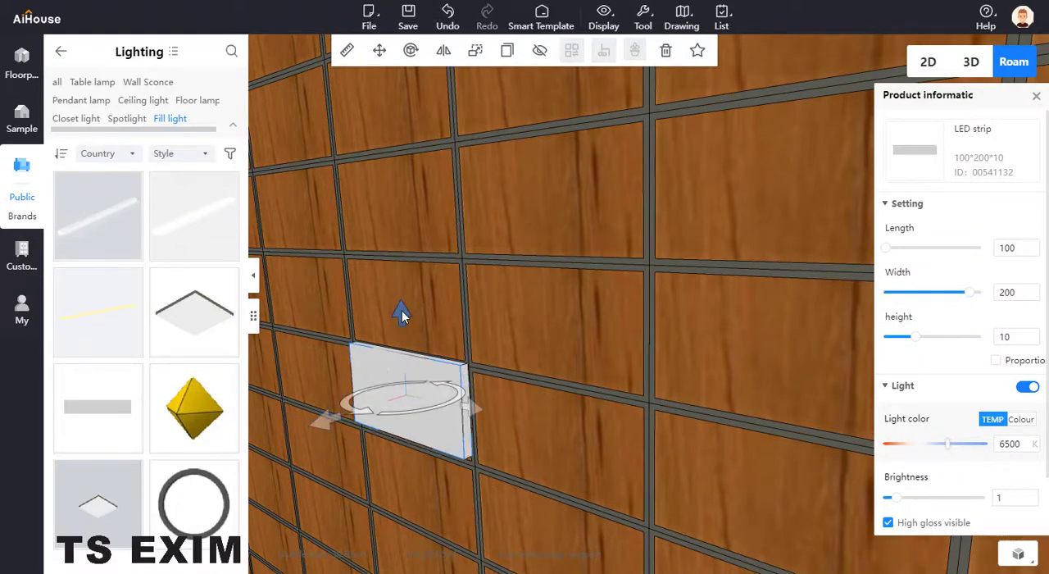
left_click_drag(402, 311, 403, 314)
key("Delete")
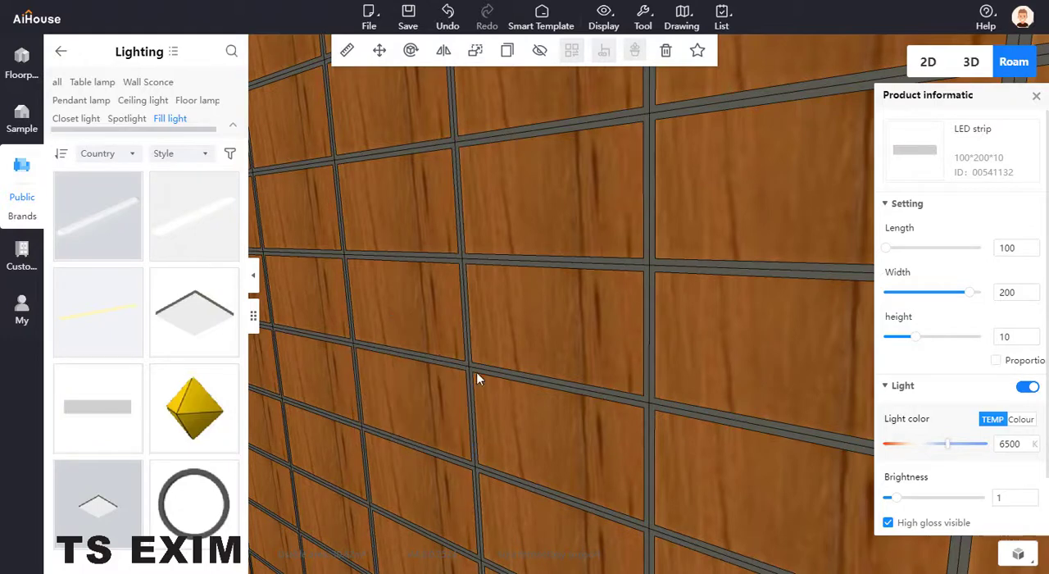
key("a")
key("s")
left_click(568, 423)
key("ctrl+z")
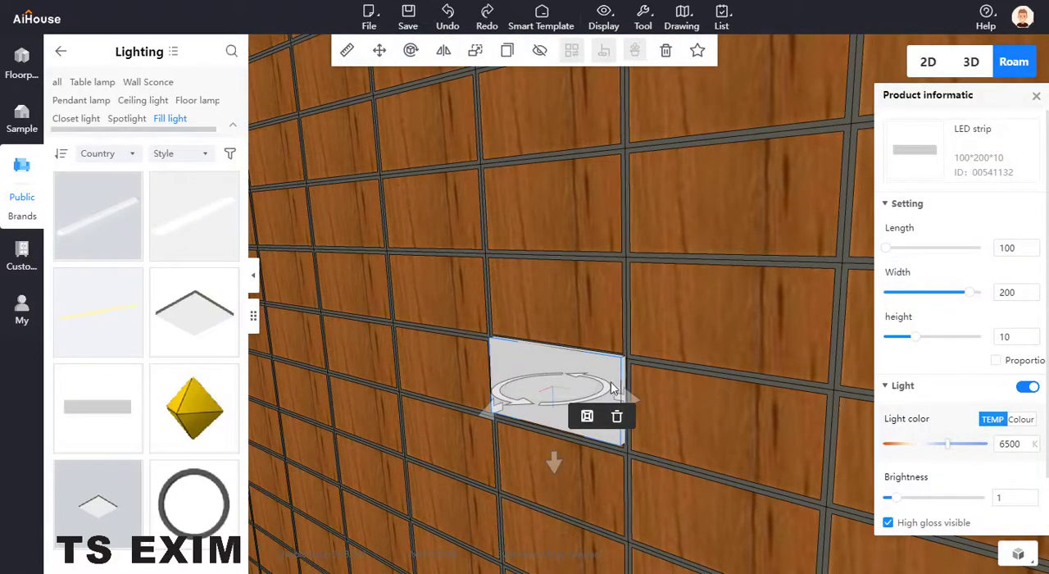
Nudge the LED strip vertically into its brick's outline and compare the wall with the feature wall reference picture.
left_click(611, 384)
left_click_drag(550, 298, 553, 305)
left_click(811, 425)
mouse_move(832, 443)
left_mouse_down()
mouse_move(873, 421)
mouse_move(962, 422)
mouse_move(840, 457)
left_mouse_up()
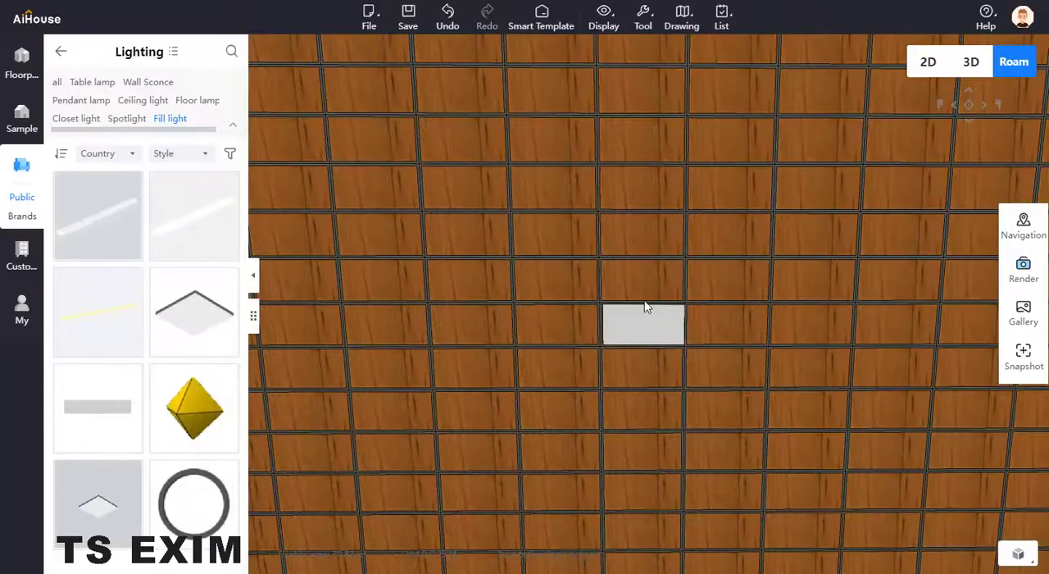
Set the LED strip's width to 100 and move it to the left half of its brick.
left_click(653, 331)
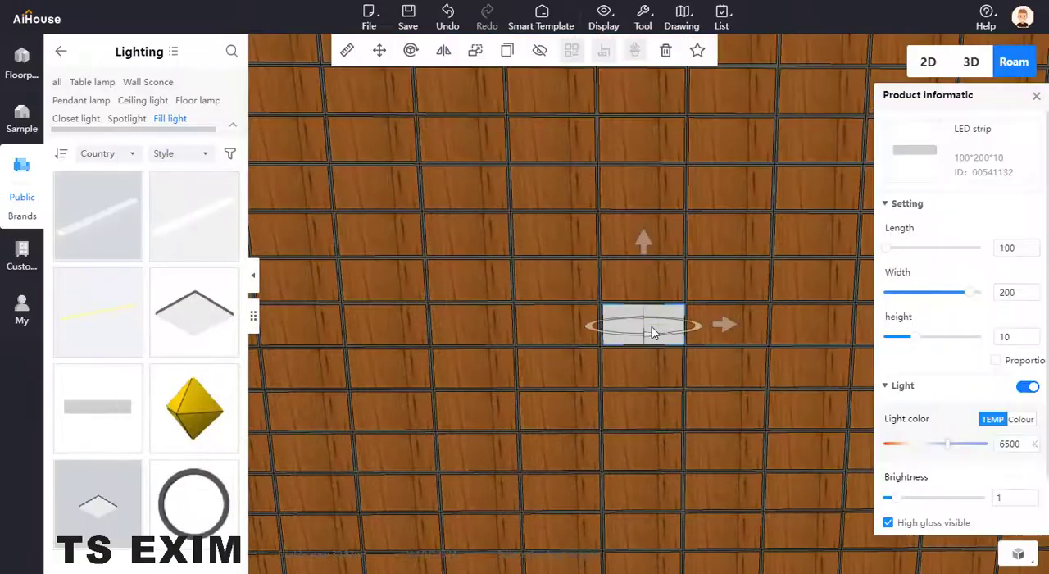
left_click(1018, 295)
left_click_drag(1018, 296, 982, 302)
type("100")
key("Return")
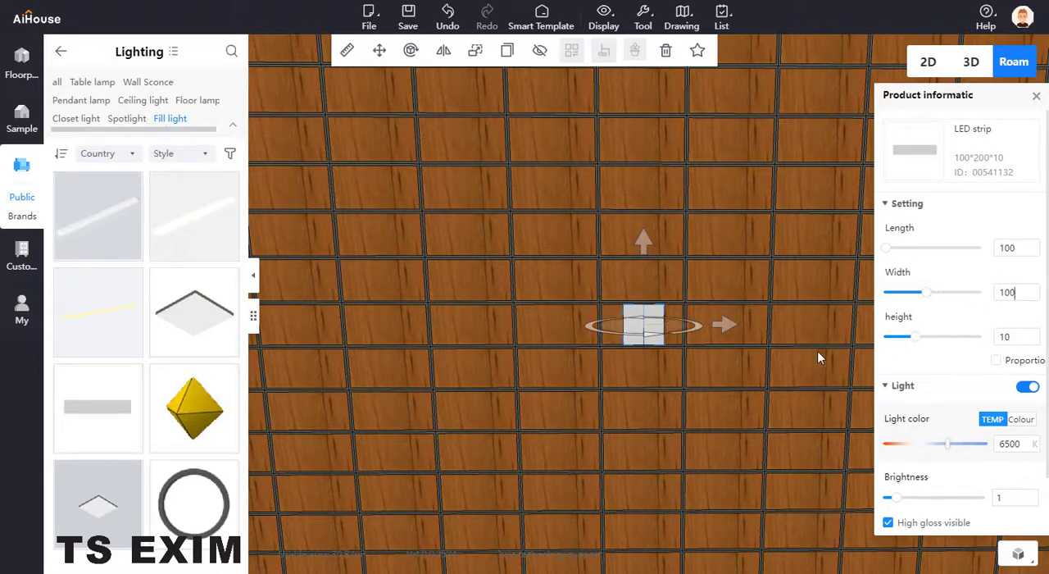
left_click_drag(731, 327, 708, 326)
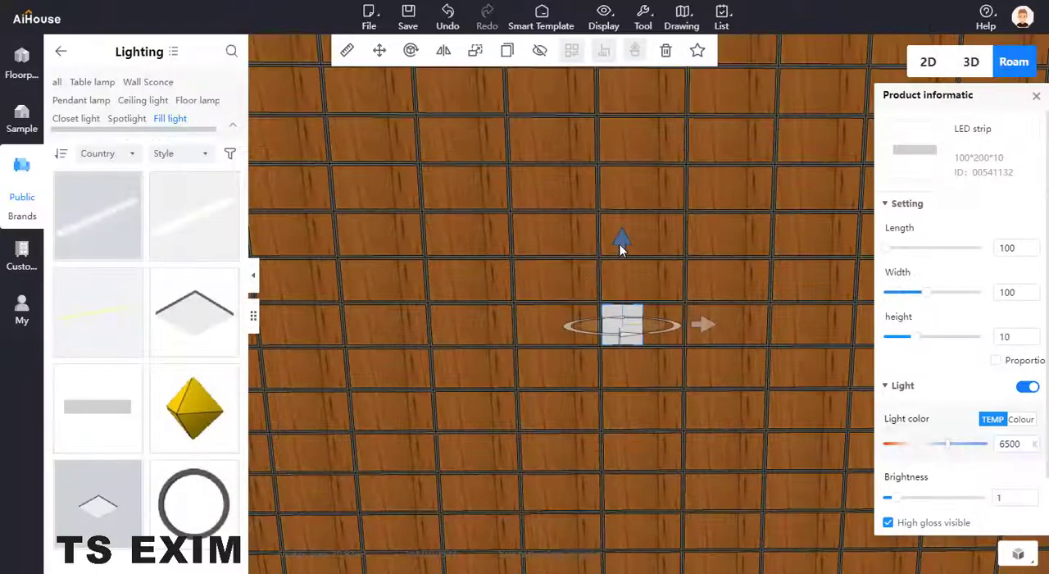
Stack copies of the LED piece downward into a column of four and stretch the bottom piece's length to 145.
left_click_drag(625, 241, 624, 362)
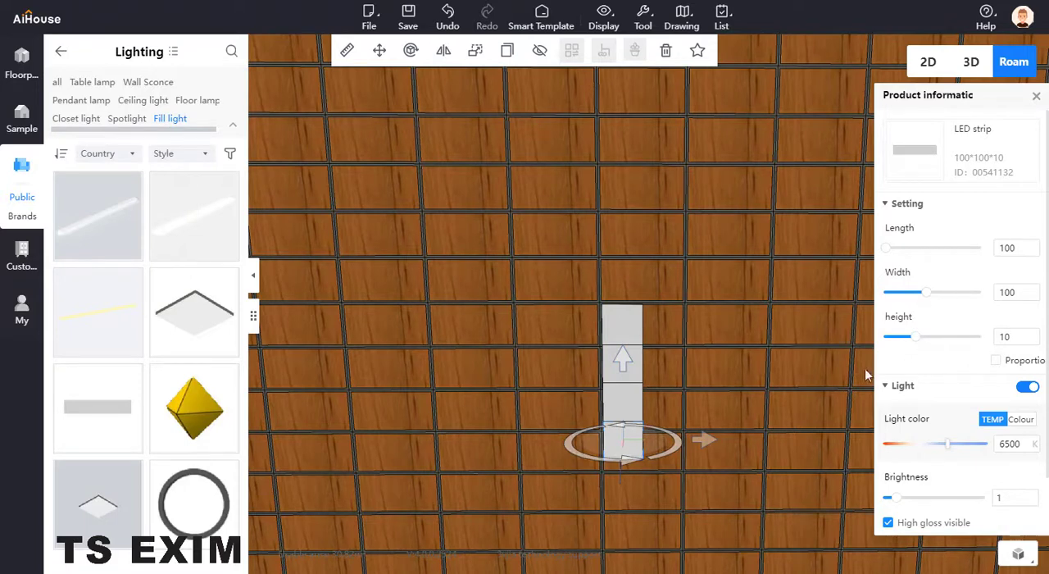
key("space")
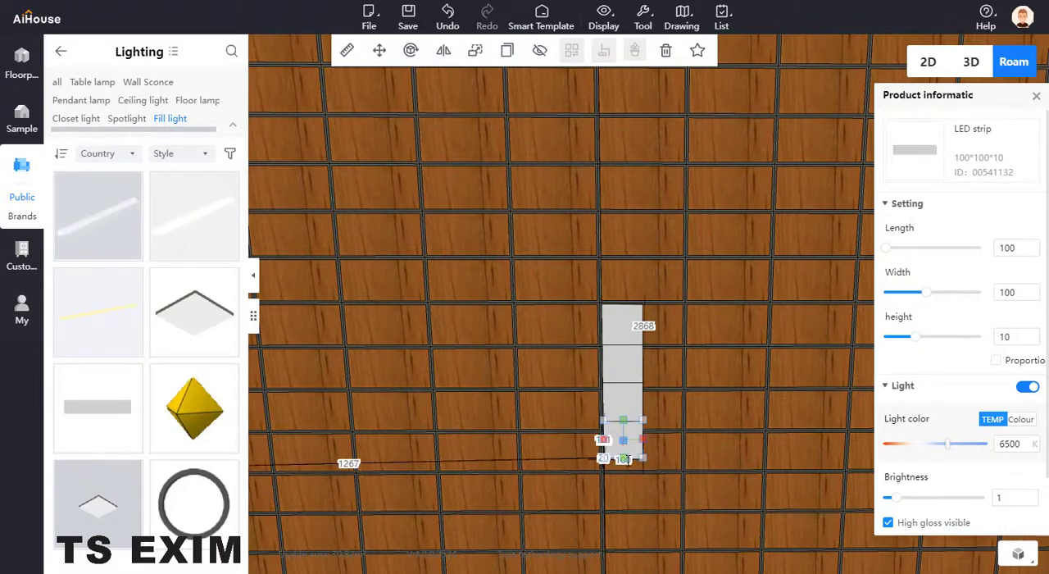
left_click_drag(625, 468, 624, 503)
left_click(702, 453)
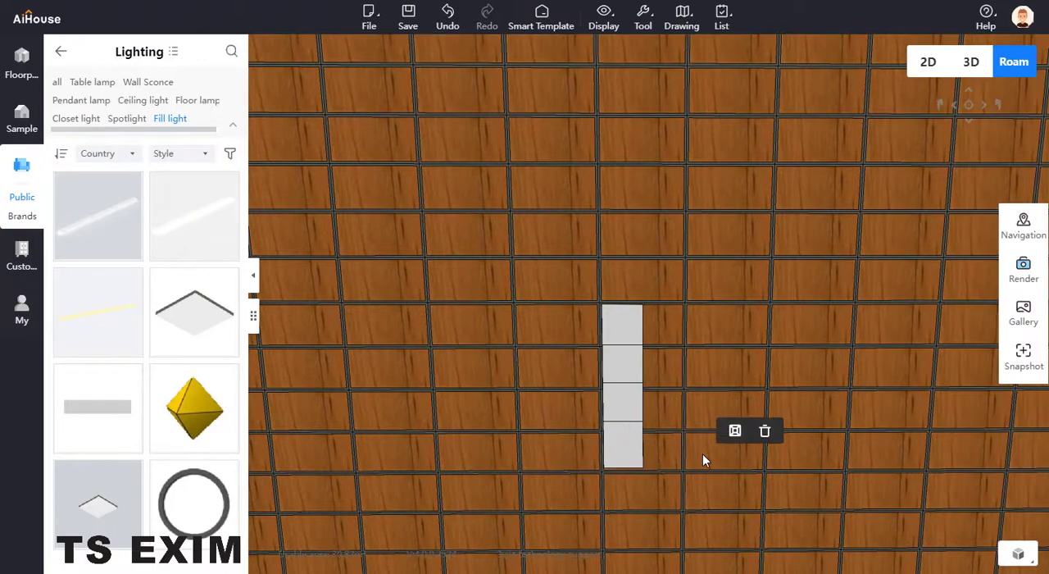
Nudge the bottom LED piece down to the brick seam and compare the light column with the feature wall reference picture.
right_click_drag(722, 470, 640, 467)
scroll(640, 467, "down", 2)
left_click_drag(640, 467, 517, 449)
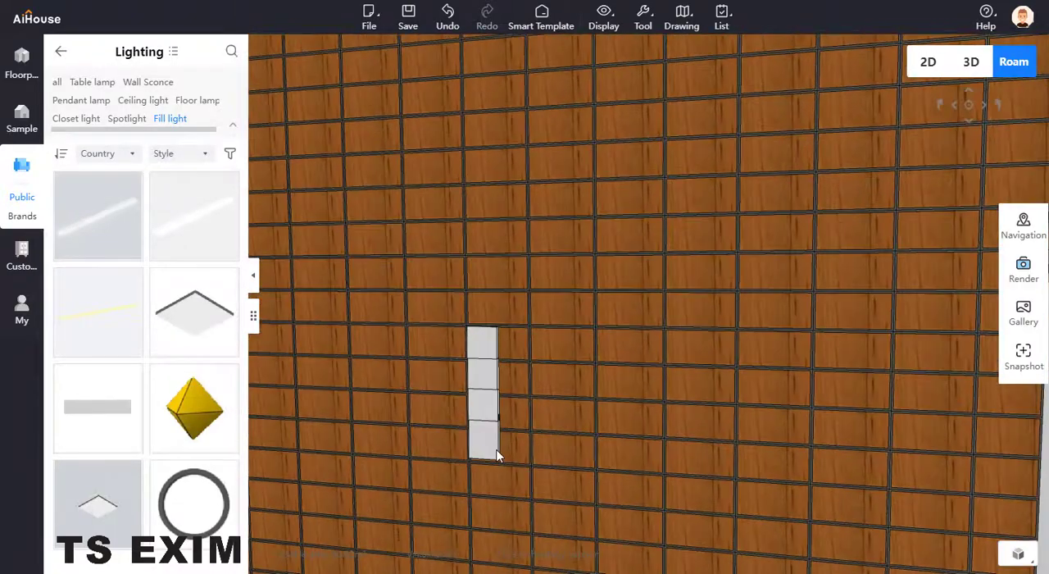
left_click(496, 452)
left_click_drag(484, 356, 485, 361)
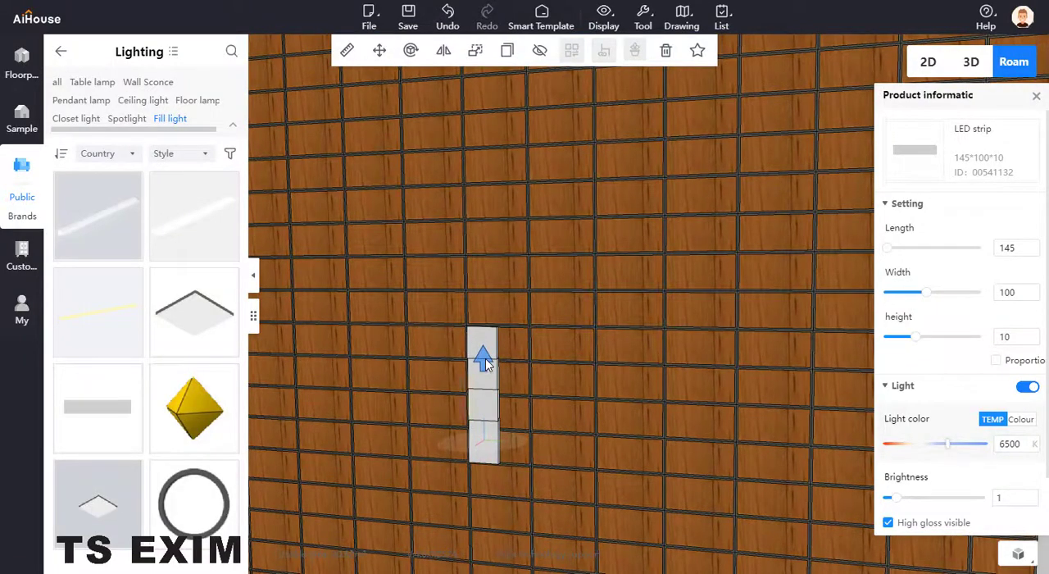
left_click(636, 438)
left_click_drag(638, 442, 694, 385)
scroll(693, 386, "down", 3)
scroll(692, 399, "up", 1)
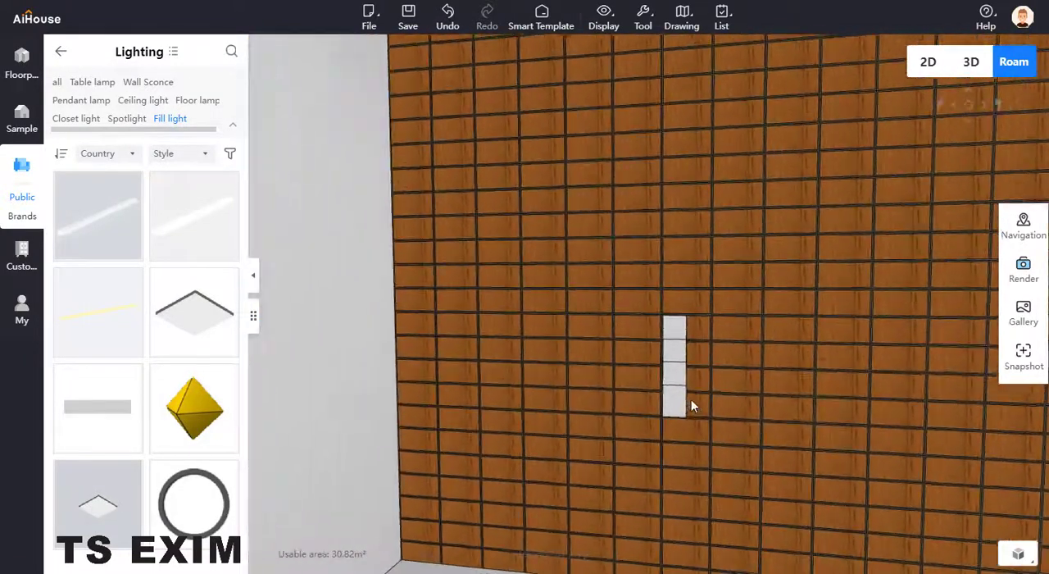
scroll(737, 443, "down", 4)
scroll(677, 470, "up", 5)
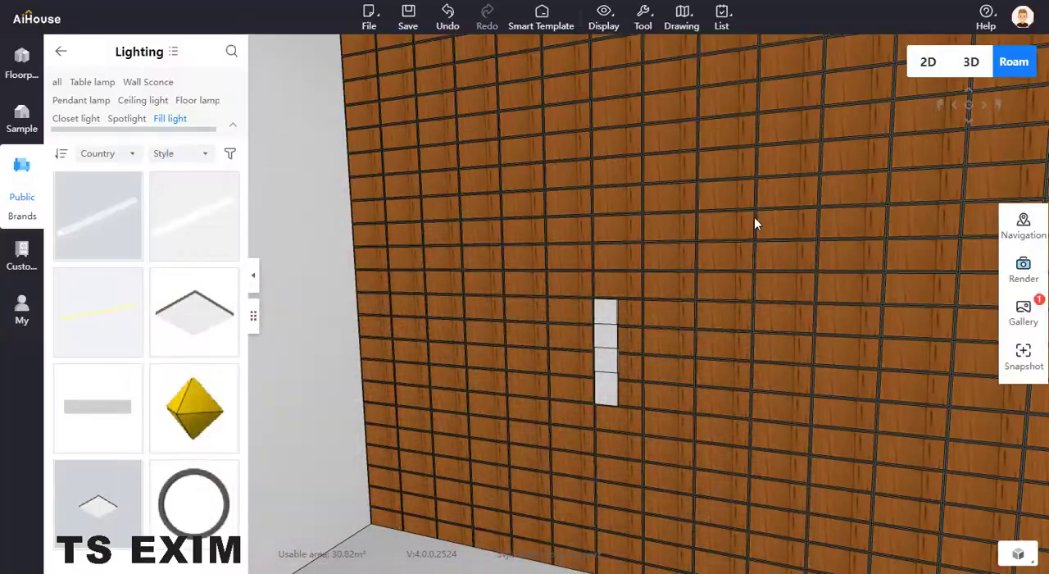
left_click_drag(754, 216, 680, 151)
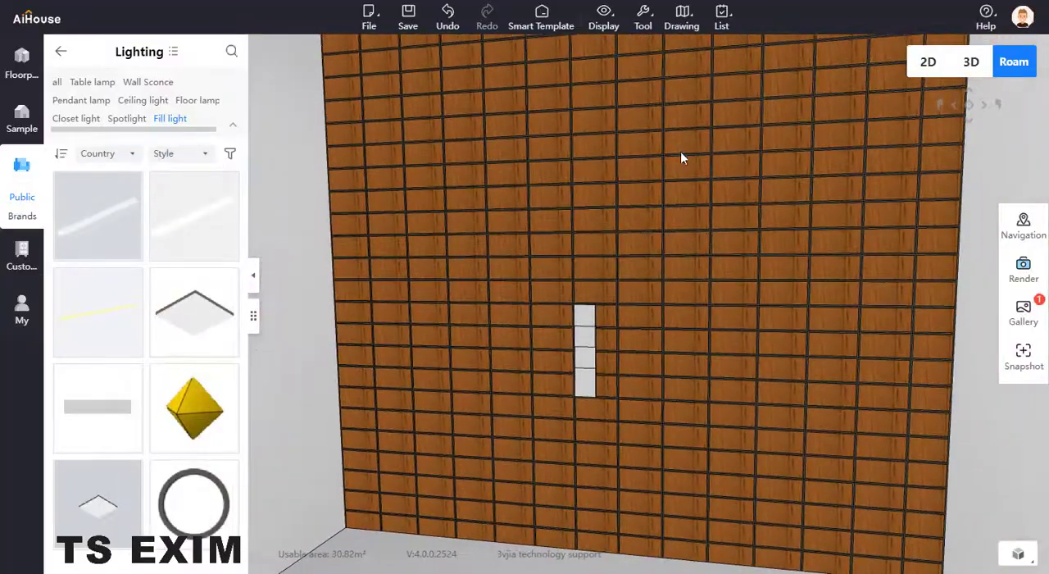
Open the wood-grain wall for tile editing and select a single brick to the lower left of the light column.
left_click(691, 315)
left_click(724, 286)
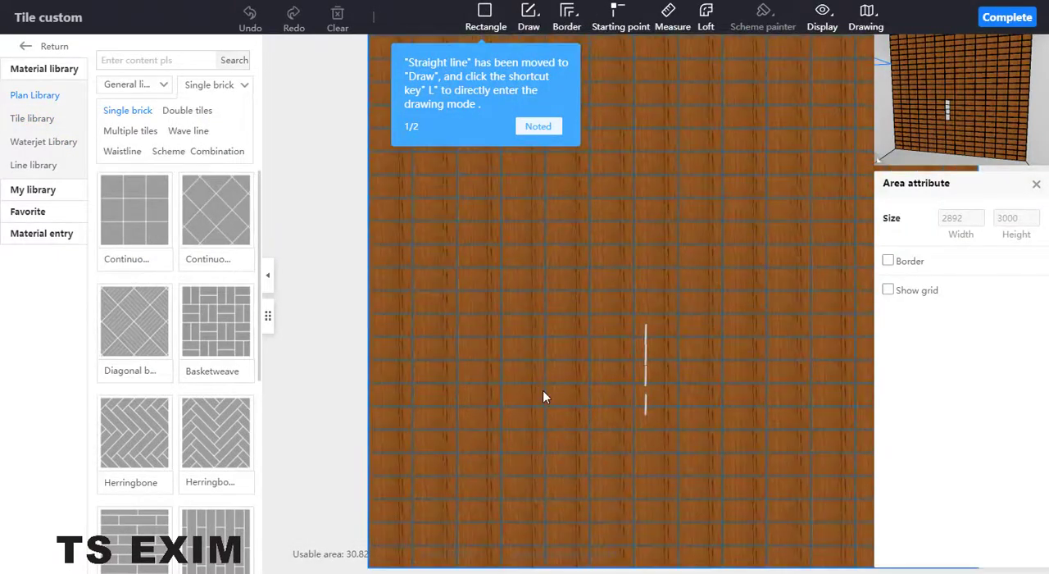
left_click(524, 395)
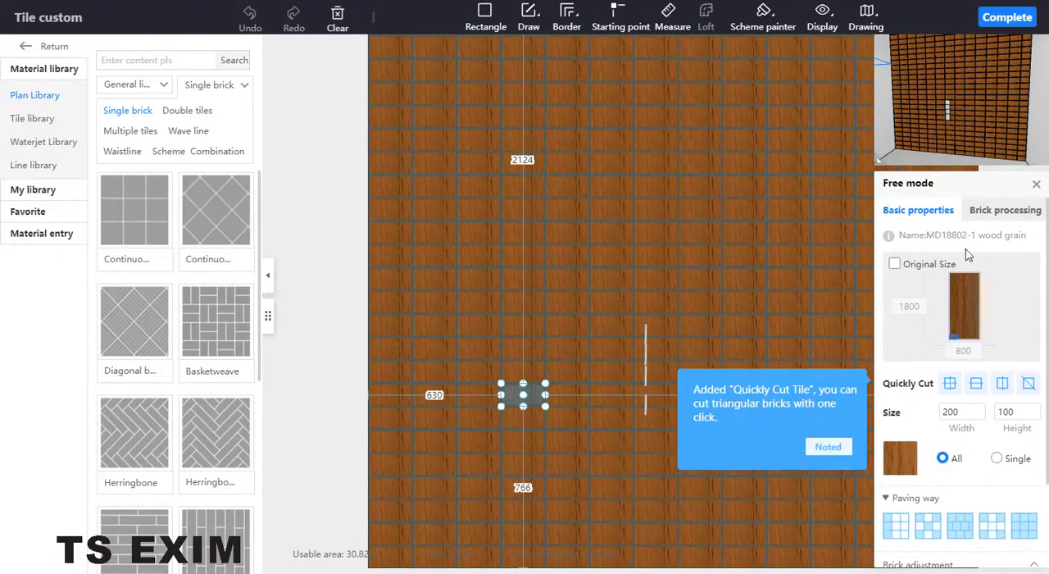
scroll(969, 386, "down", 2)
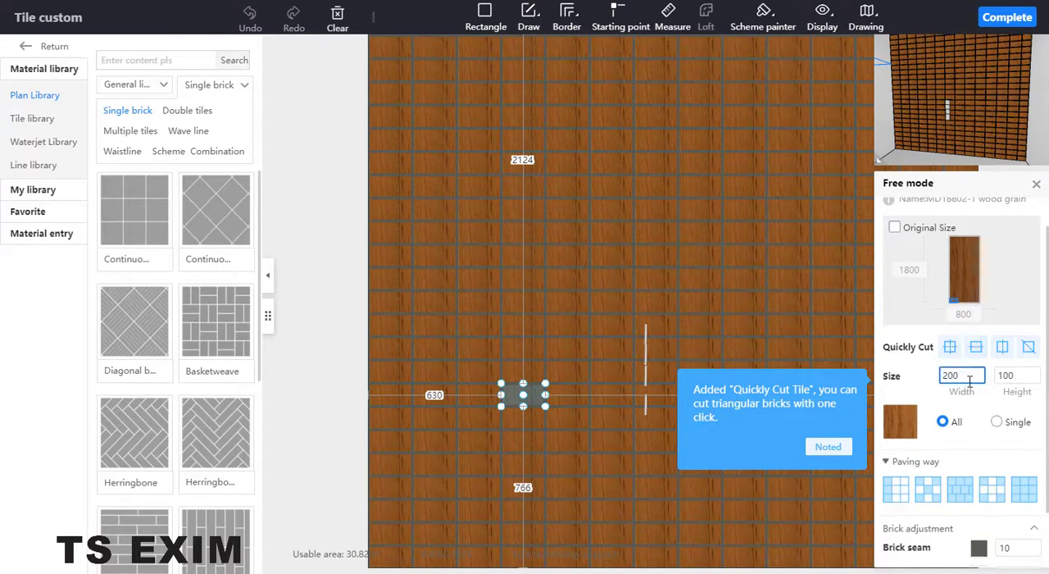
scroll(964, 357, "up", 2)
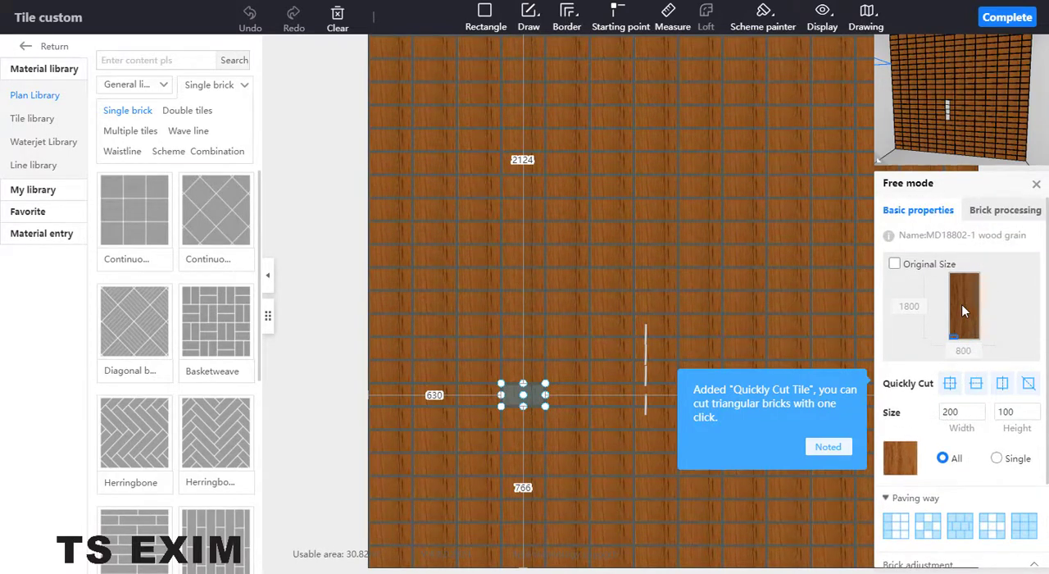
left_click(829, 447)
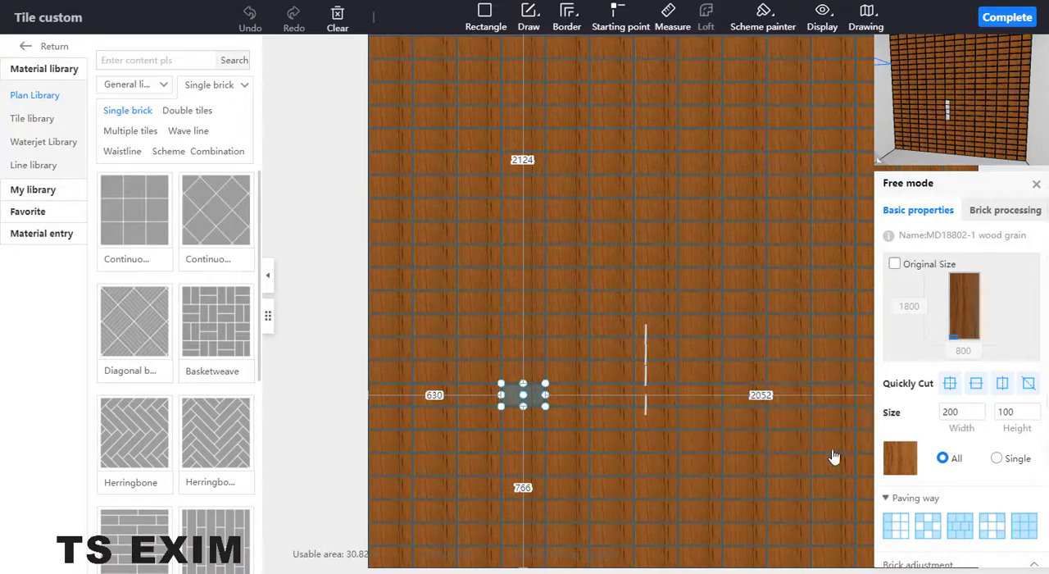
right_click(530, 400)
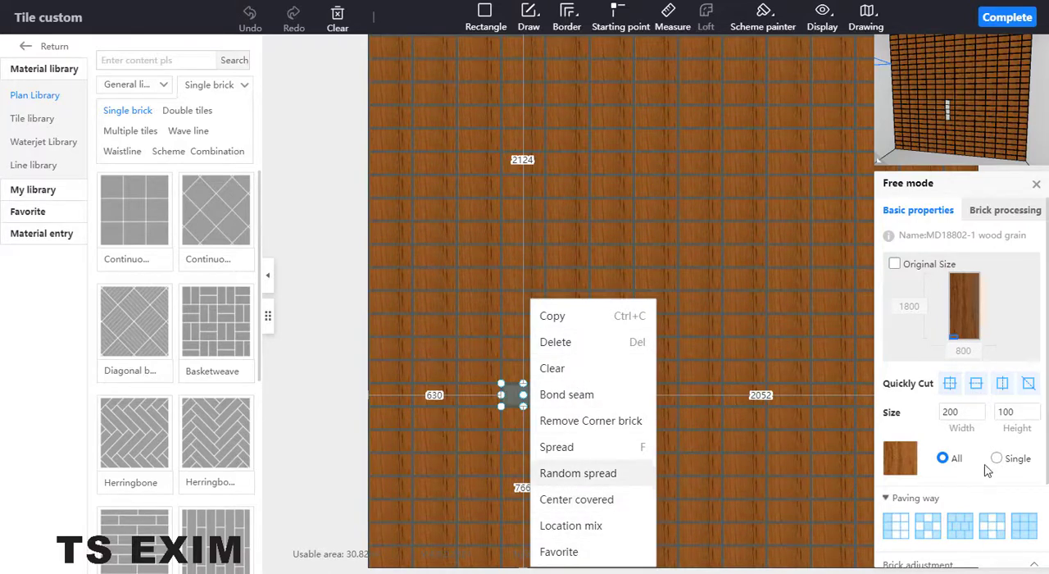
scroll(992, 457, "down", 1)
scroll(992, 457, "down", 1)
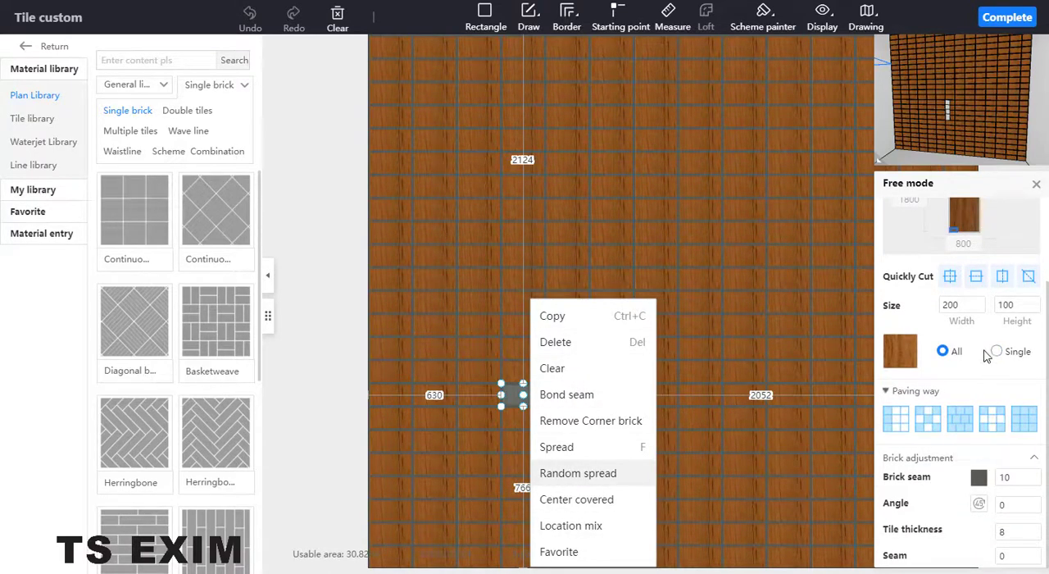
scroll(975, 345, "up", 2)
left_click(962, 287)
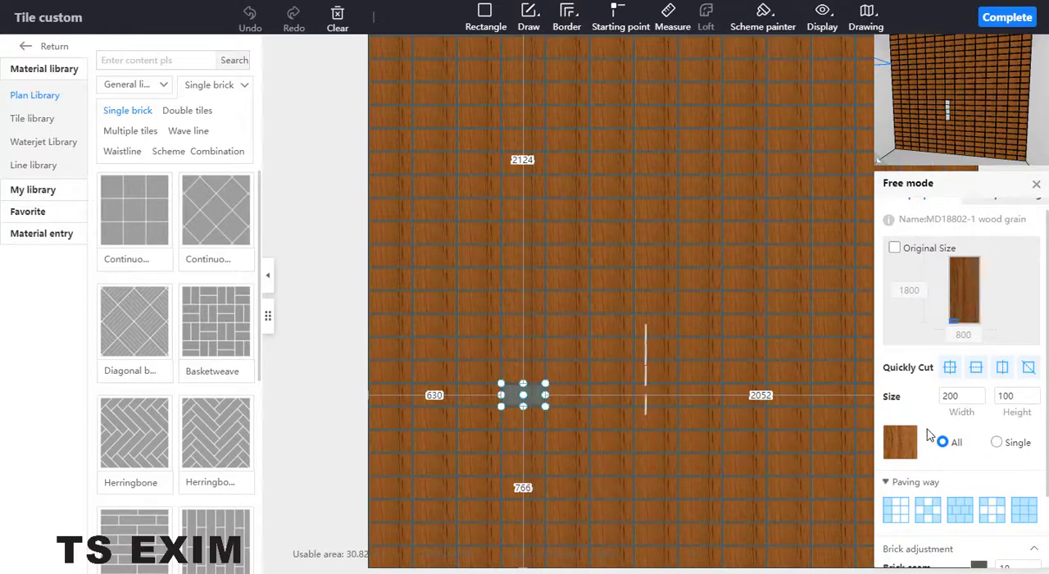
Replace the material of the selected single brick with the dark 3VJMDBsc 800*150 wood grain brick from the cloud material library.
left_click(998, 446)
left_click(905, 451)
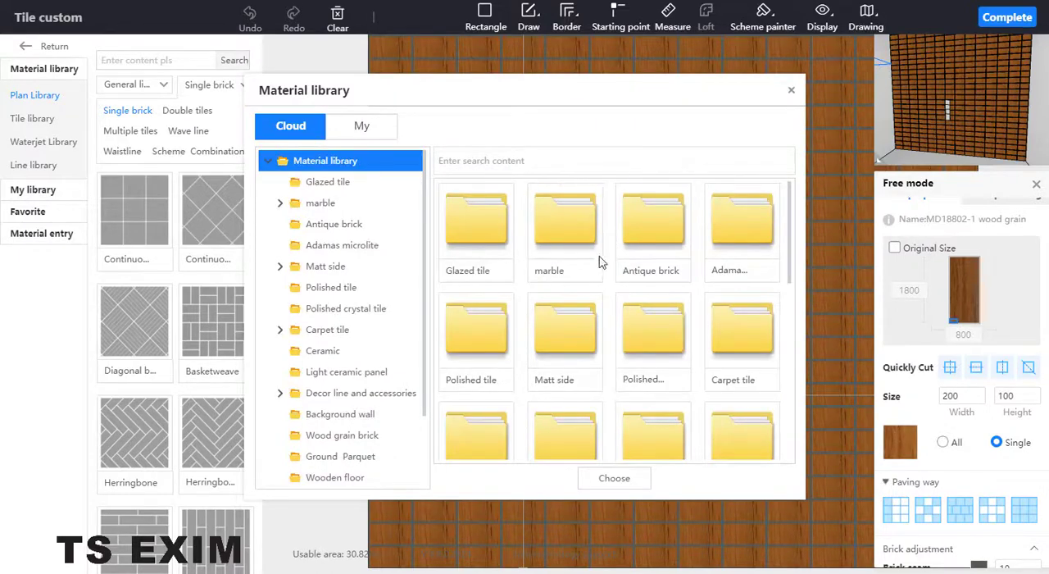
left_click(369, 436)
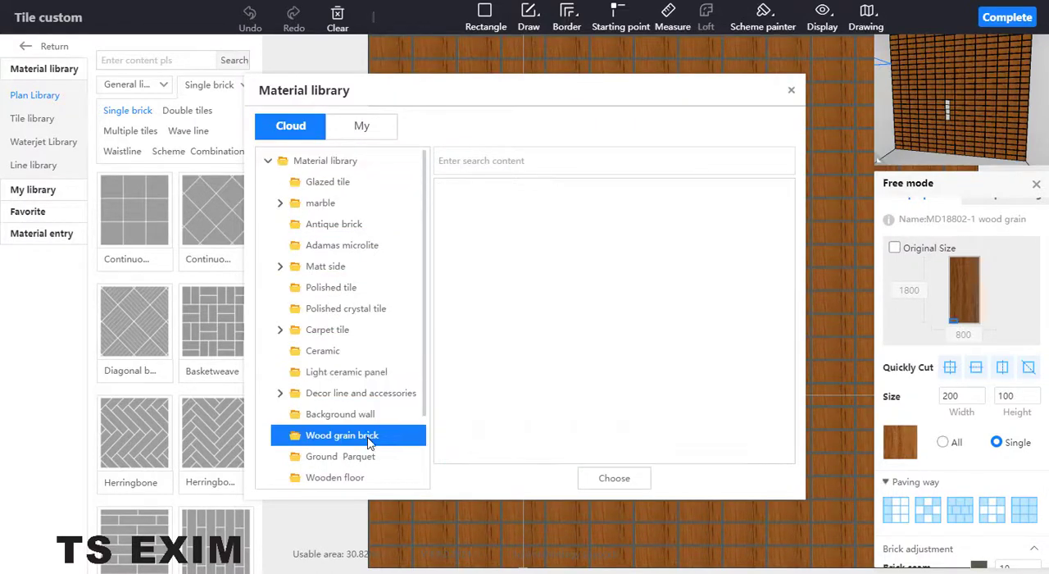
scroll(679, 300, "down", 10)
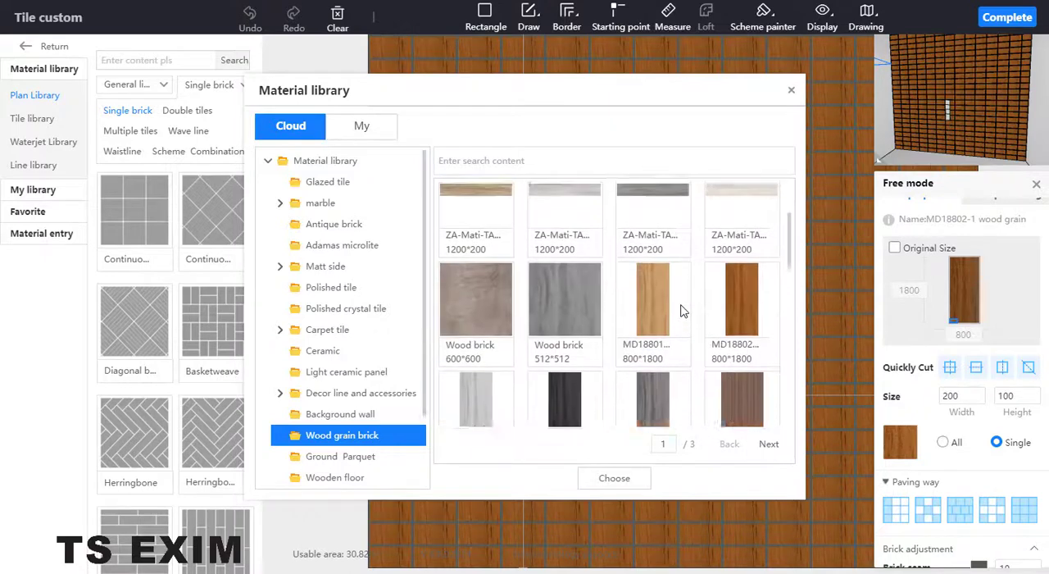
scroll(674, 327, "down", 2)
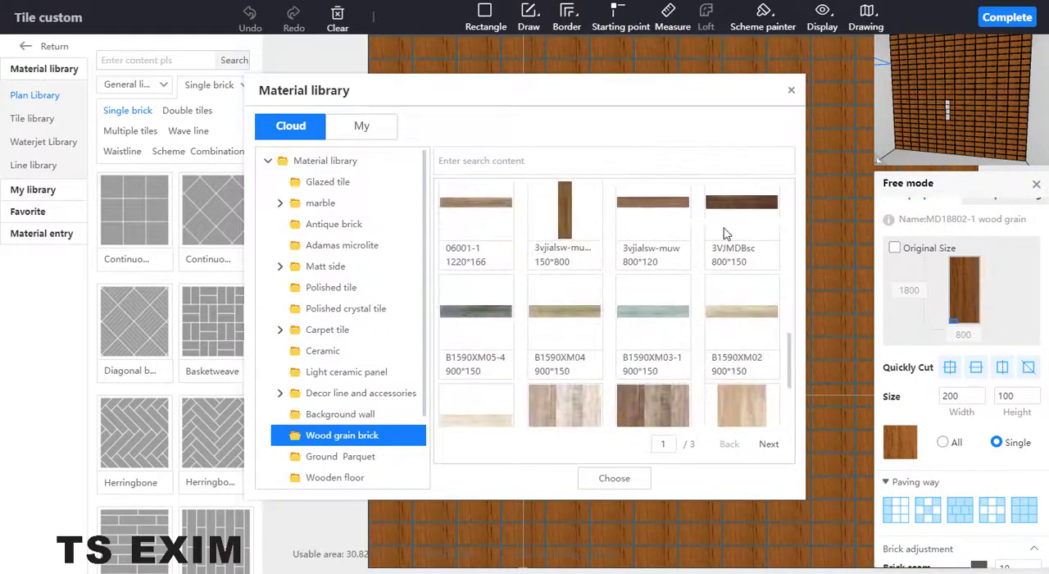
left_click(762, 205)
left_click(635, 478)
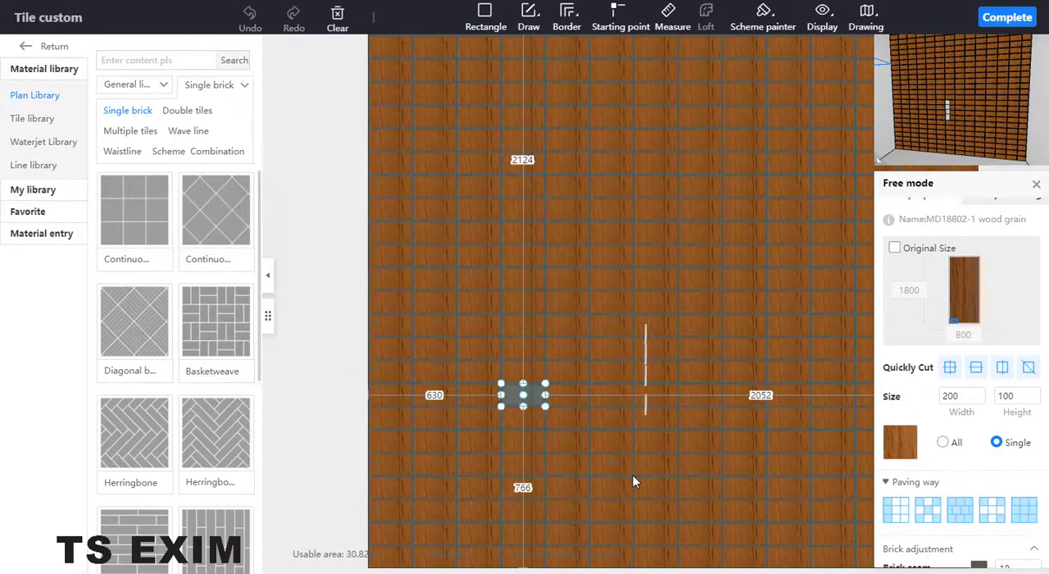
Copy the dark brick's material onto four other scattered bricks around the light column with the Scheme painter.
left_click(554, 324)
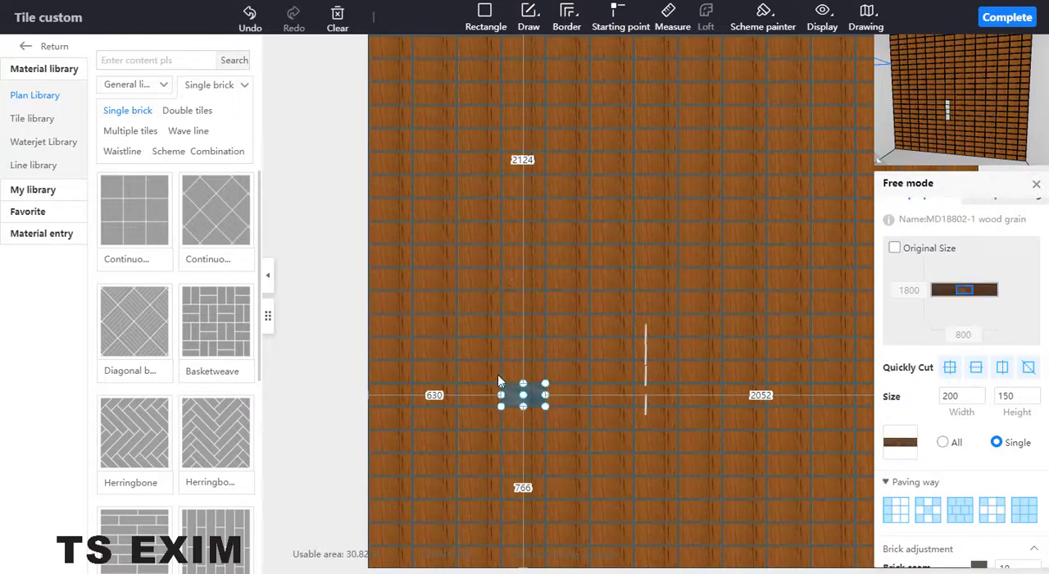
left_click(581, 440)
left_click(531, 397)
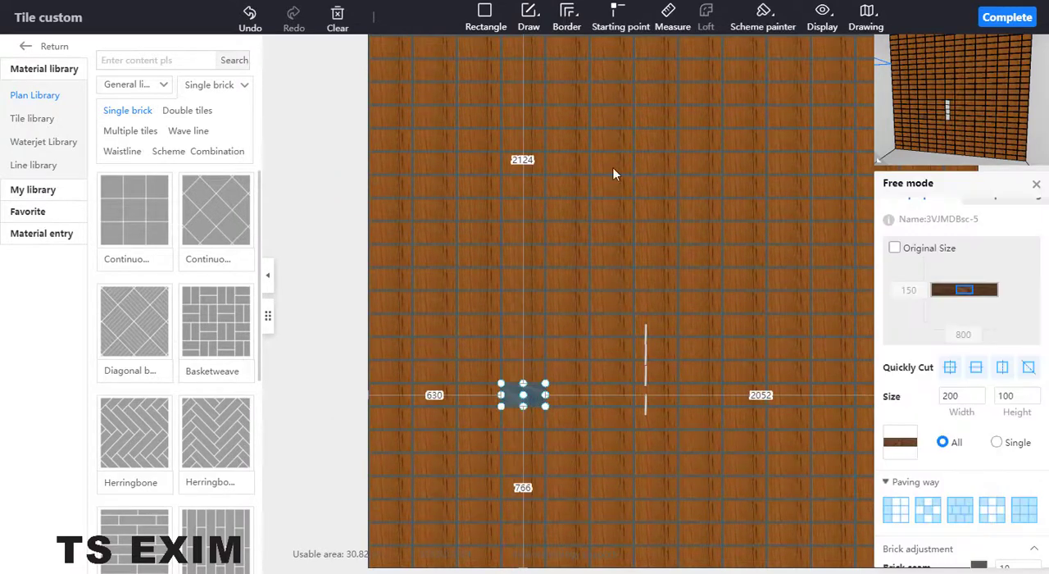
left_click(763, 15)
left_click(770, 78)
left_click(666, 303)
left_click(614, 262)
left_click(618, 281)
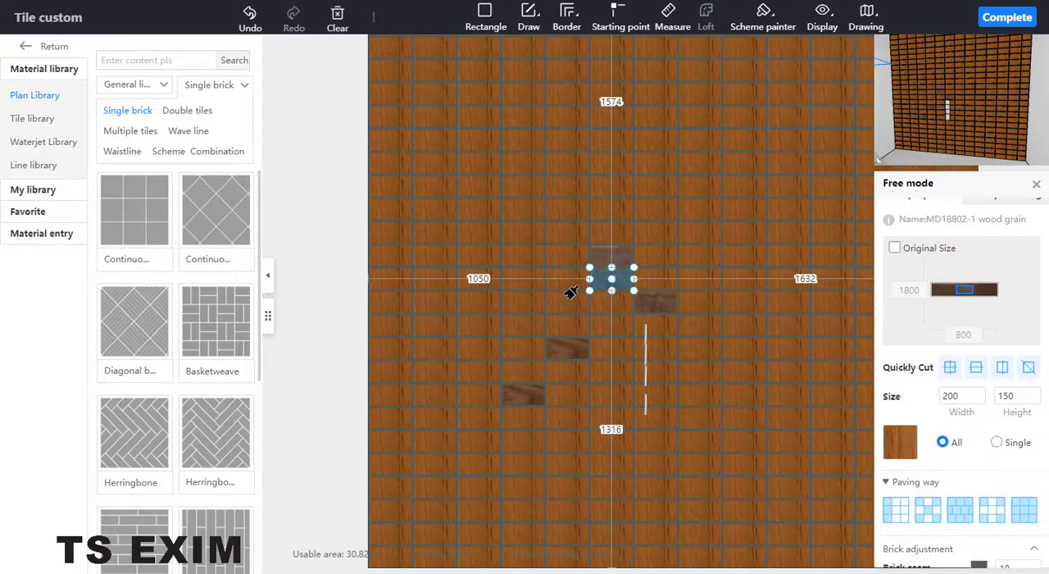
left_click(562, 240)
right_click(415, 332)
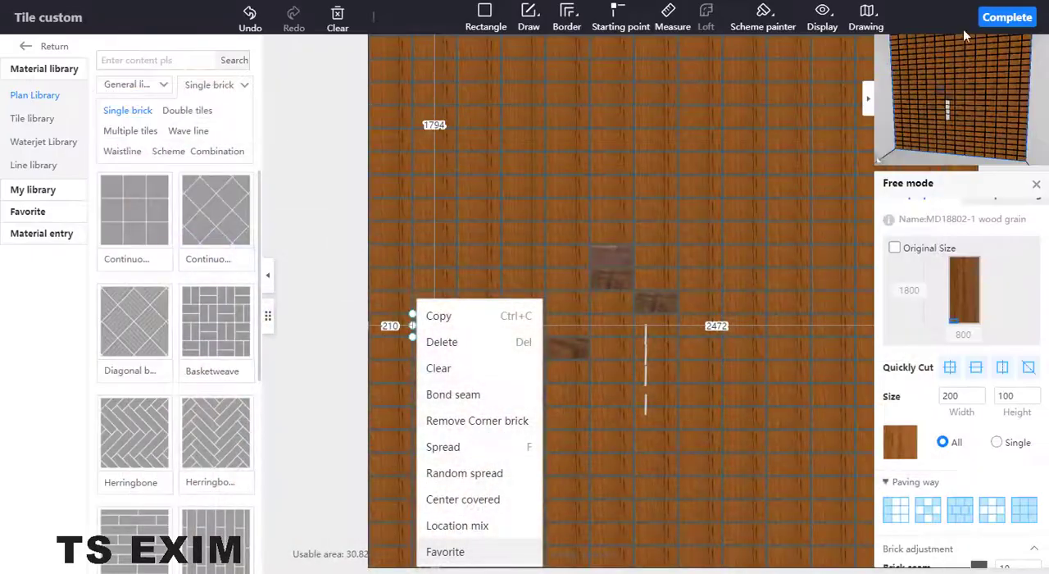
Complete the wall's tile edit and return to the public product library in the room view.
left_click(1006, 17)
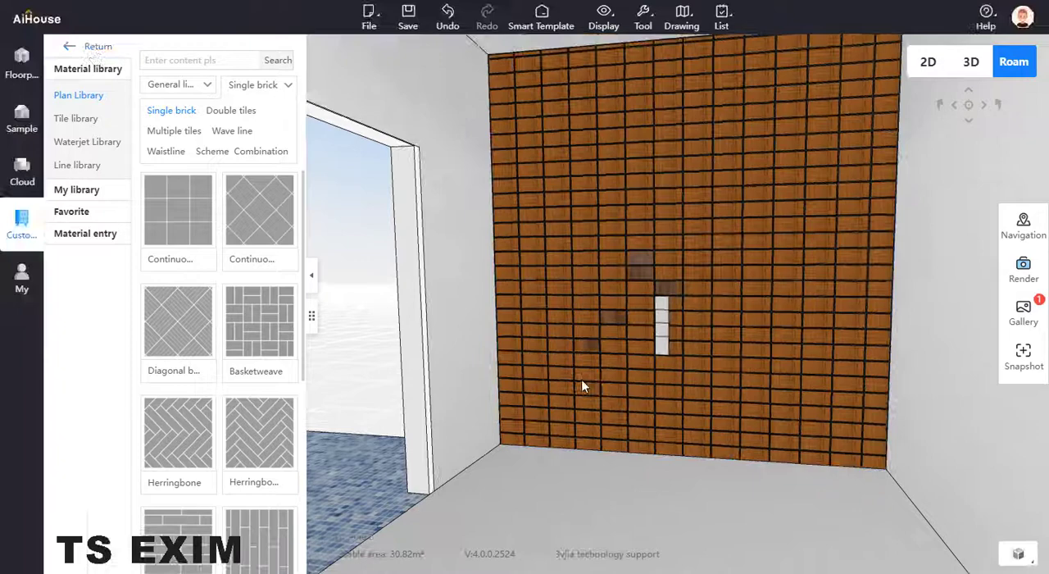
left_click_drag(582, 381, 607, 332)
left_click(29, 166)
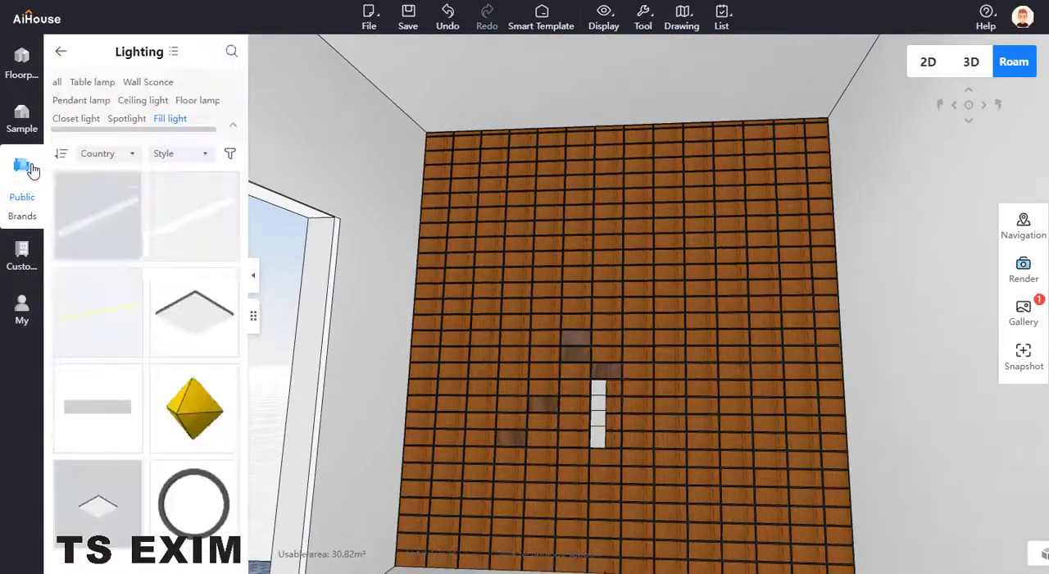
Search the public product library for "wood" and browse the models found.
left_click(225, 49)
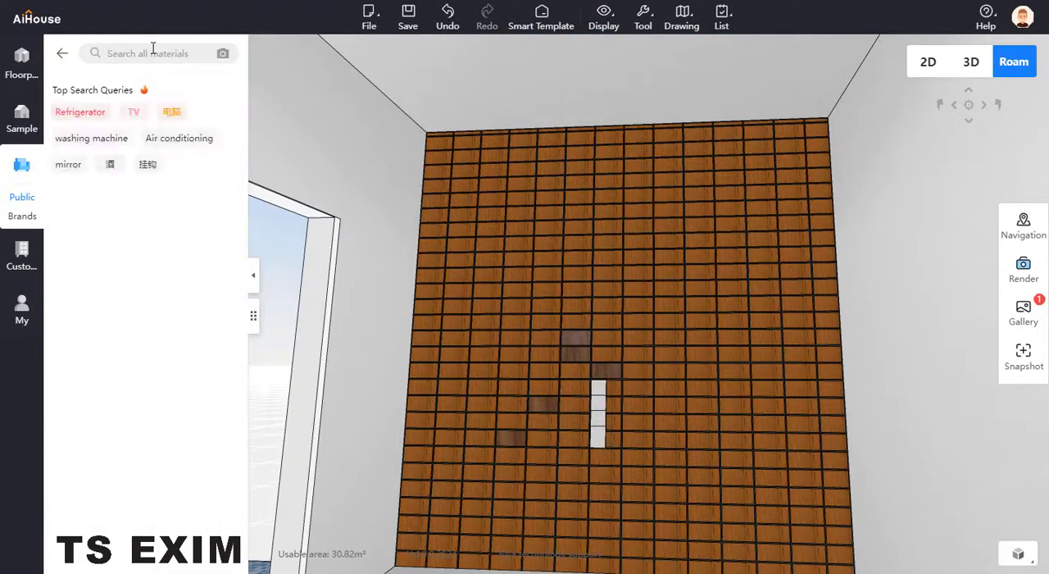
type("wood")
key("Return")
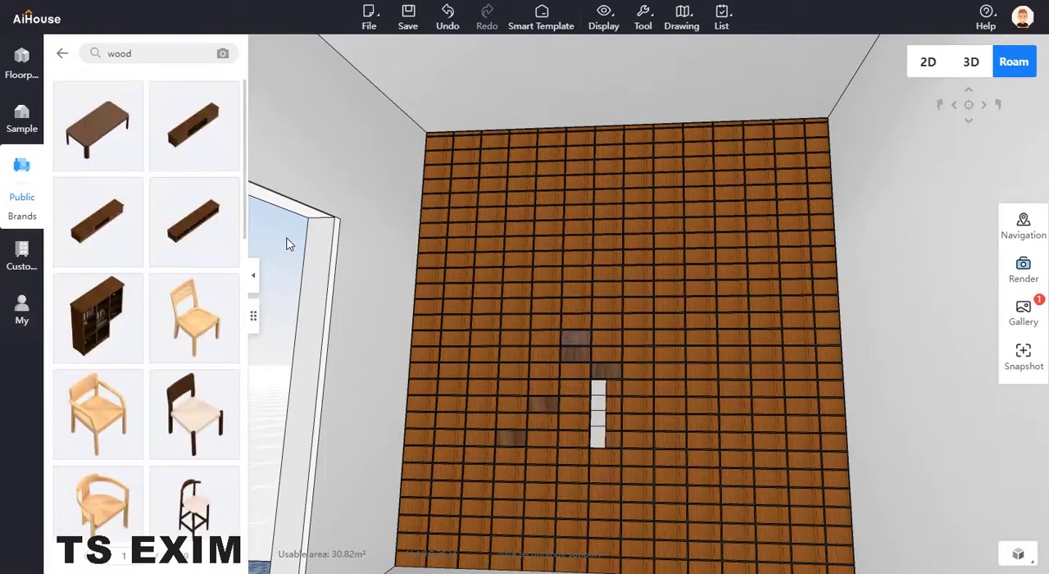
scroll(166, 295, "down", 10)
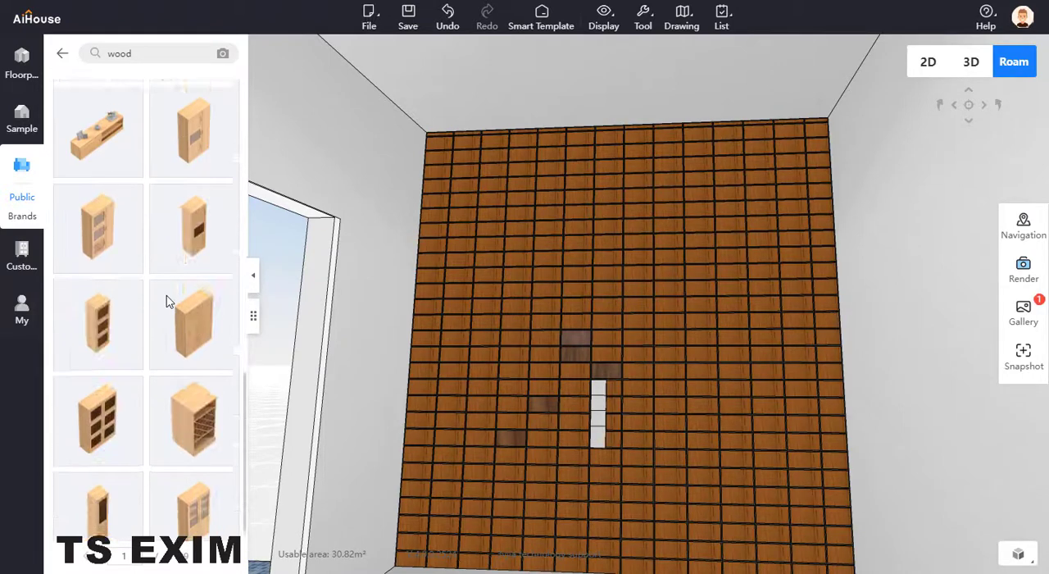
scroll(171, 283, "up", 10)
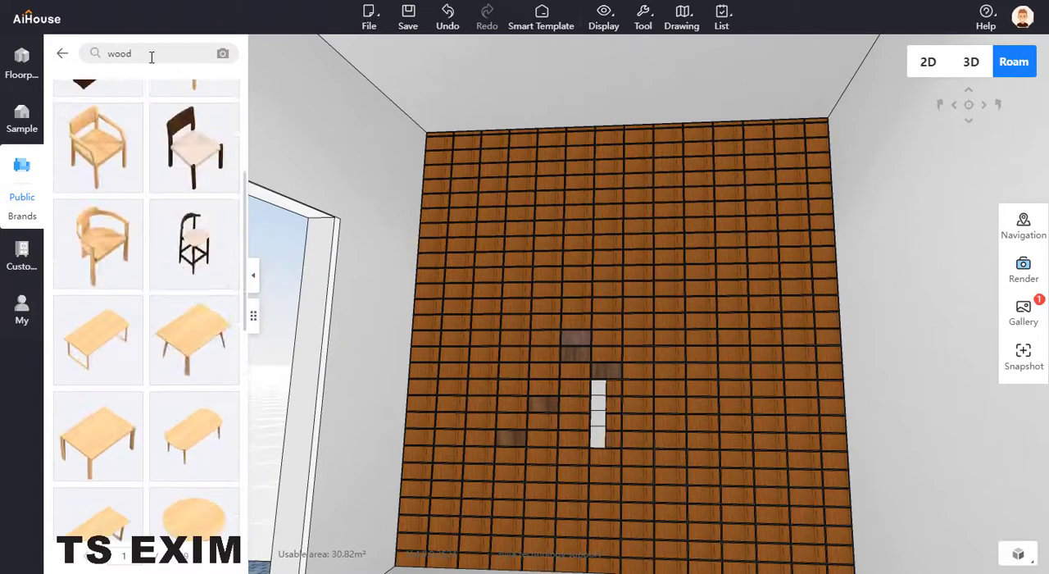
key("BackSpace")
Open the System Cabinet customization module for the room.
left_click(22, 260)
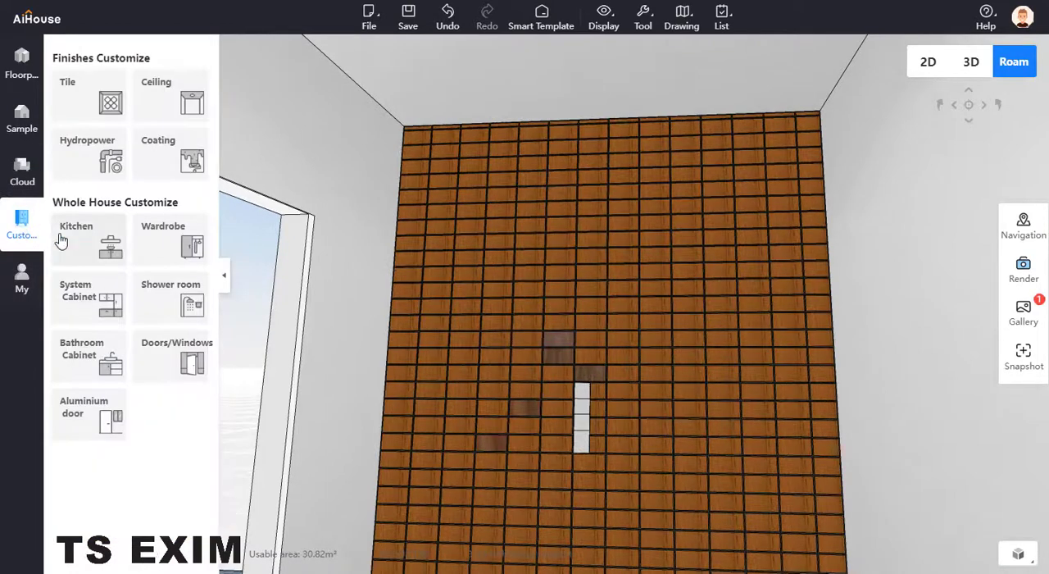
left_click_drag(316, 318, 368, 411)
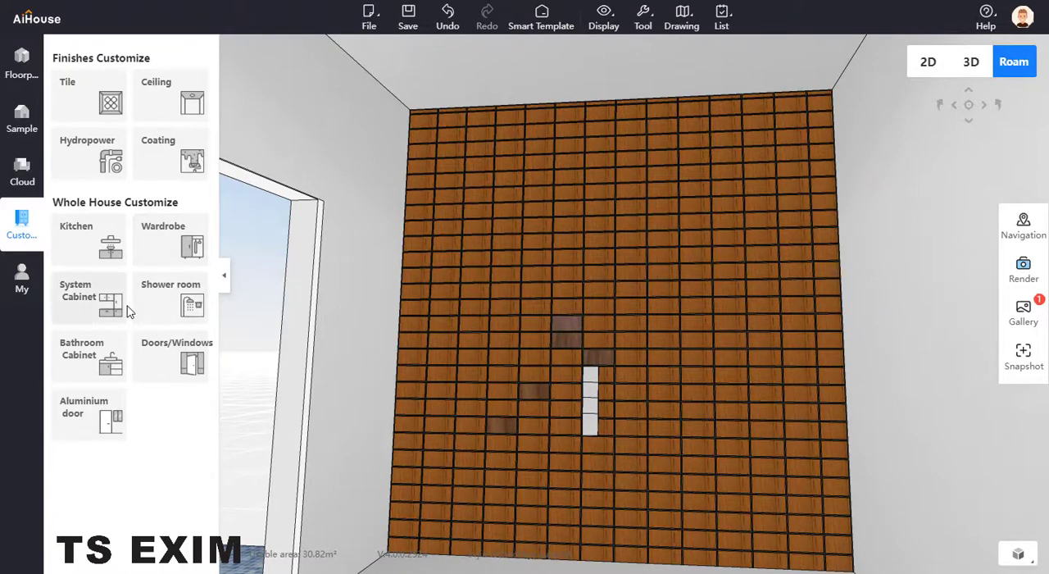
left_click(100, 288)
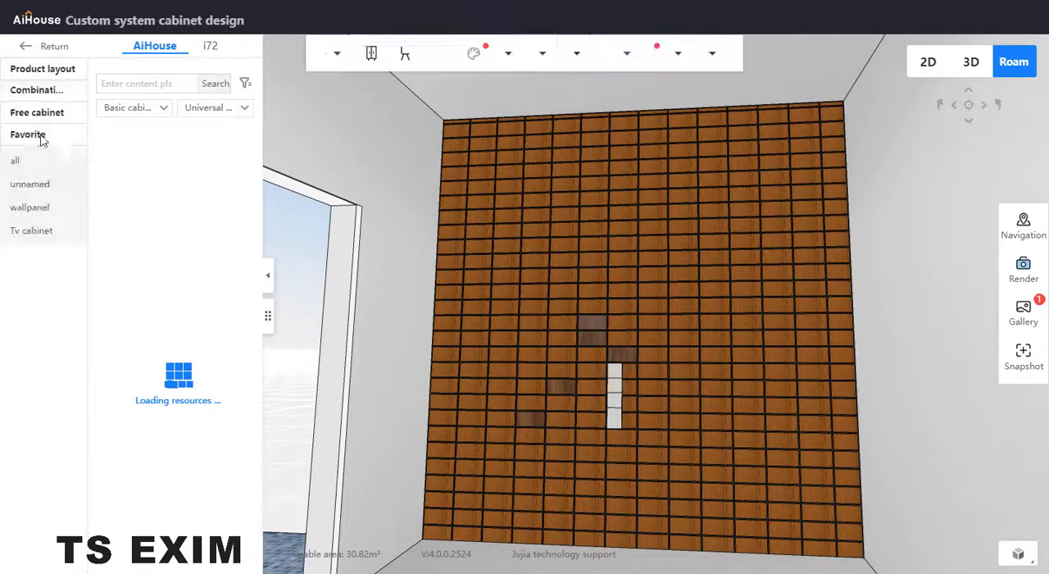
Filter the design library to Parts and Vent panel, and browse the models for a beam-like element.
left_click(197, 109)
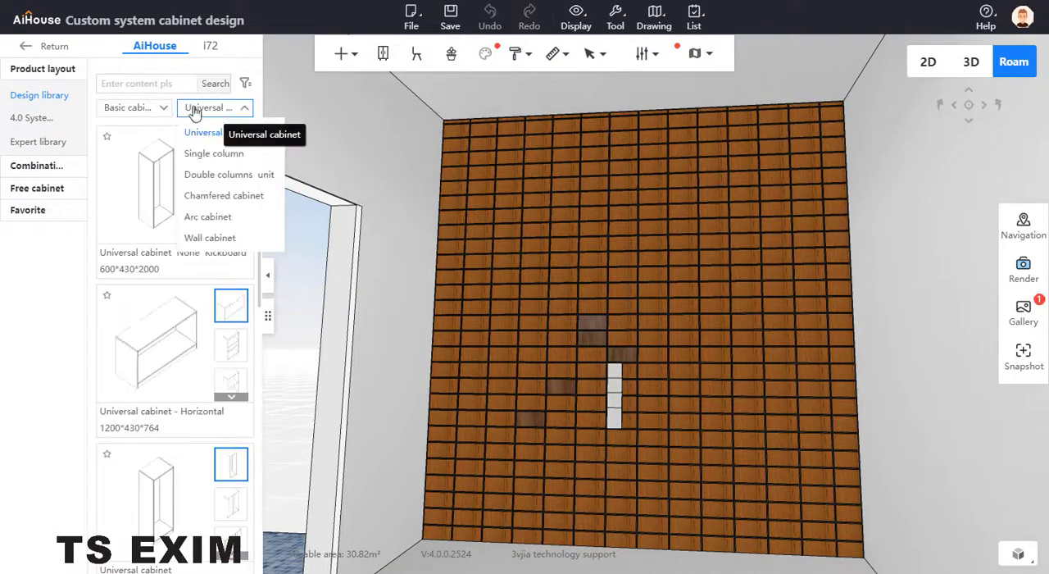
left_click(162, 107)
left_click(211, 133)
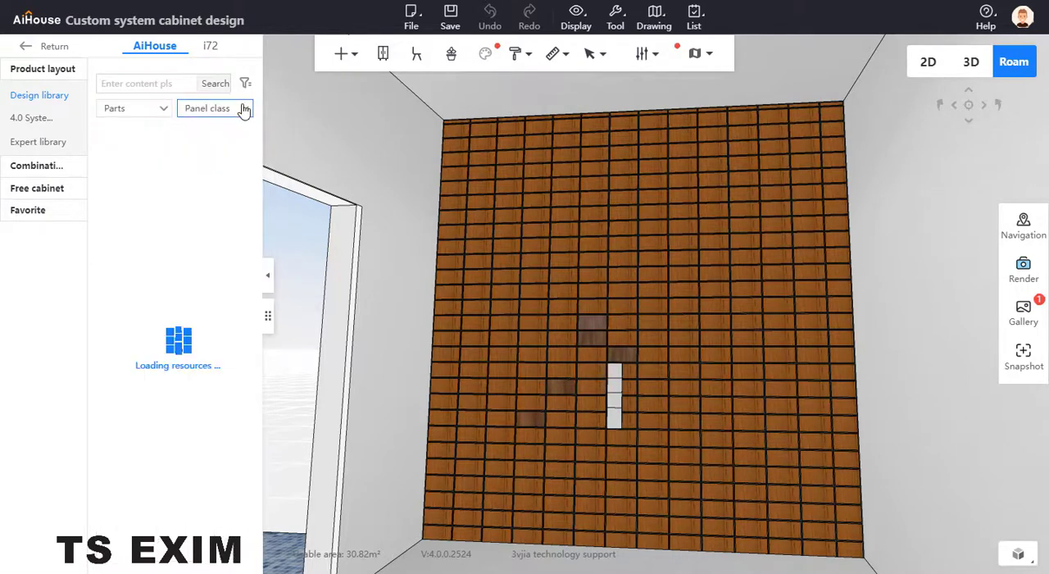
left_click(243, 108)
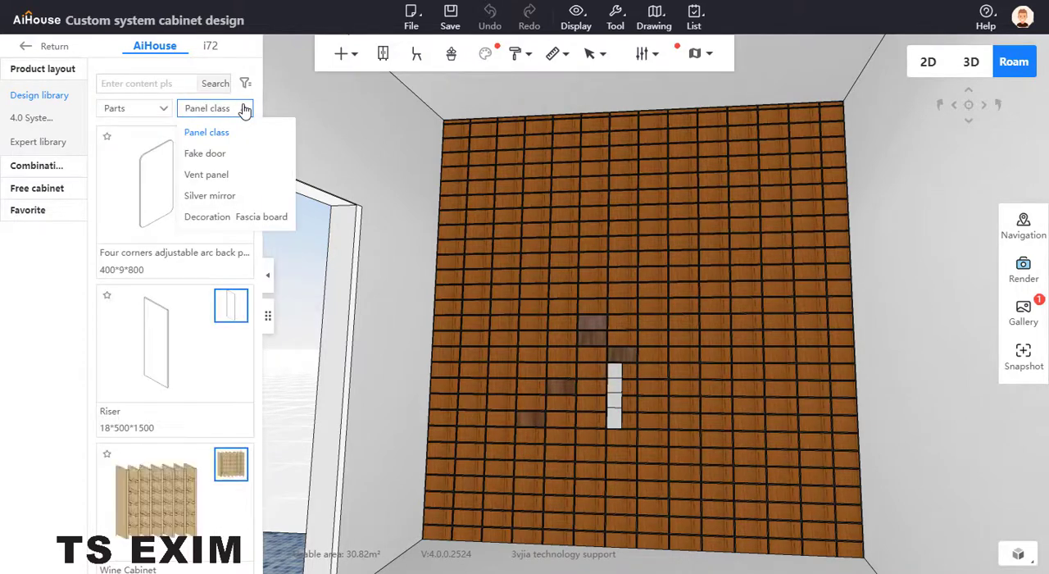
left_click(206, 174)
mouse_move(228, 143)
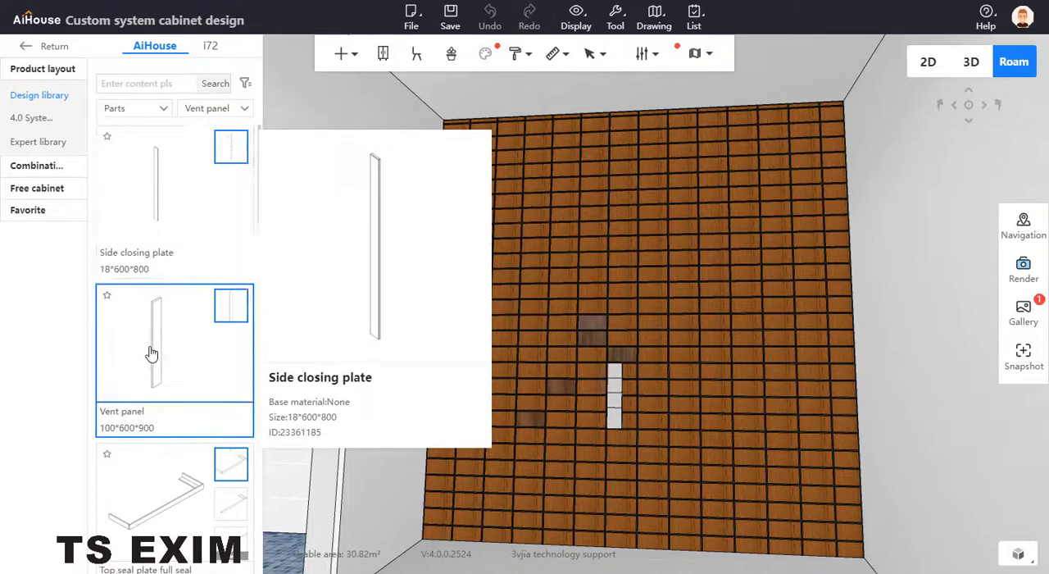
scroll(151, 354, "down", 12)
scroll(156, 352, "down", 2)
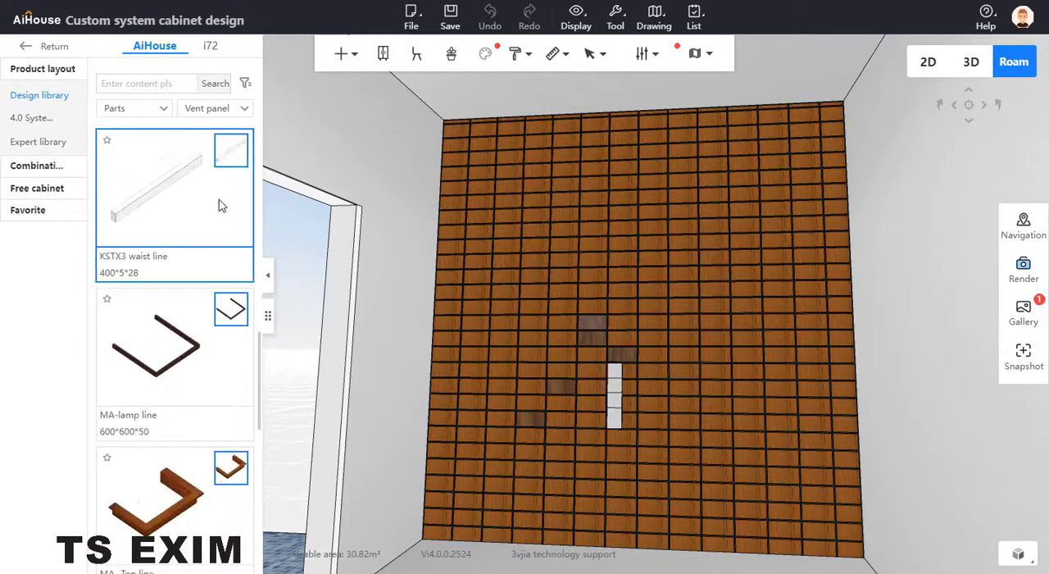
mouse_move(224, 164)
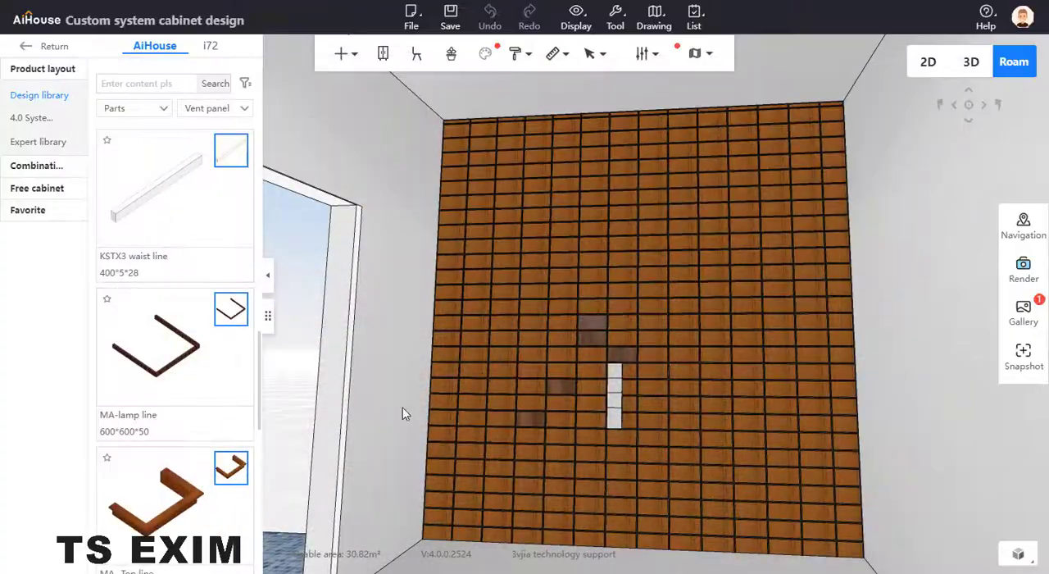
scroll(426, 357, "down", 3)
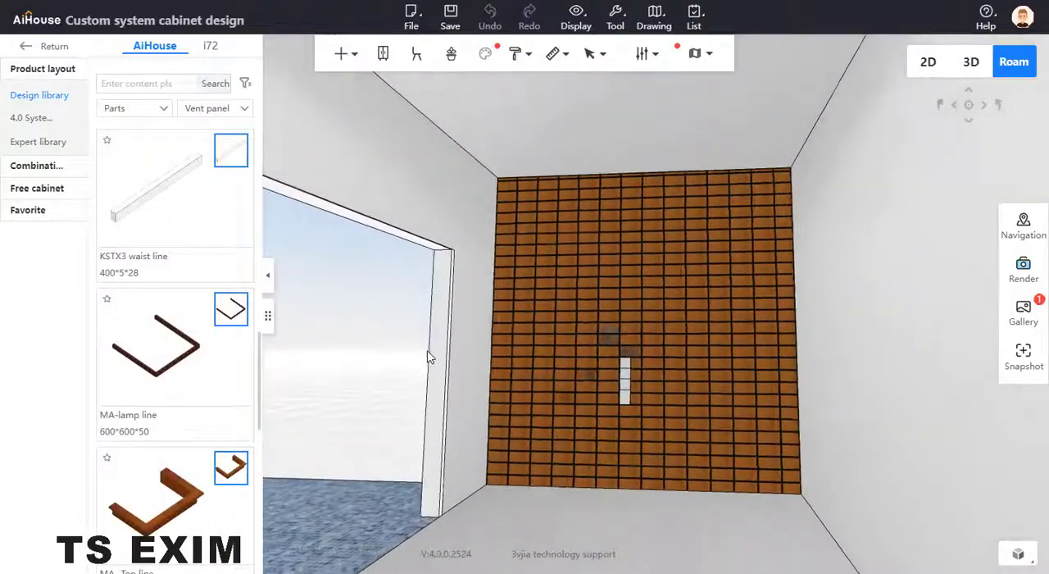
Try the KSTX3 waist line on the floor near the feature wall, and delete it.
left_click_drag(426, 357, 422, 315)
left_click(166, 203)
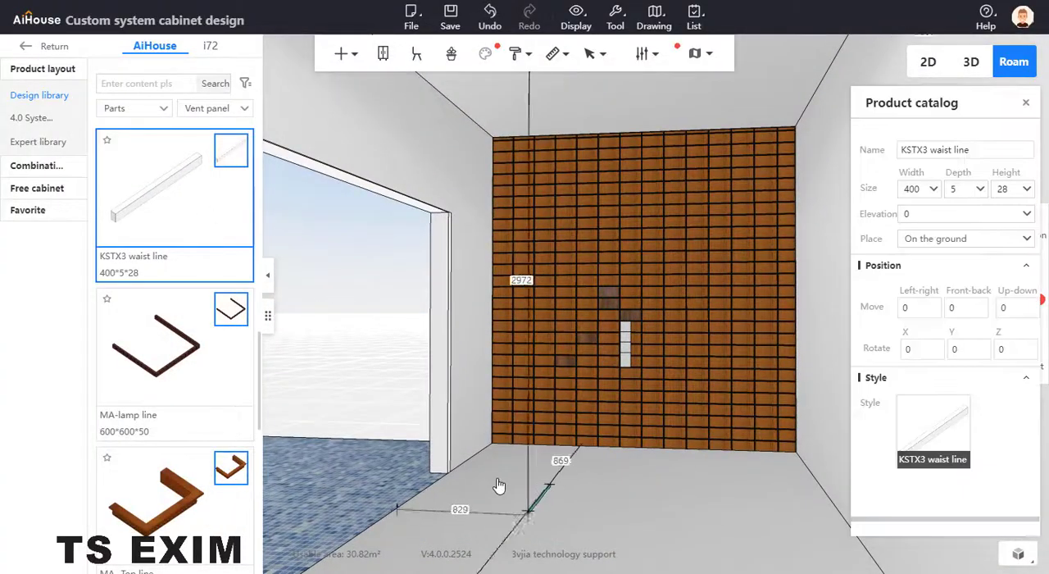
left_click(491, 483)
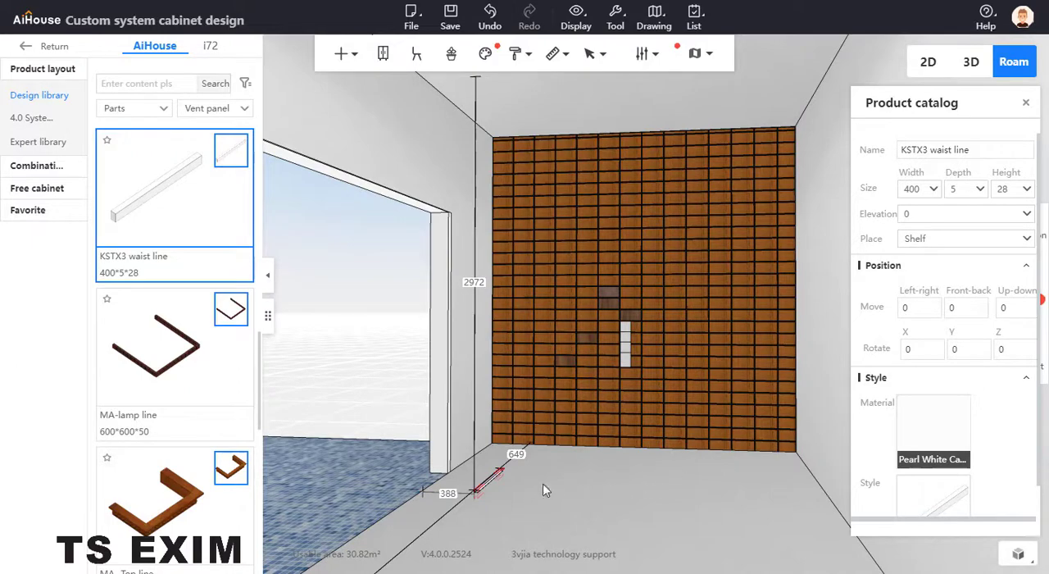
key("Delete")
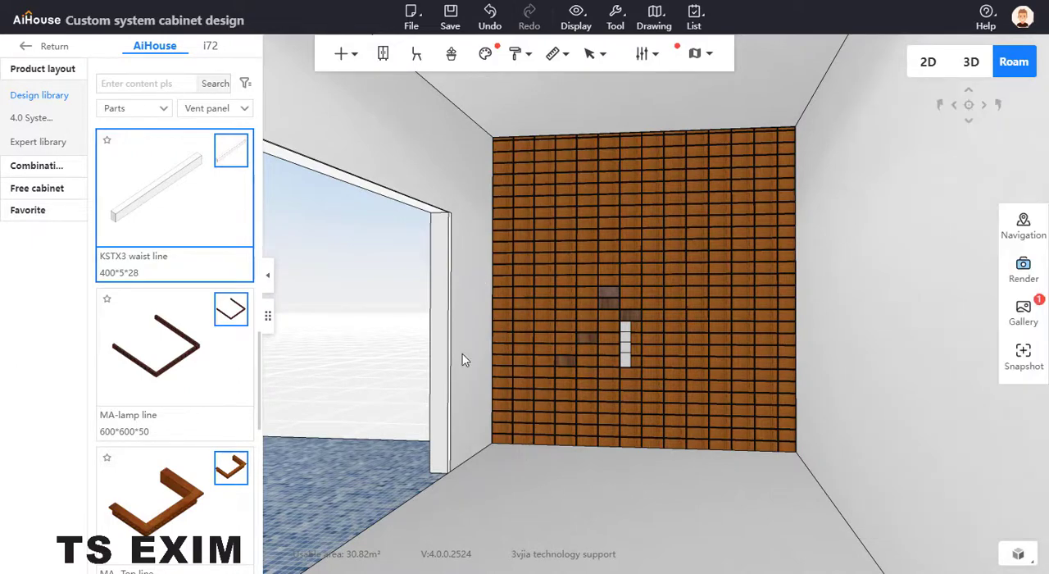
Try the Da Feili -36 Shelf line and the KSTX4 waist line on the floor near the feature wall, discarding both.
scroll(412, 215, "up", 3)
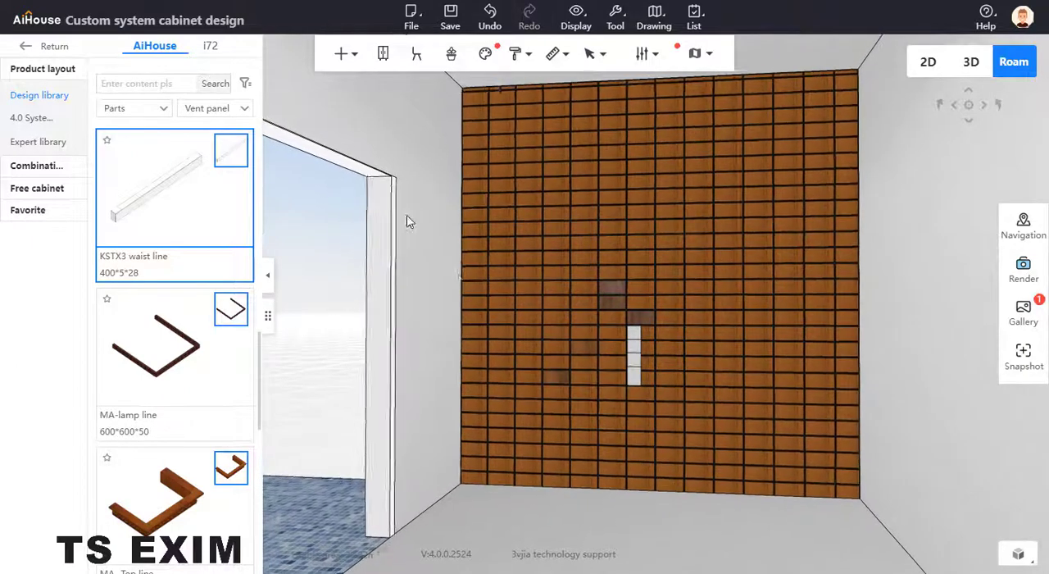
scroll(221, 376, "down", 3)
scroll(214, 361, "down", 4)
scroll(196, 316, "up", 2)
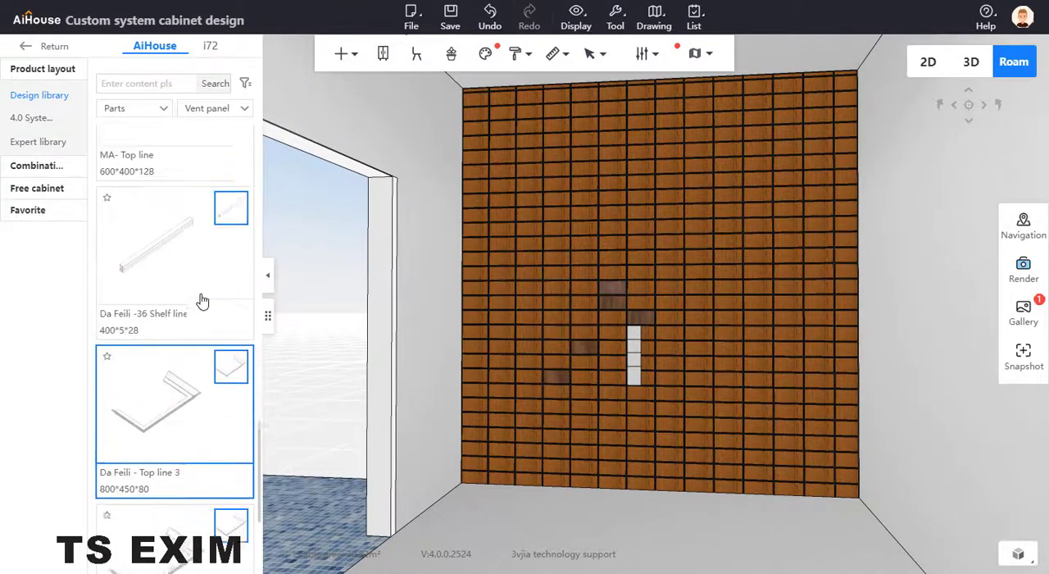
left_click(479, 518)
left_click(373, 534)
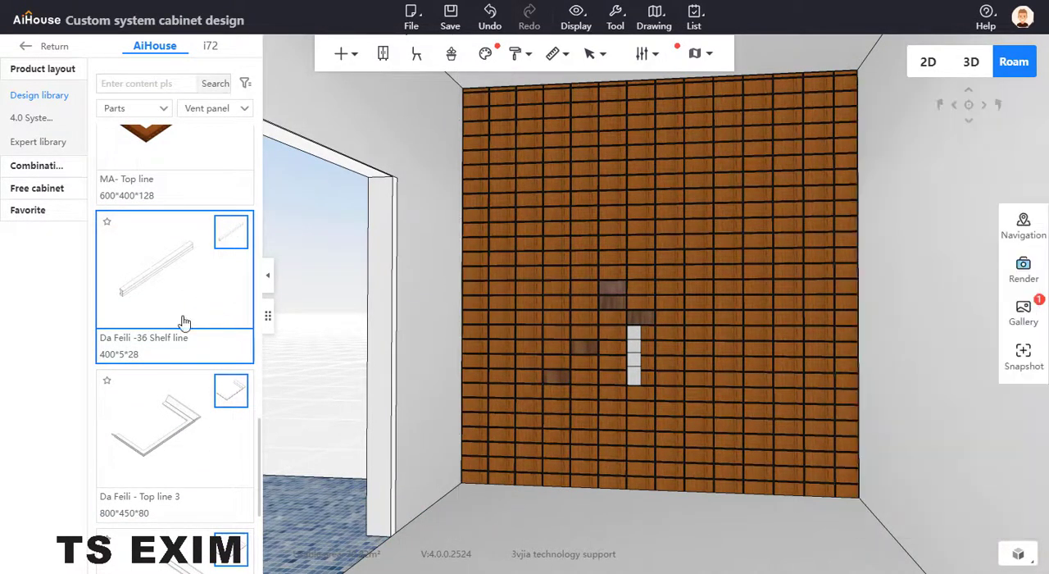
scroll(182, 353, "down", 3)
left_click(242, 495)
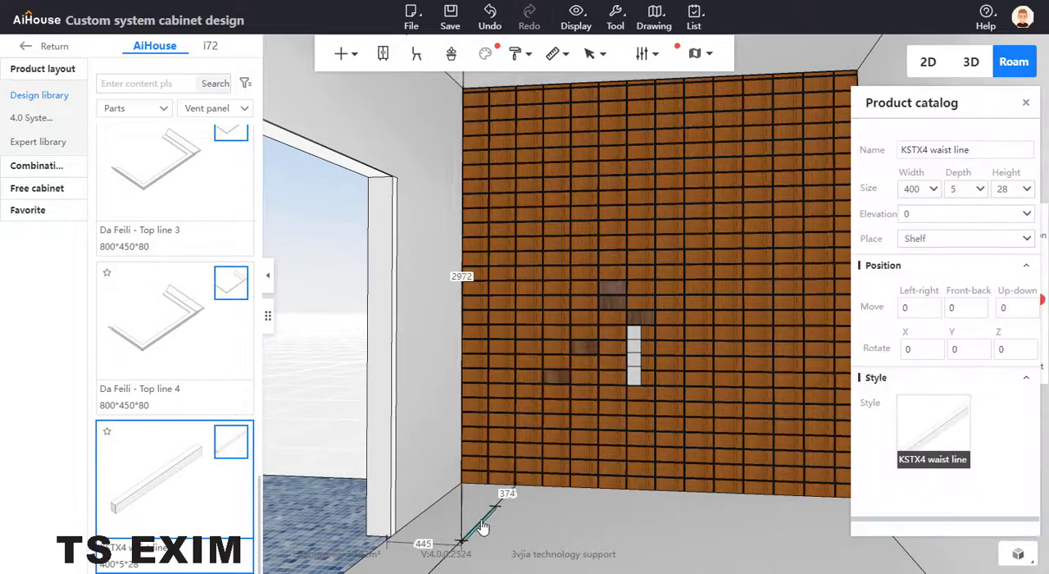
key("Escape")
Switch the Parts category to Decoration Fascia board and look through its models.
scroll(194, 344, "up", 8)
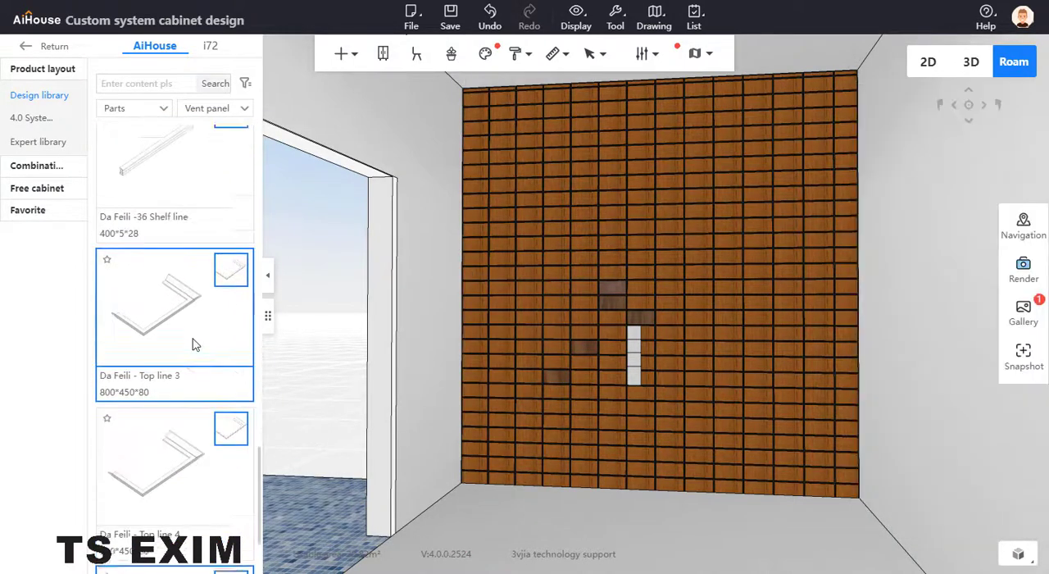
scroll(194, 344, "up", 6)
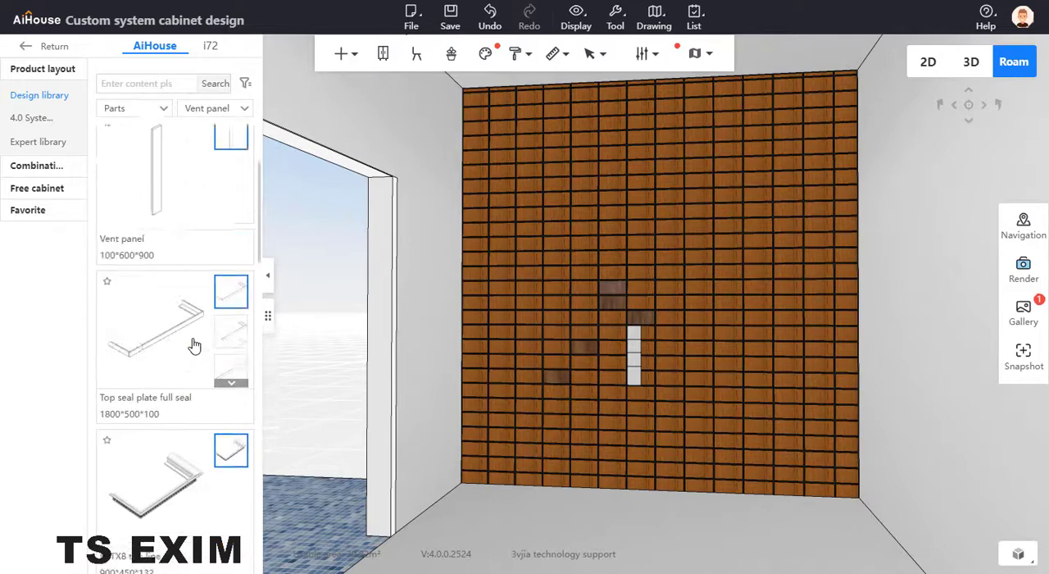
left_click(242, 113)
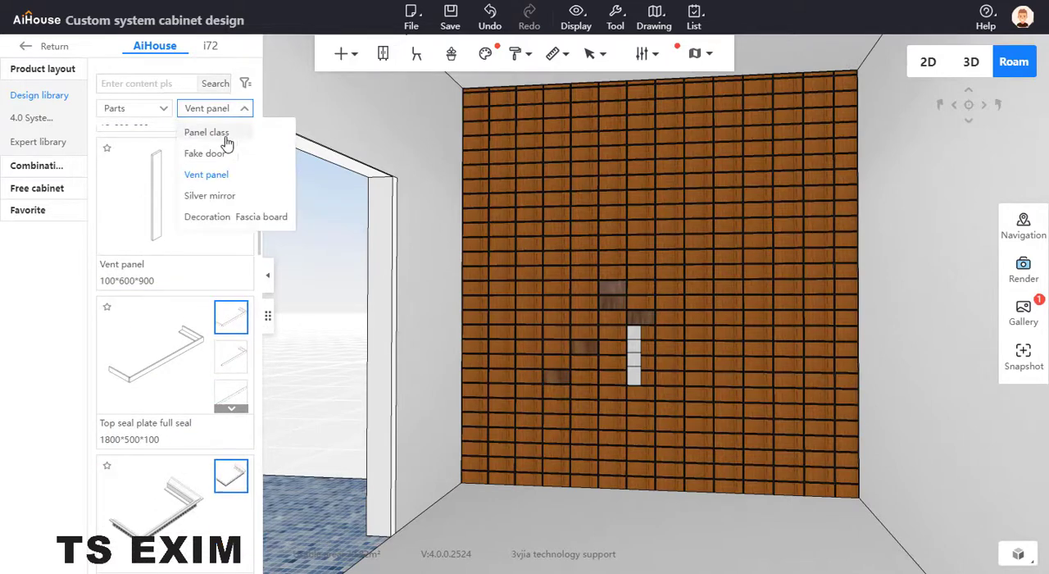
left_click(230, 218)
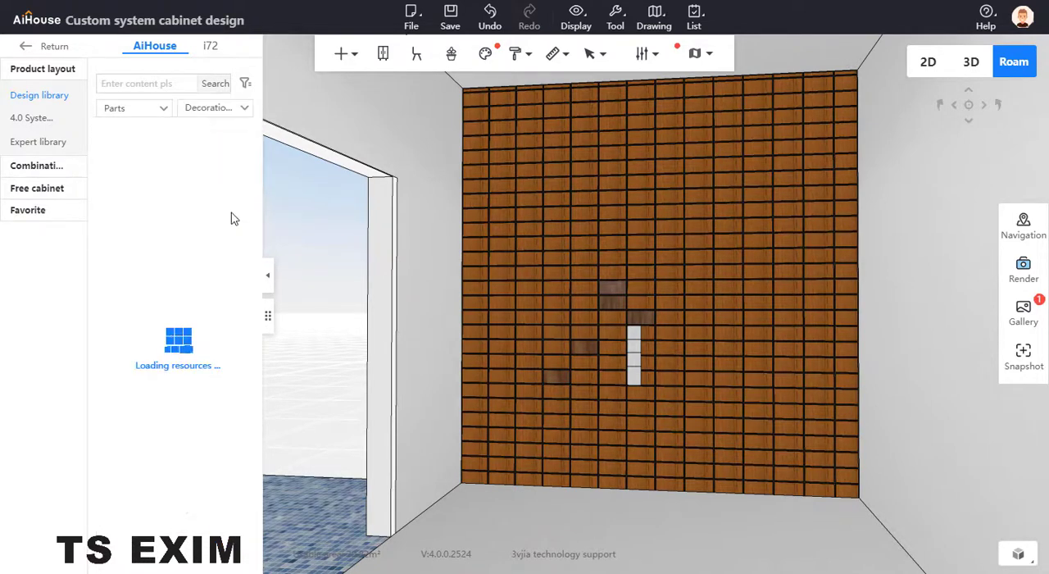
scroll(208, 298, "down", 9)
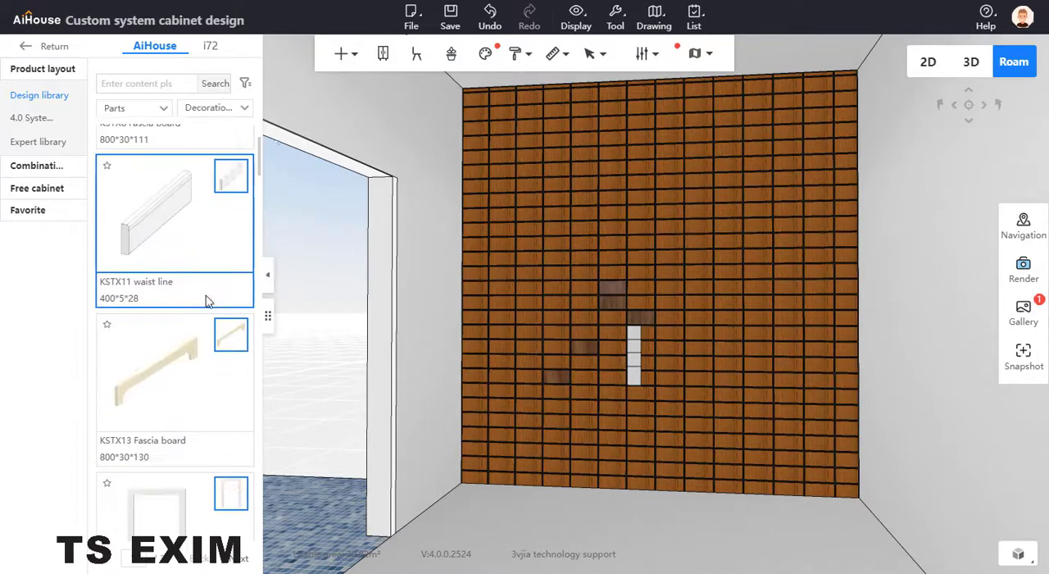
scroll(209, 298, "down", 5)
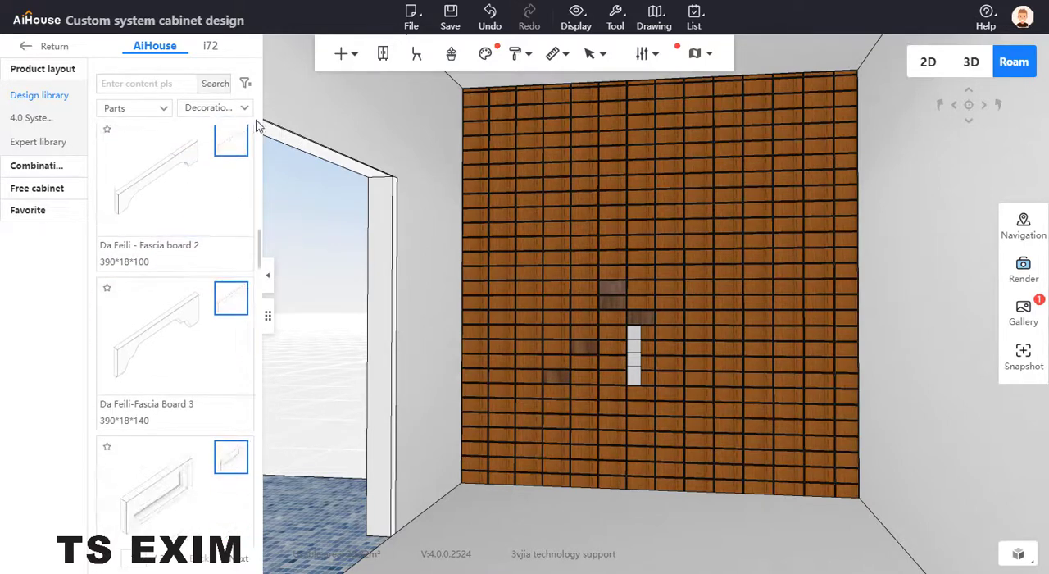
Find the Super Board in the Panel class category and place it on the floor near the feature wall.
left_click(222, 109)
left_click(218, 134)
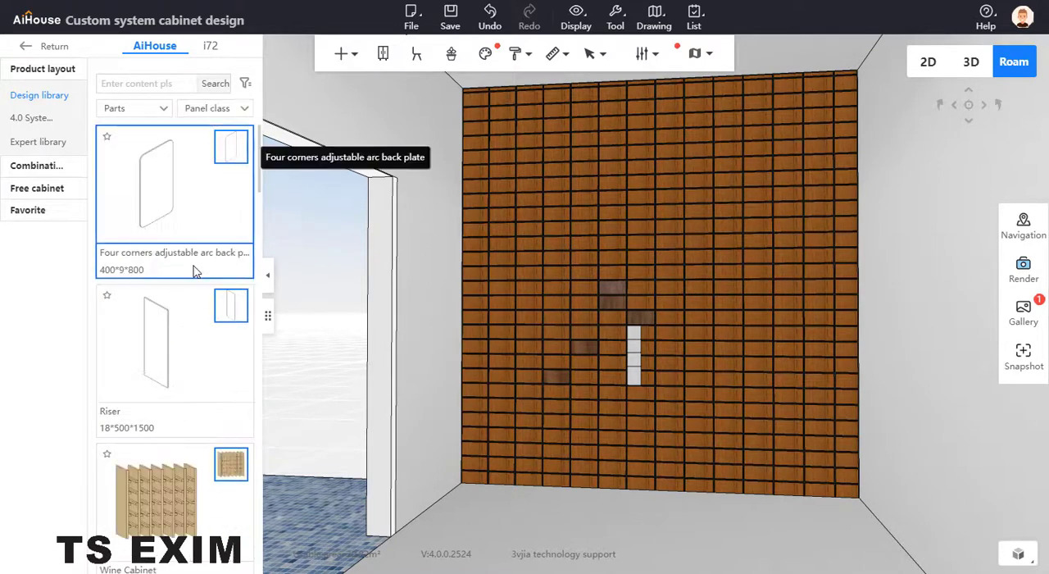
scroll(192, 270, "down", 5)
scroll(189, 279, "down", 3)
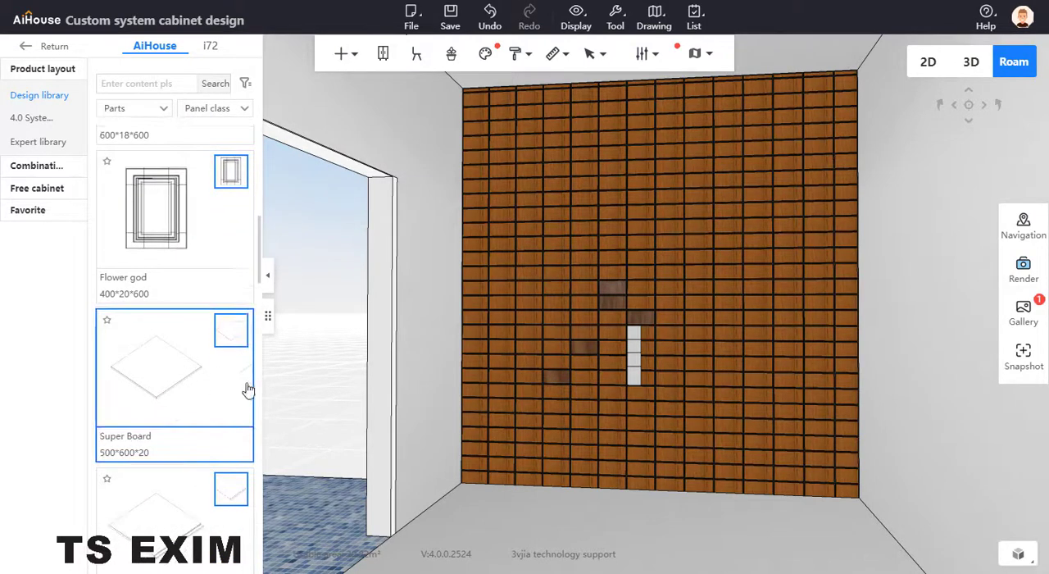
left_click(245, 385)
left_click(501, 533)
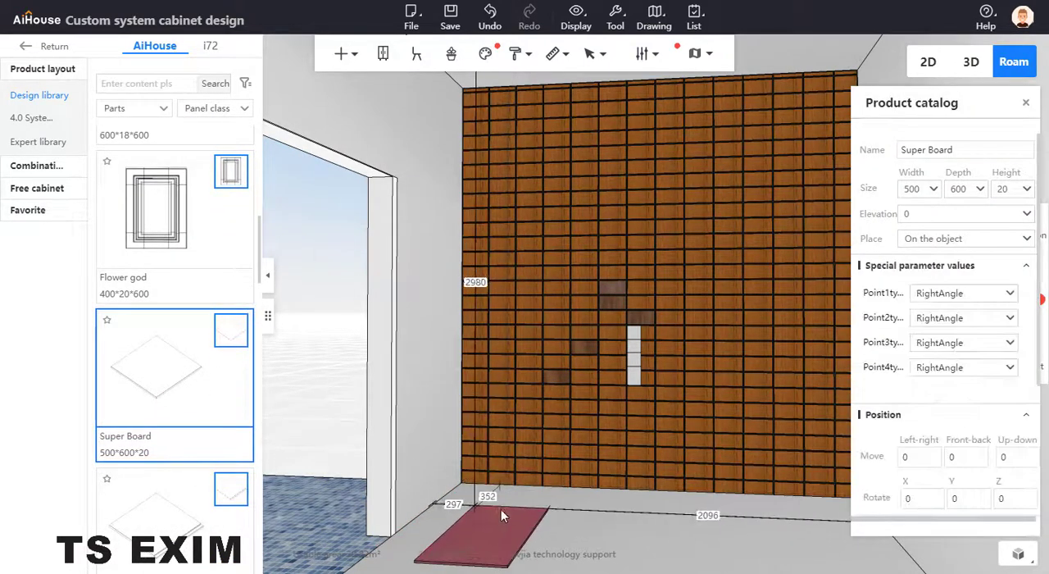
Set the Super Board's height to 50 and its width to 50.
double_click(1013, 188)
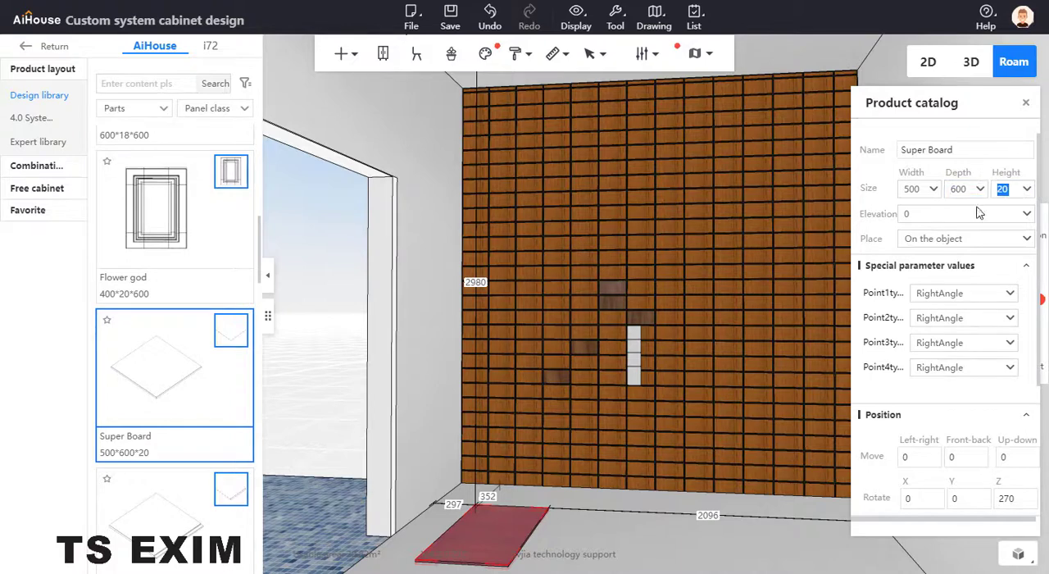
type("50")
key("Return")
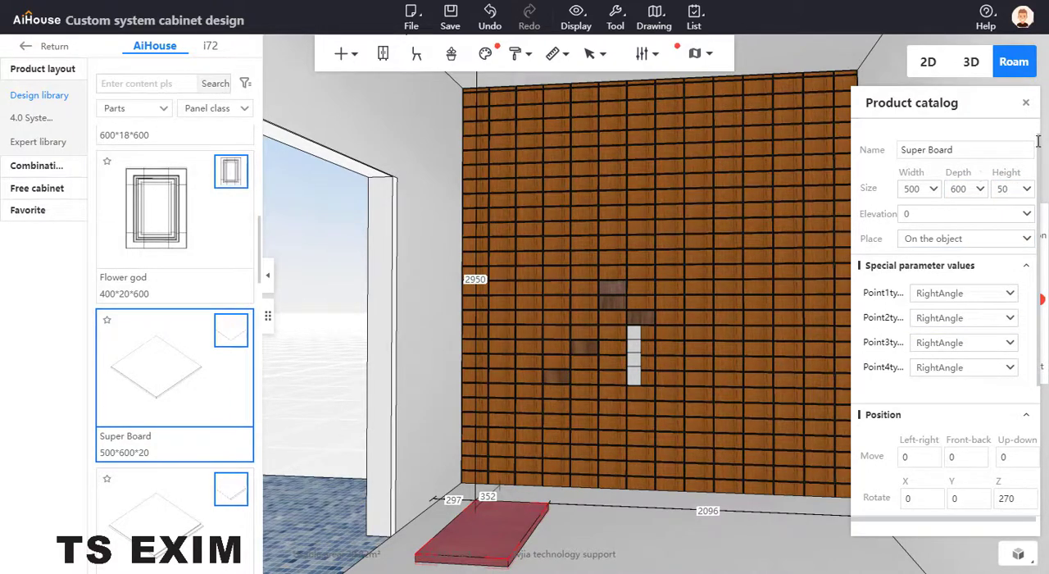
double_click(911, 189)
type("50")
key("Return")
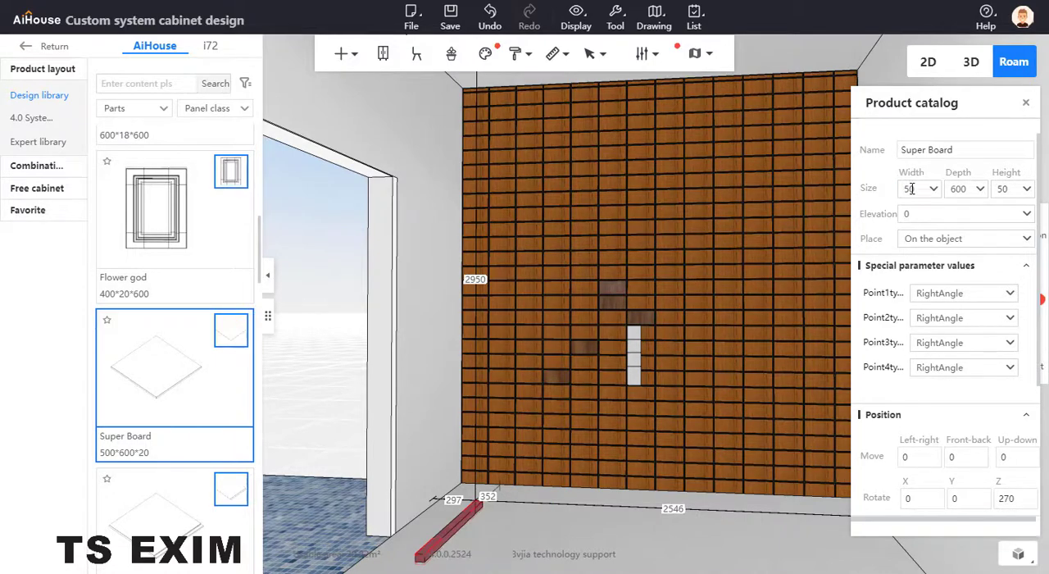
Set the Super Board's depth to 1200 and its width to 200.
left_click_drag(570, 473, 494, 516)
double_click(960, 189)
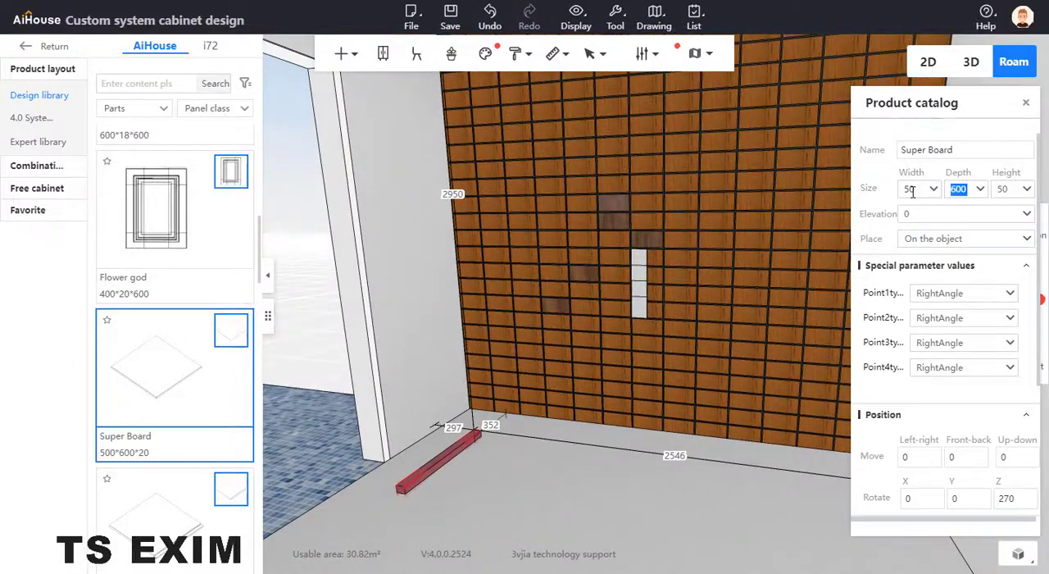
type("1200")
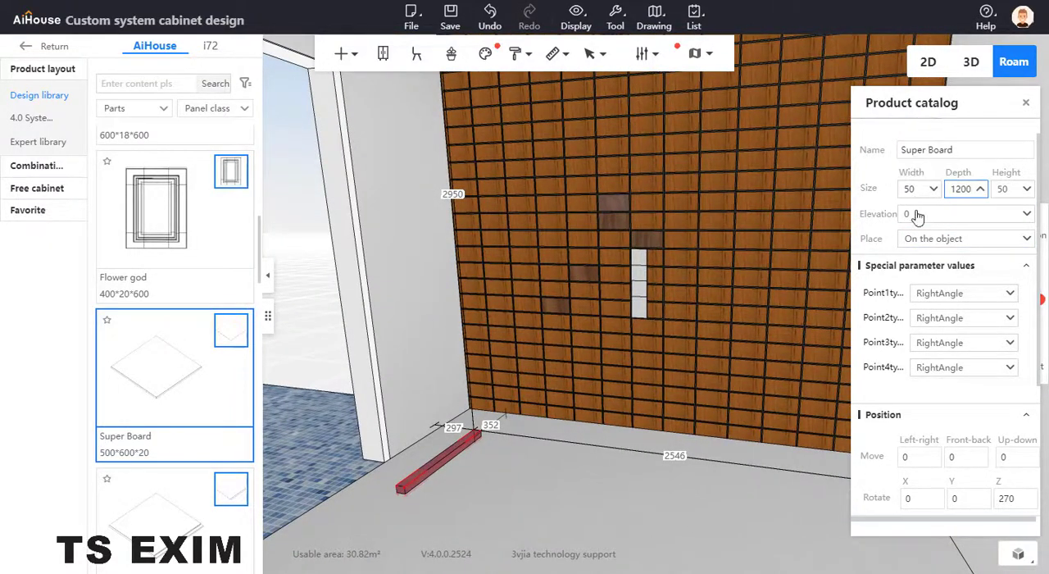
key("Return")
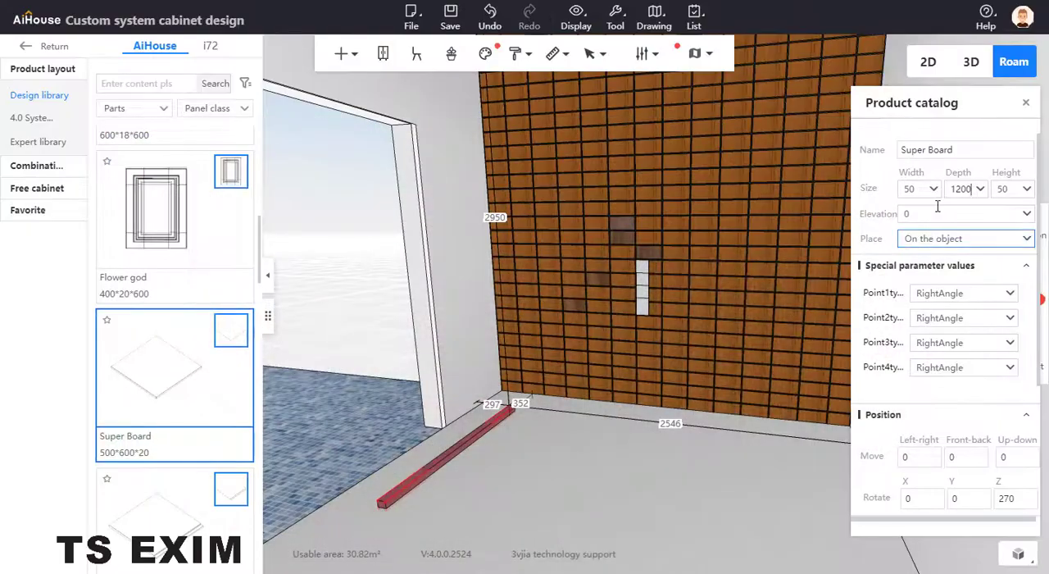
left_click_drag(914, 188, 888, 197)
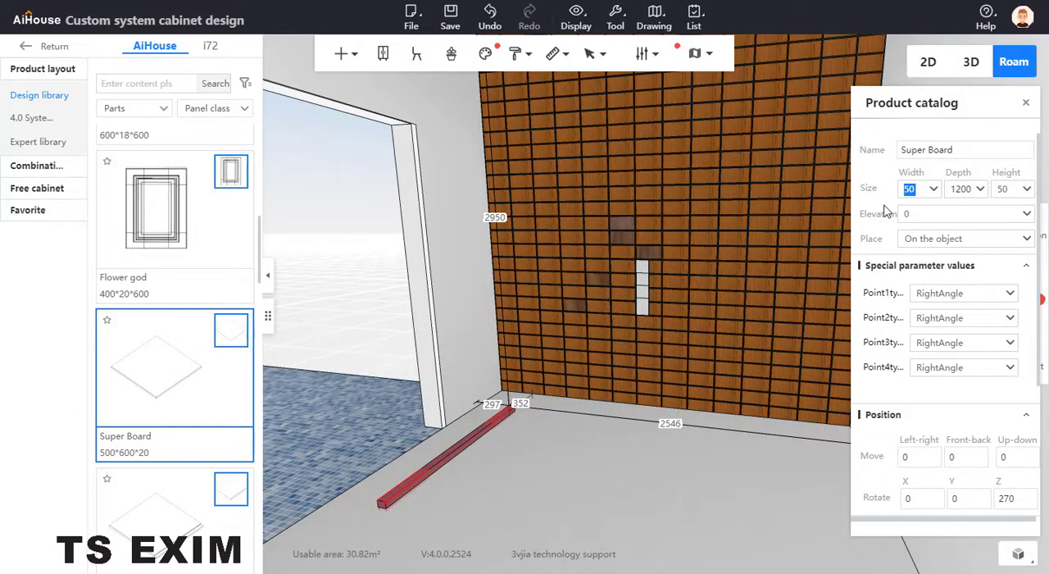
type("200")
key("Return")
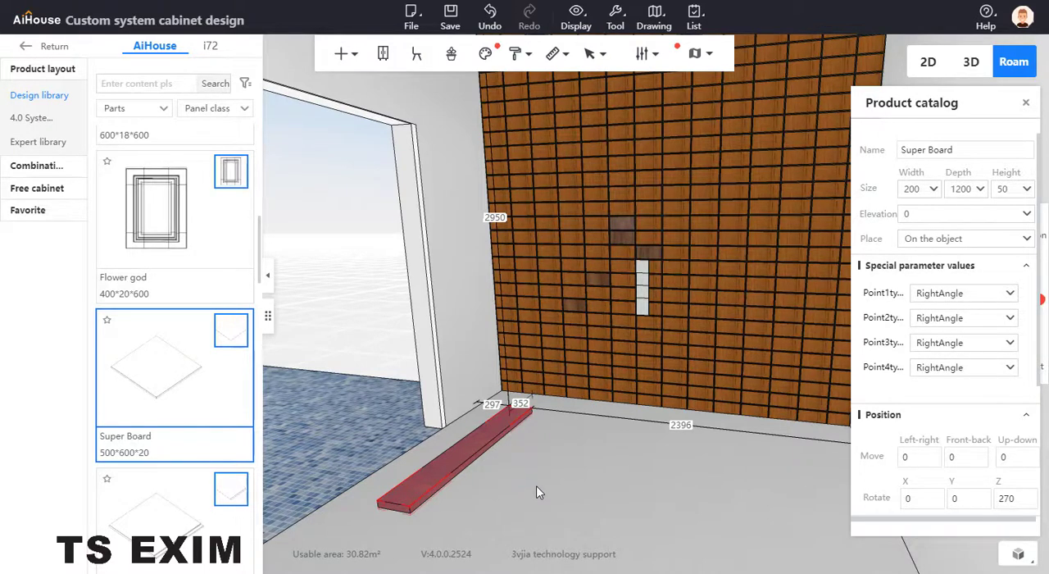
Paste a copy of the board directly alongside the original and set the copy's width to 100.
key("ctrl+v")
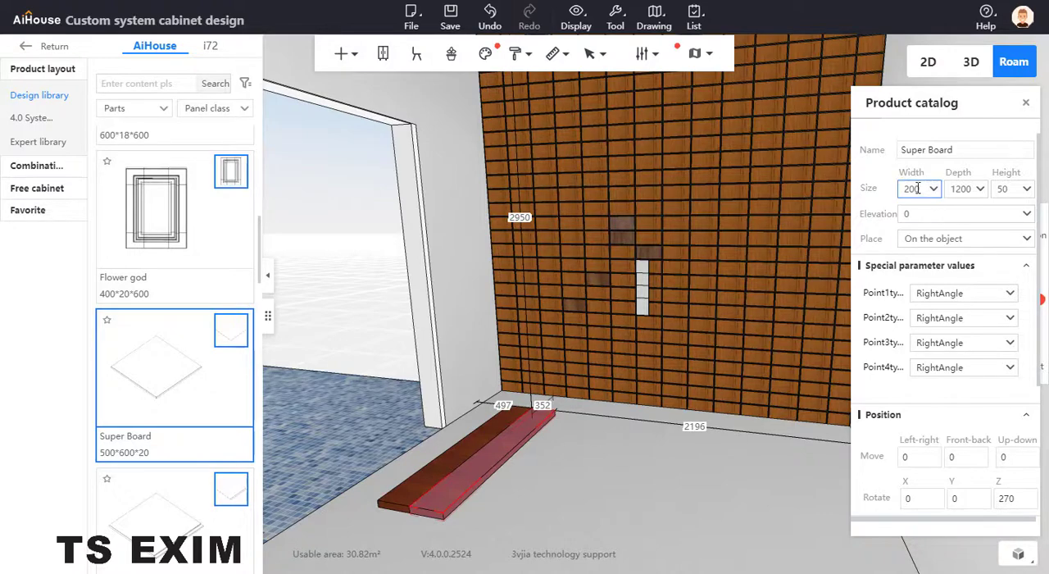
left_click_drag(921, 189, 879, 197)
type("100")
key("Return")
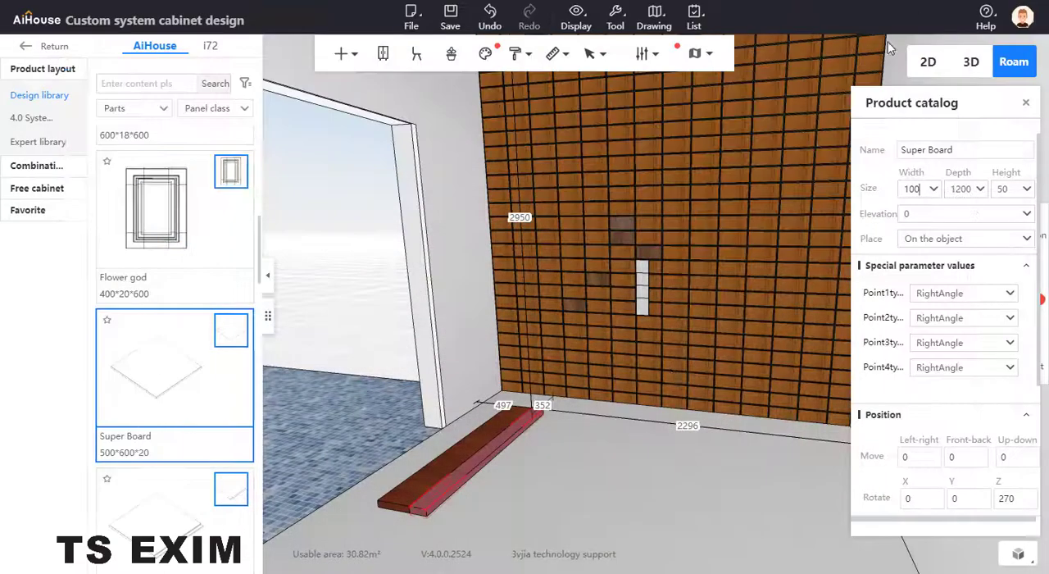
Raise the 200-wide Super Board to the ceiling by setting its elevation to 2800.
left_click(484, 439)
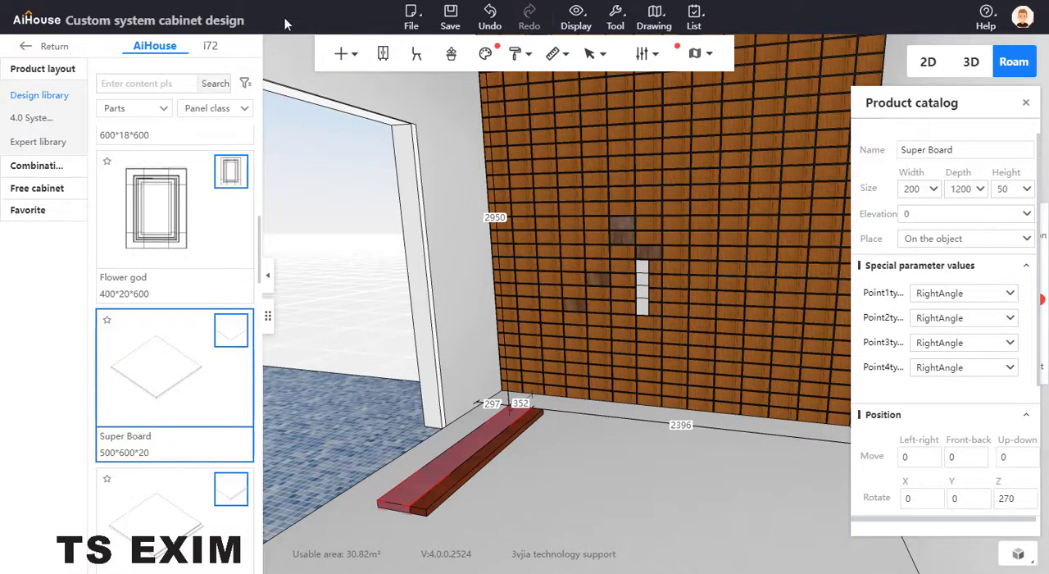
left_click_drag(458, 245, 468, 200)
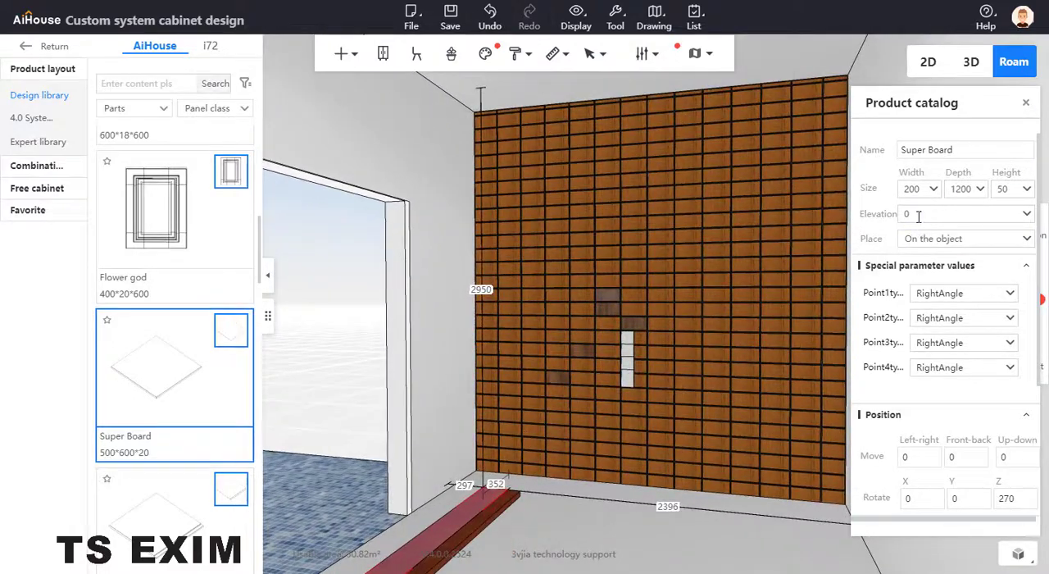
left_click(918, 216)
type("2800")
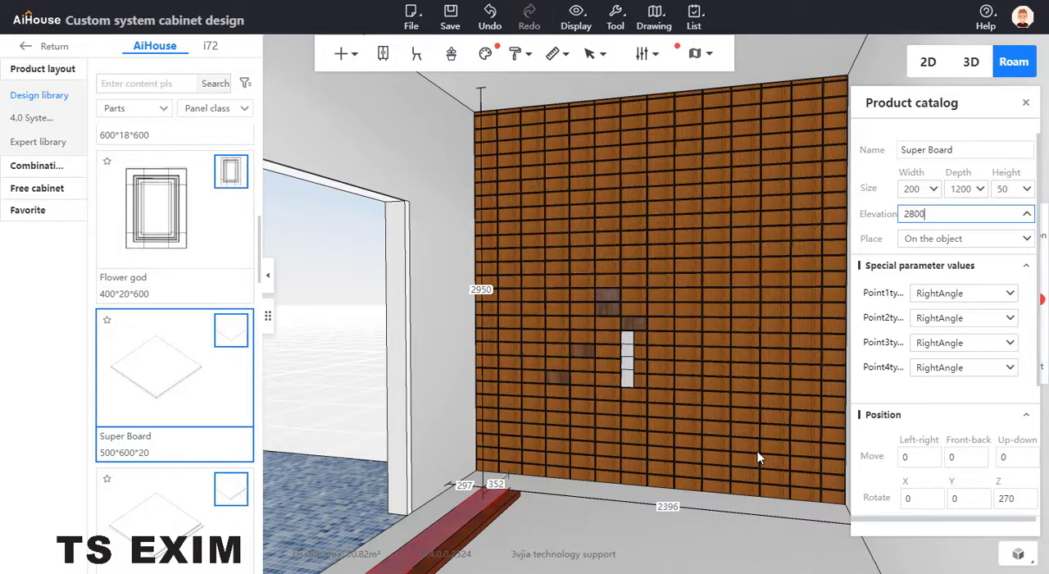
key("Return")
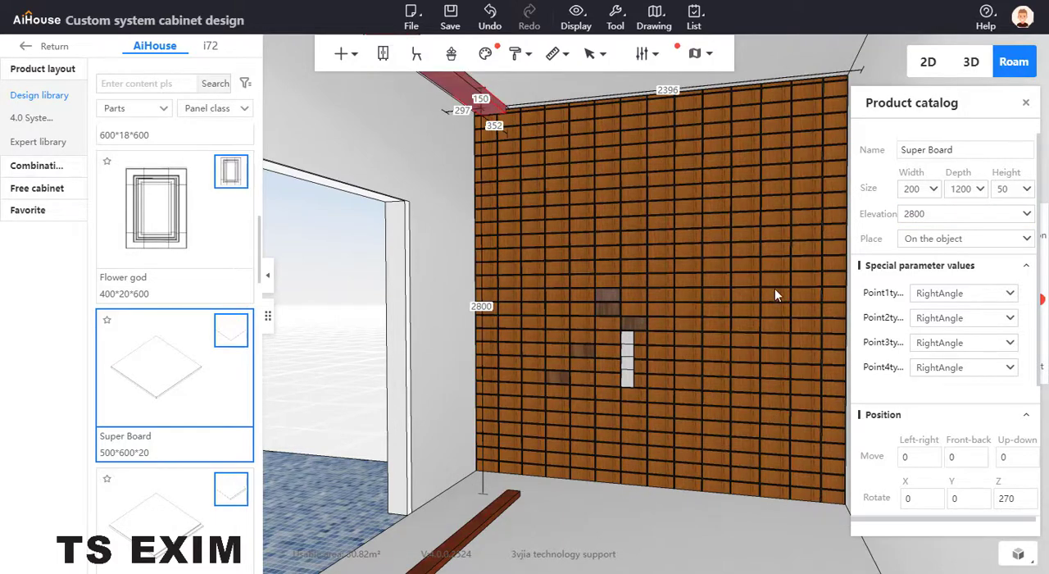
Raise the 100-wide Super Board from the floor by setting its elevation to 2800.
left_click_drag(774, 287, 615, 217)
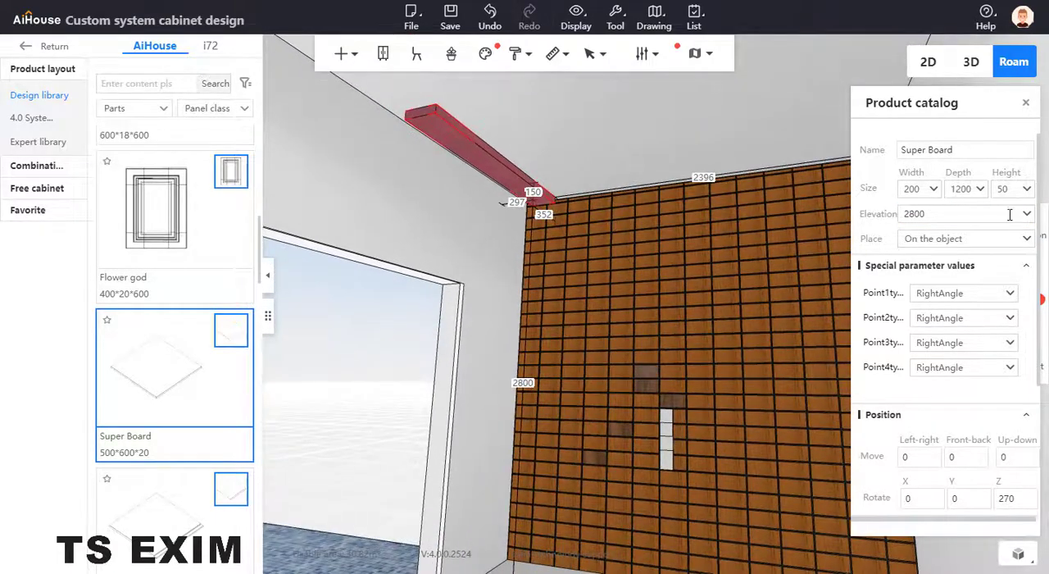
key("s")
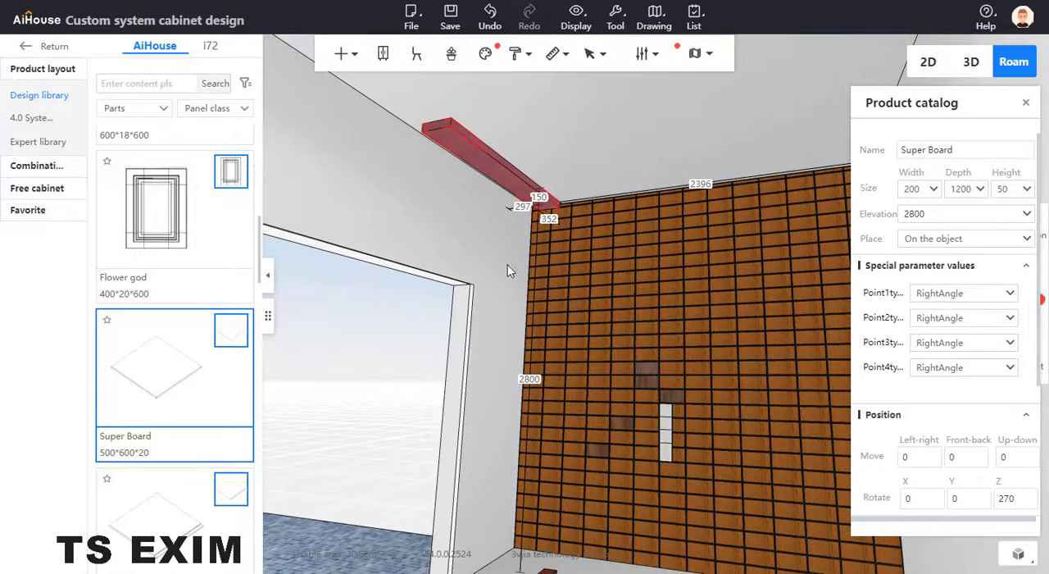
key("a")
left_click_drag(549, 341, 578, 423)
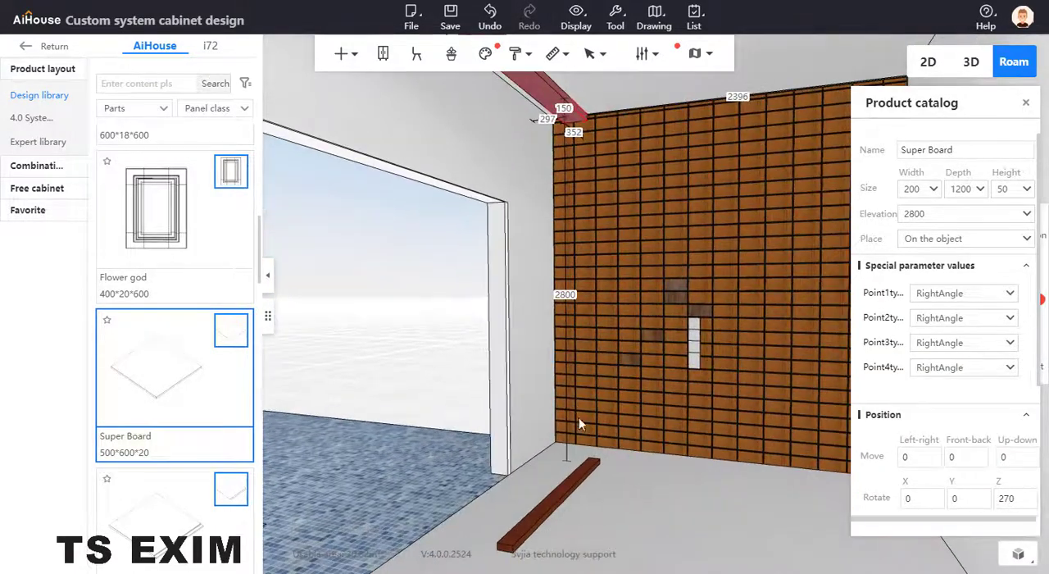
left_click(573, 479)
left_click_drag(911, 214, 864, 216)
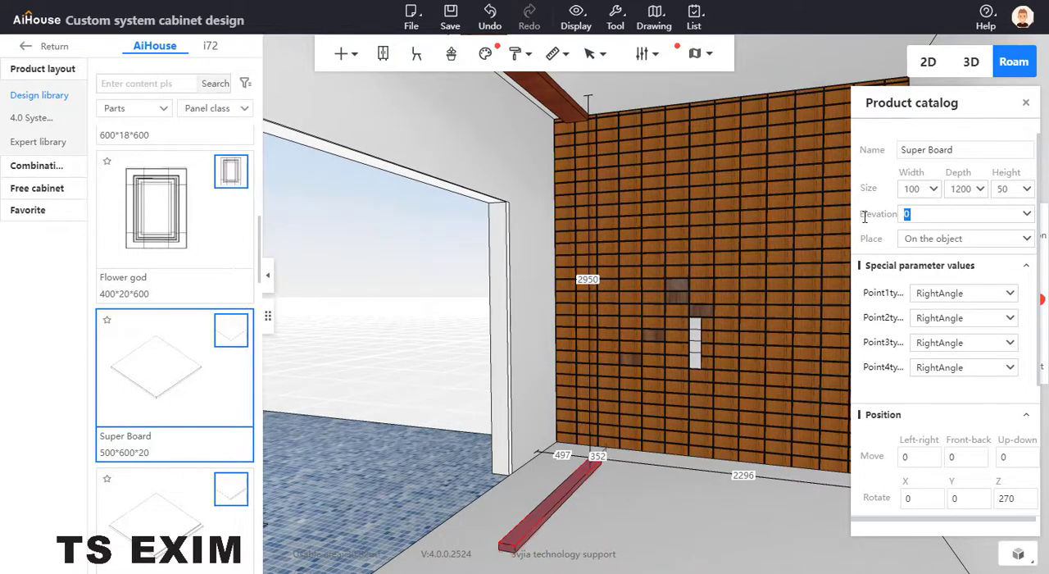
type("2800")
key("Return")
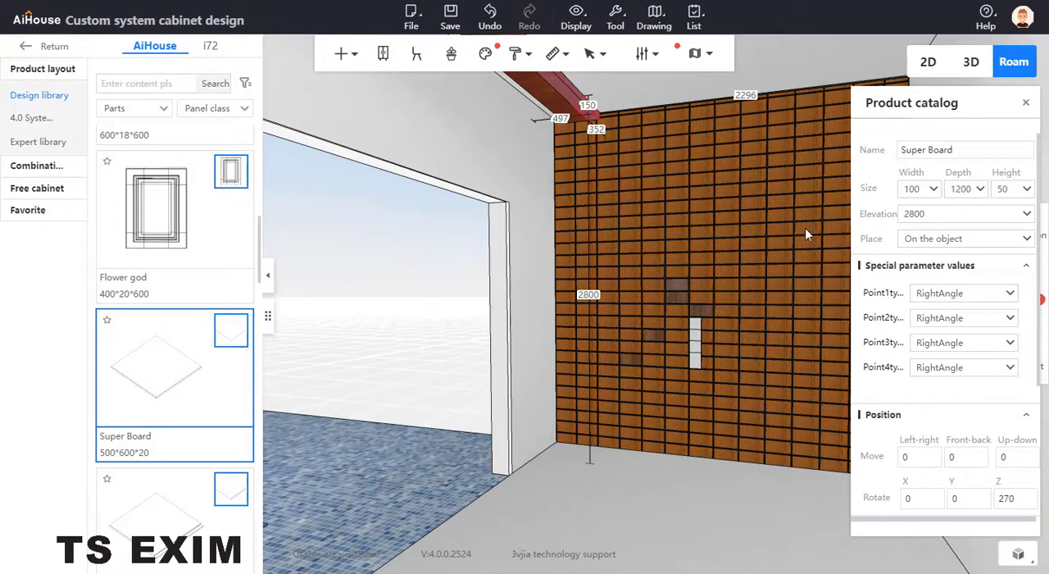
Rotate the 100-wide ceiling board 90 degrees about the Y axis so it stands on edge.
left_click_drag(733, 249, 723, 216)
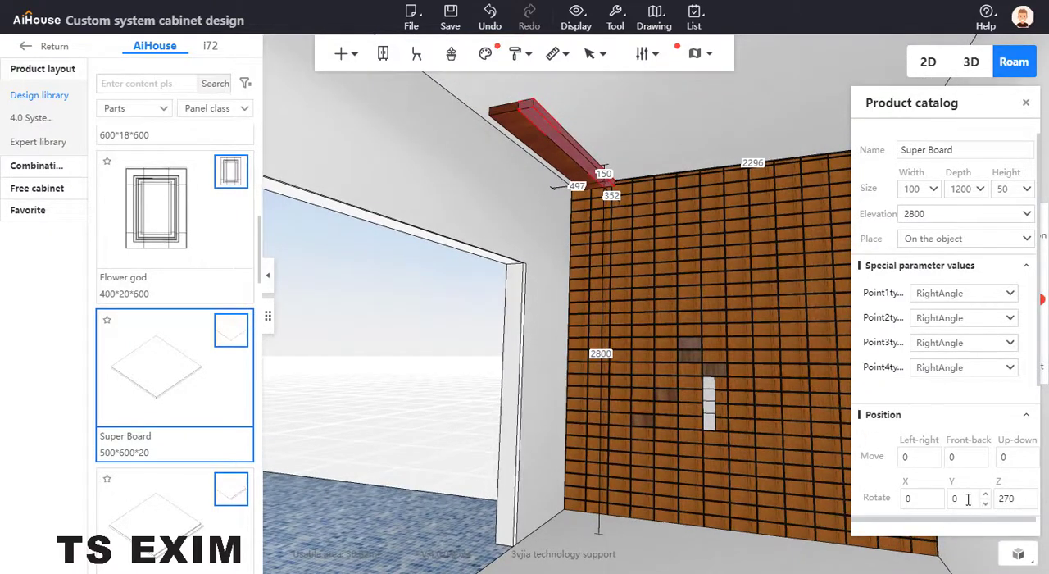
left_click_drag(968, 499, 933, 498)
key("Return")
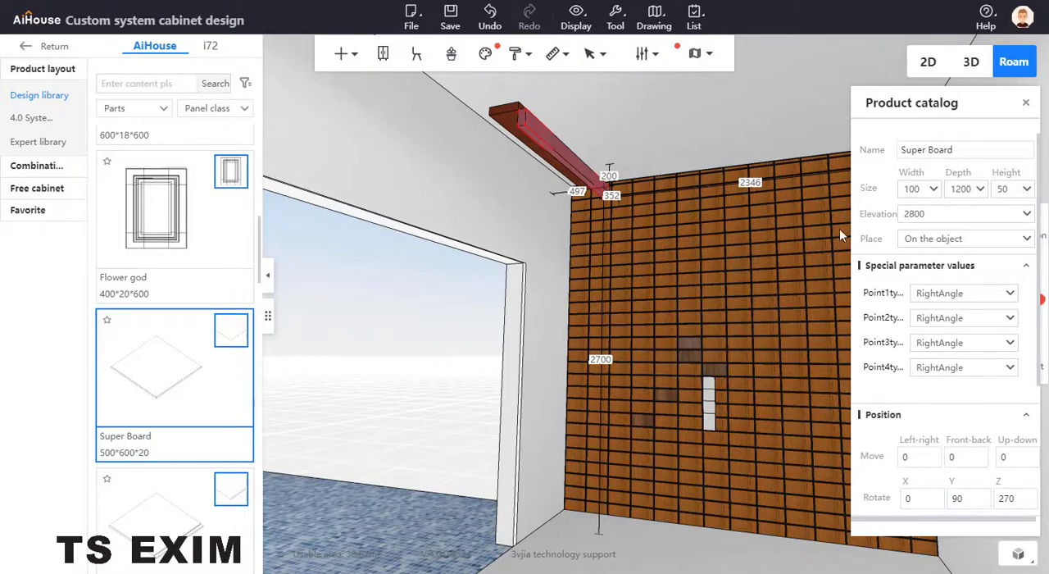
left_click_drag(490, 242, 556, 230)
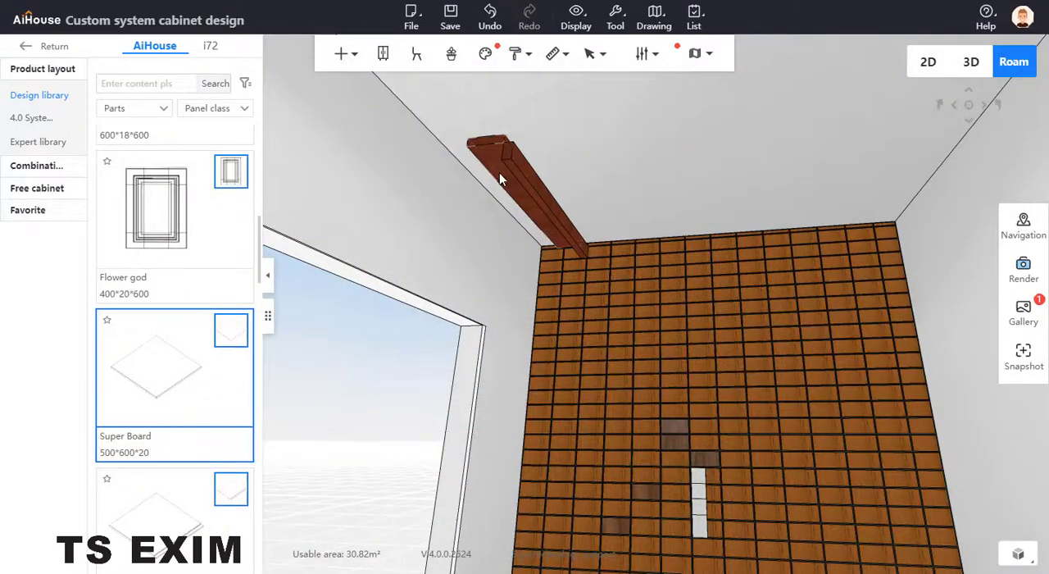
Examine the Oak wood, Zebra wood and Teak double-faced materials in the material library for the 200-wide ceiling board.
left_click(499, 172)
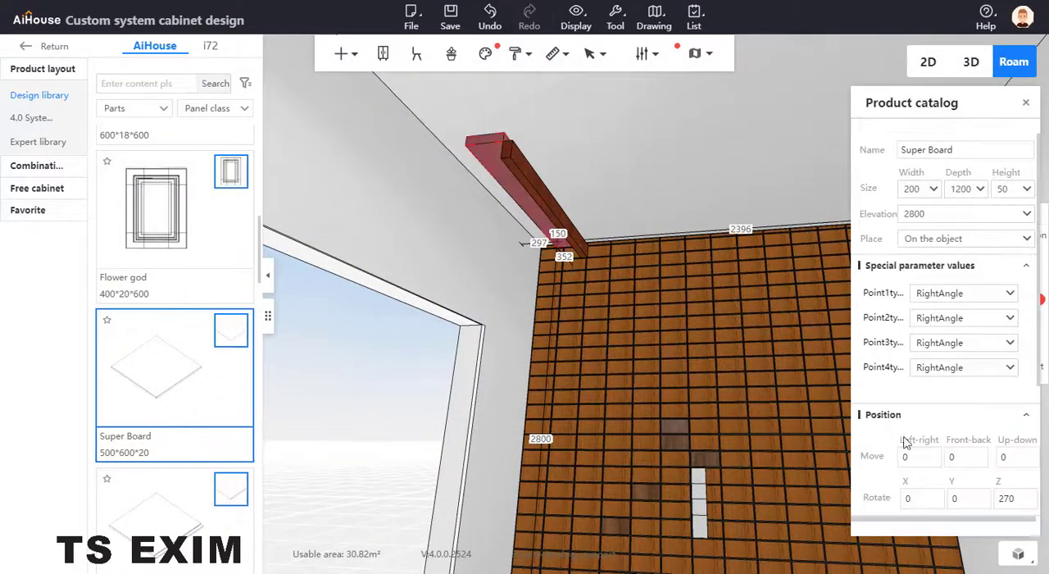
scroll(906, 374, "down", 3)
left_click(933, 381)
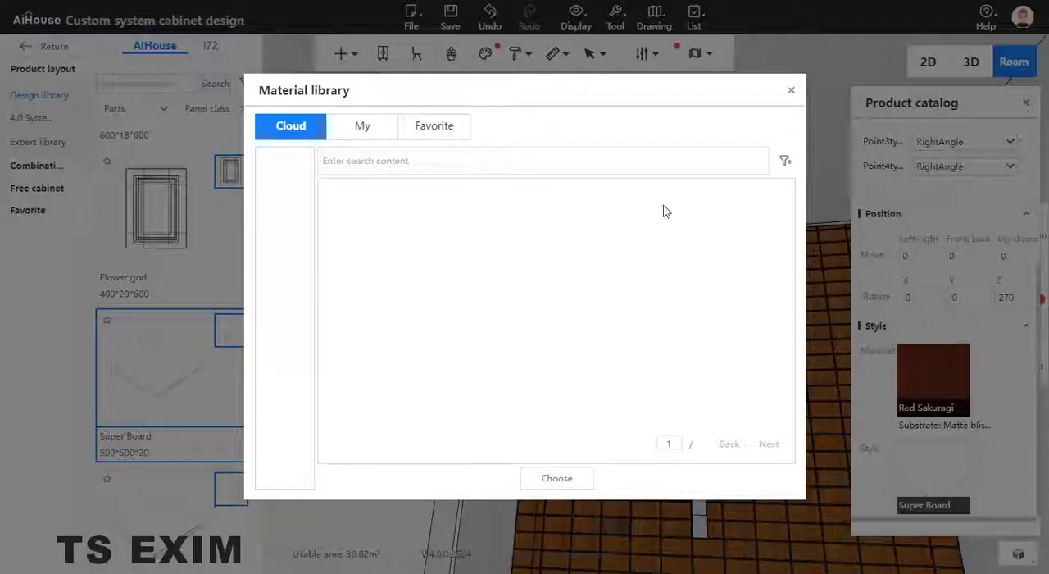
left_click(358, 174)
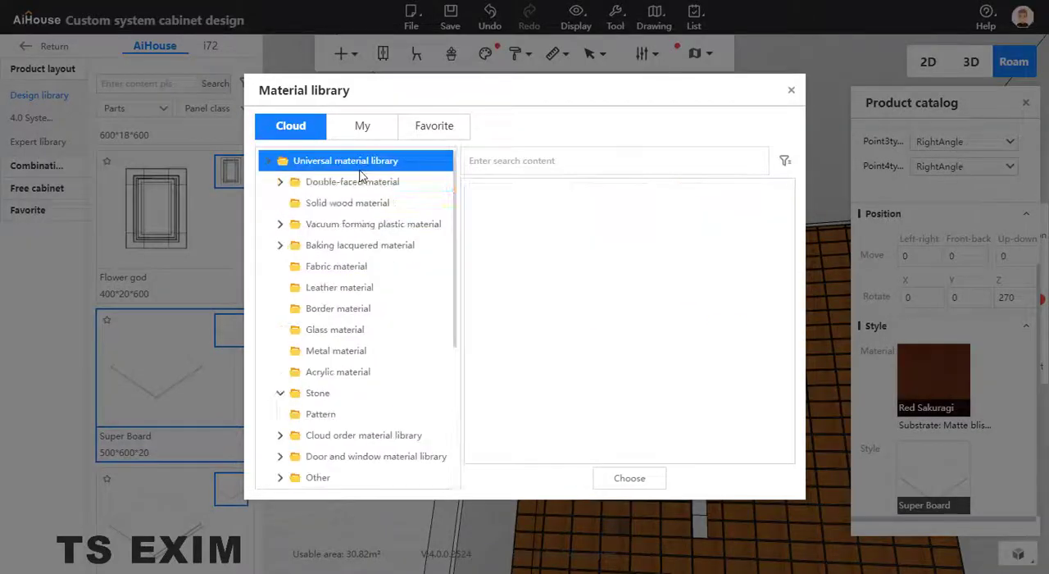
left_click(360, 182)
left_click(379, 225)
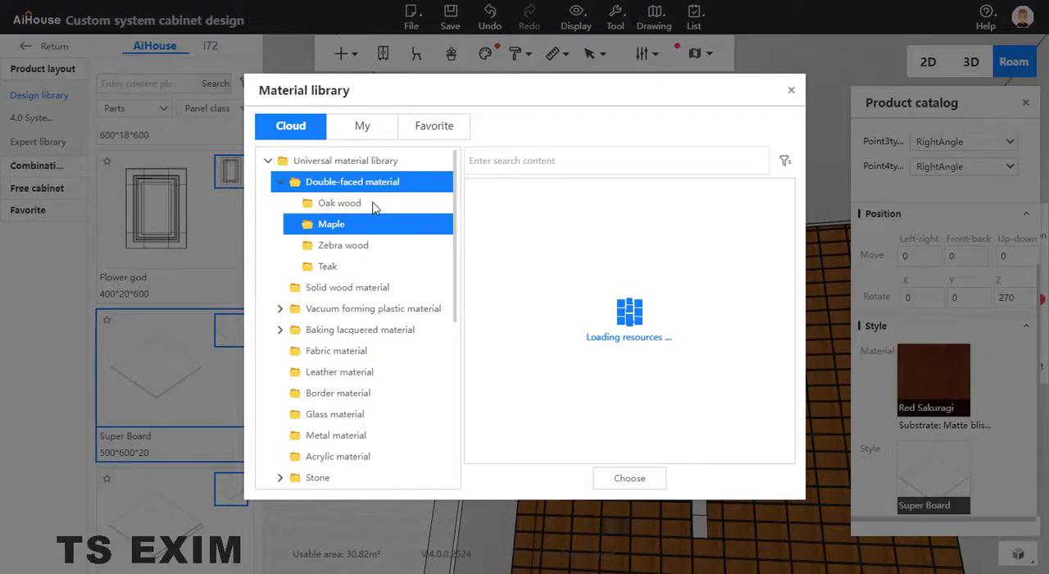
left_click(360, 205)
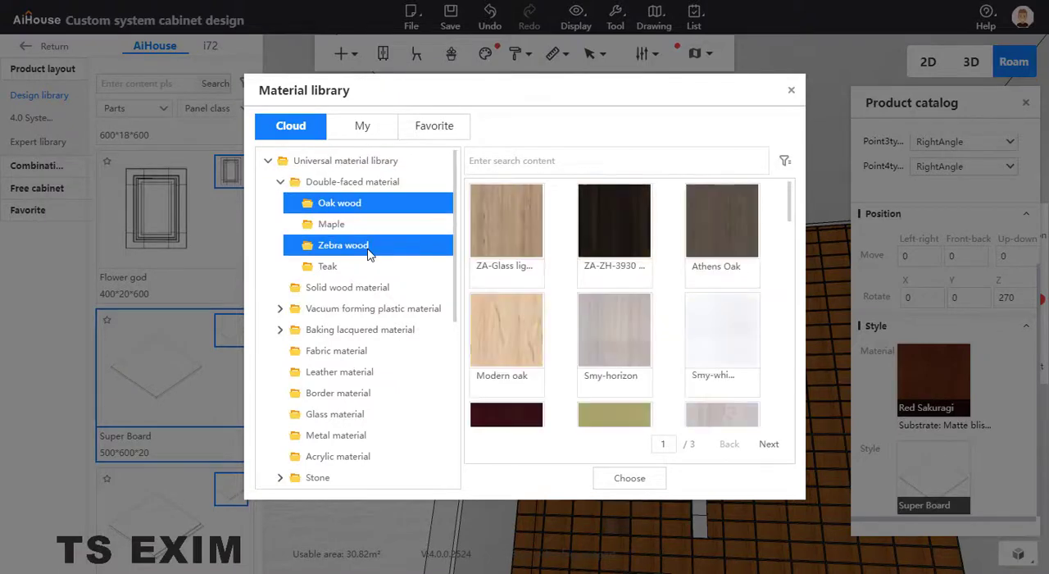
scroll(607, 271, "down", 5)
scroll(606, 266, "up", 5)
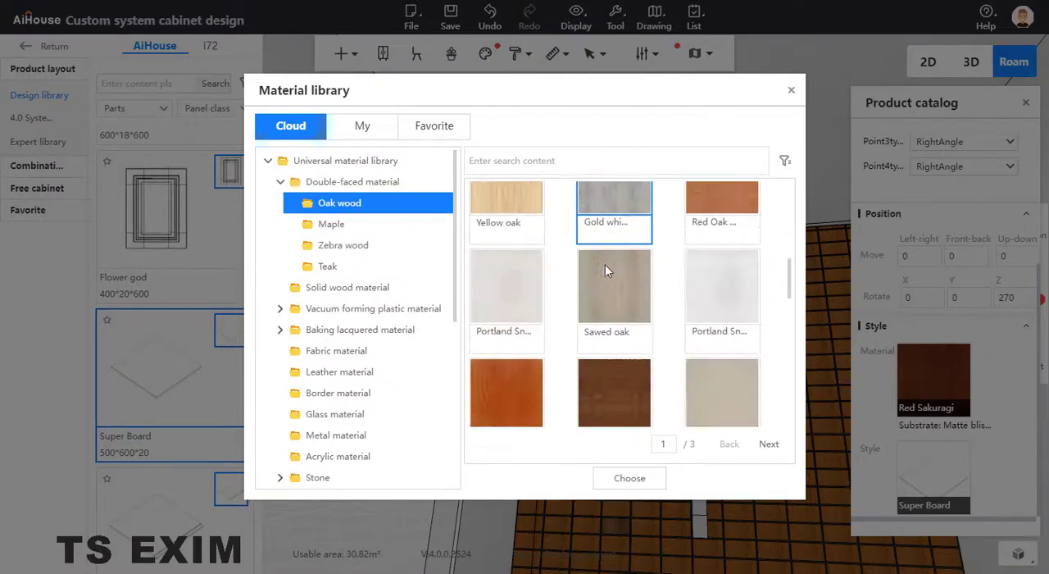
left_click(352, 245)
scroll(614, 320, "down", 3)
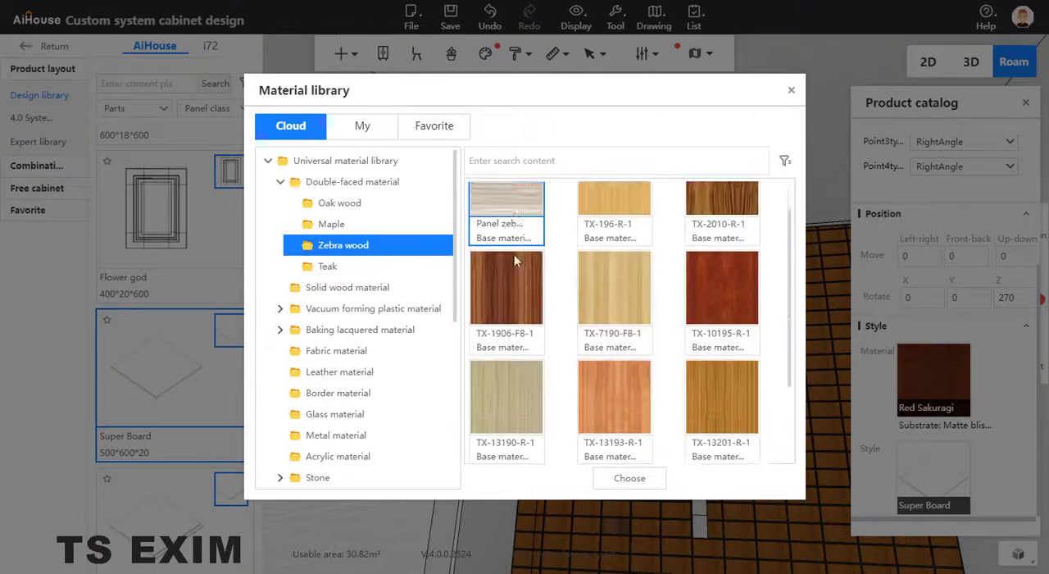
left_click(365, 266)
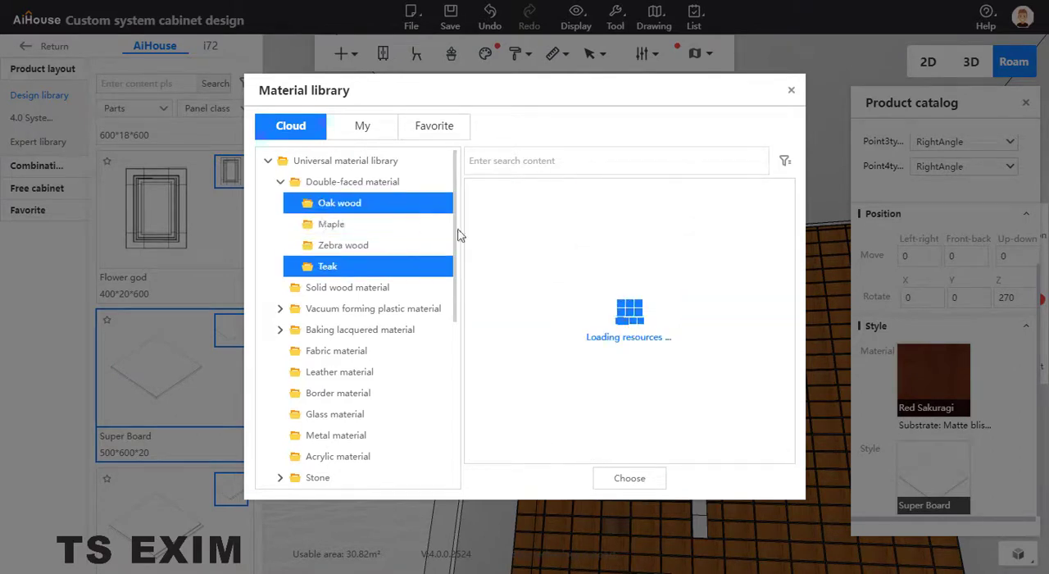
scroll(684, 303, "down", 3)
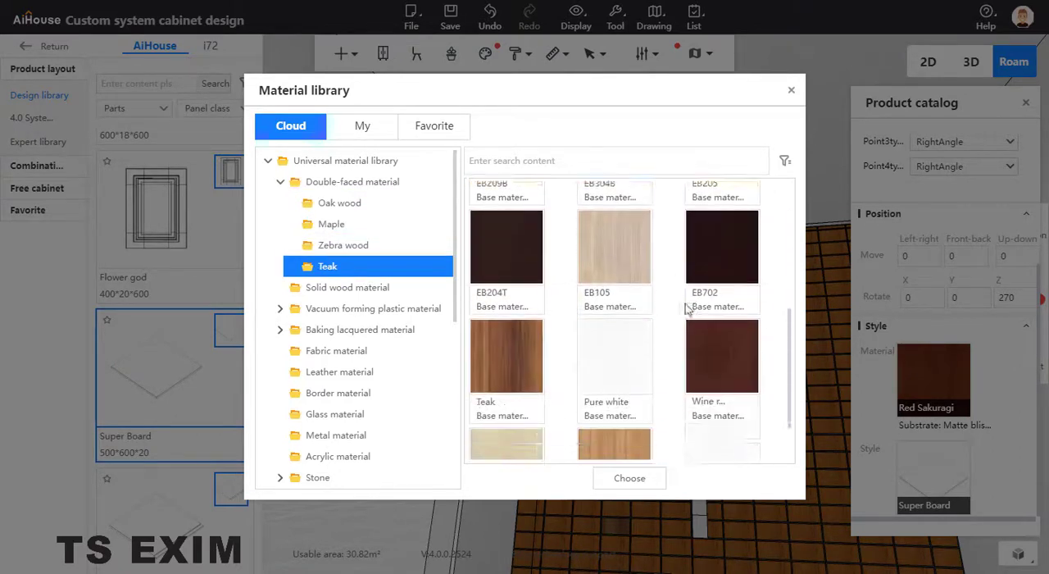
scroll(696, 299, "up", 2)
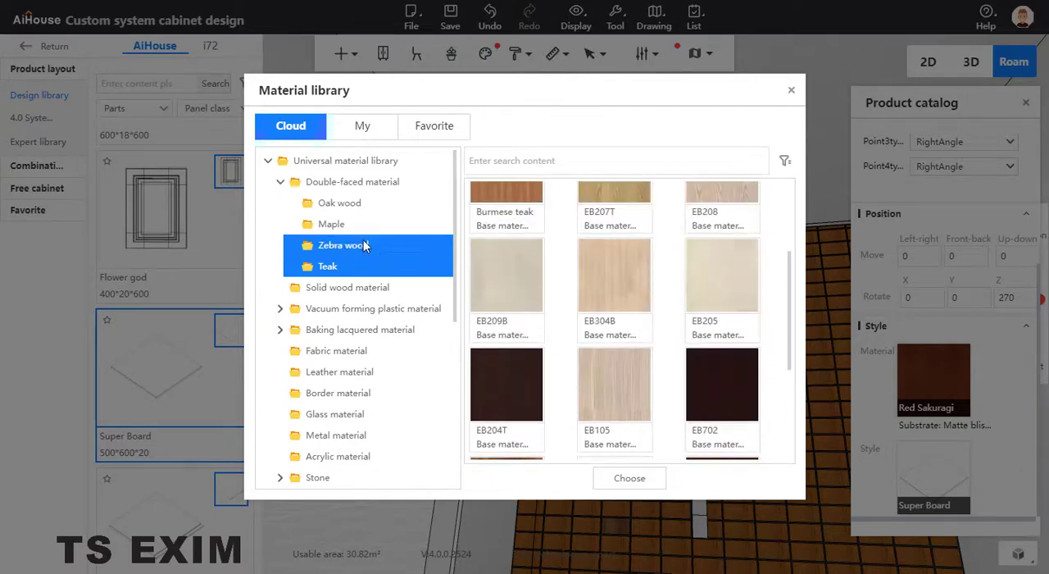
Apply the TX-12110-R-1 material from the Maple category to the 200-wide ceiling board.
left_click(332, 224)
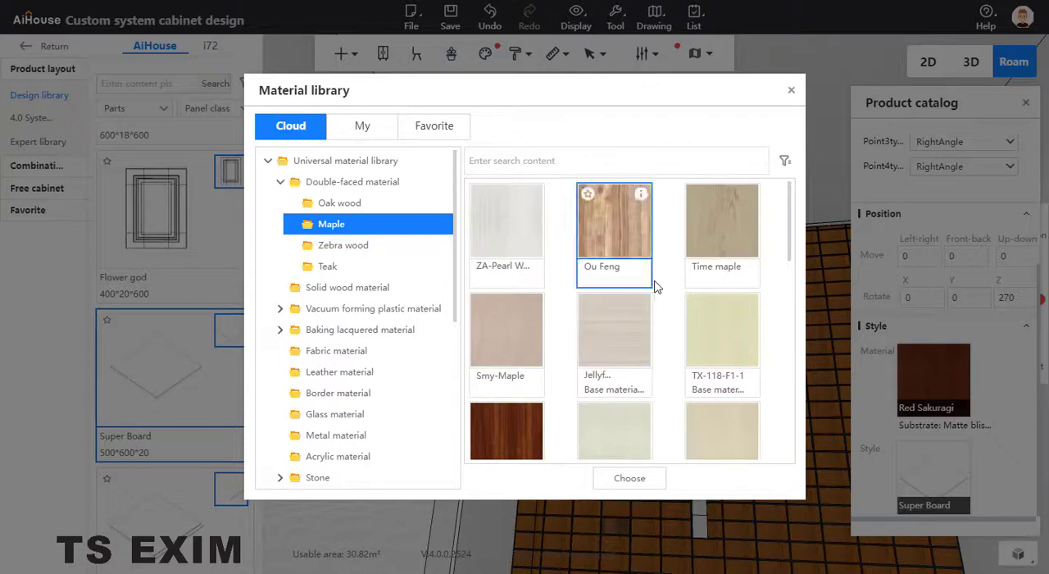
scroll(652, 287, "down", 5)
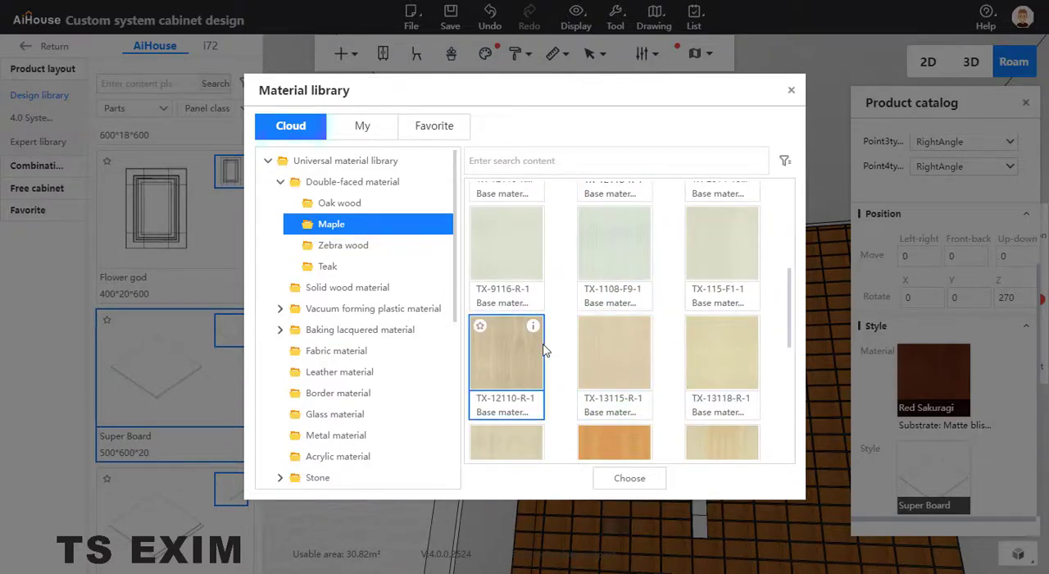
left_click(622, 479)
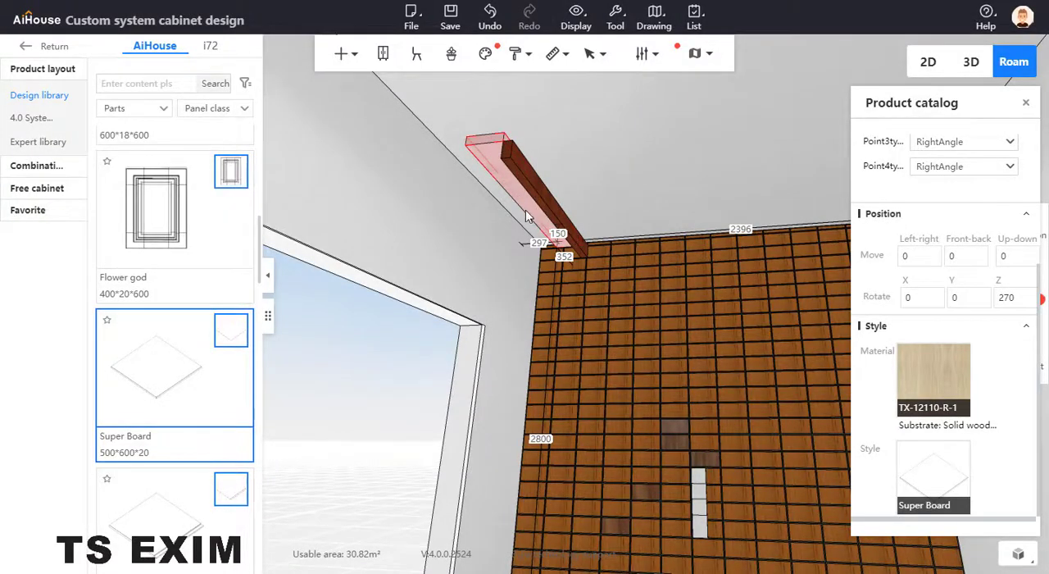
Give the 200-wide ceiling board the White Oaks material from the Solid wood material category.
left_click(933, 382)
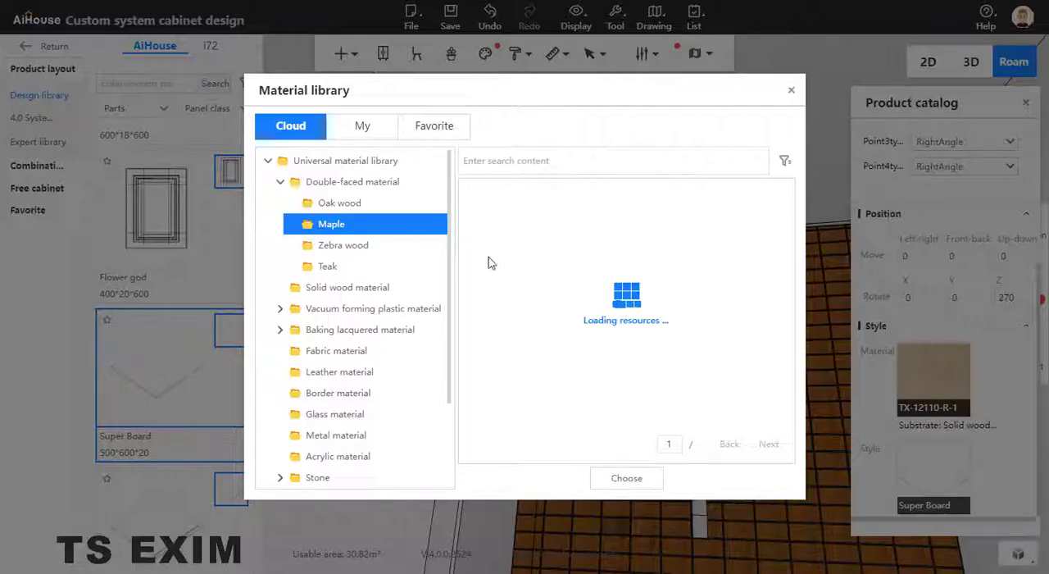
left_click(358, 290)
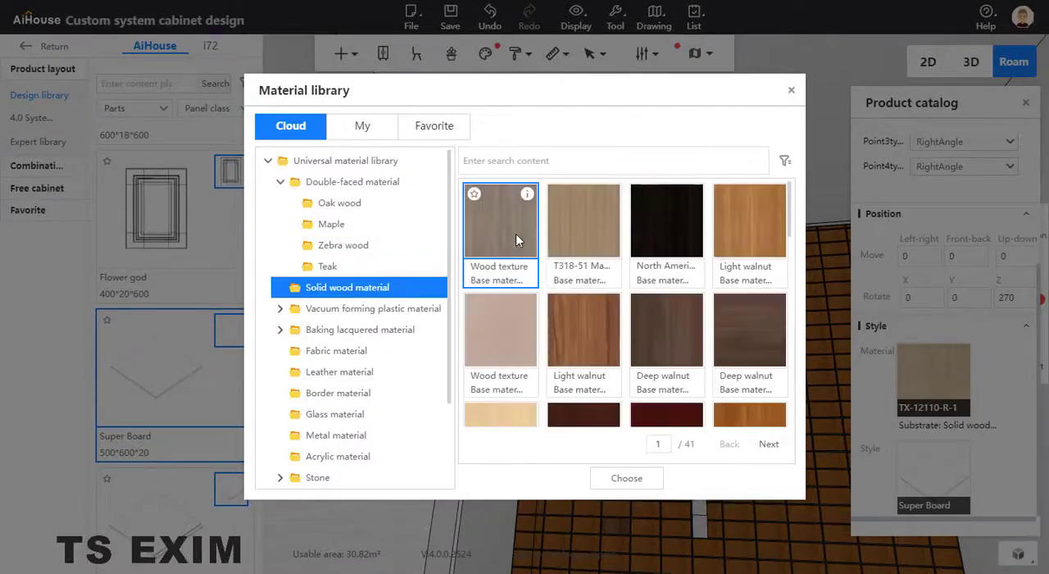
scroll(574, 246, "down", 5)
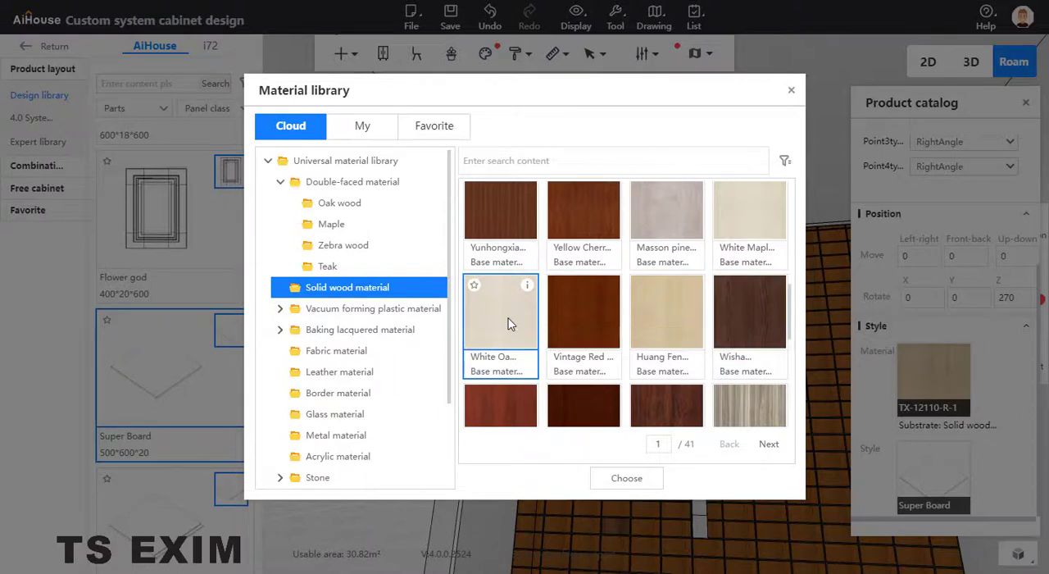
left_click(626, 480)
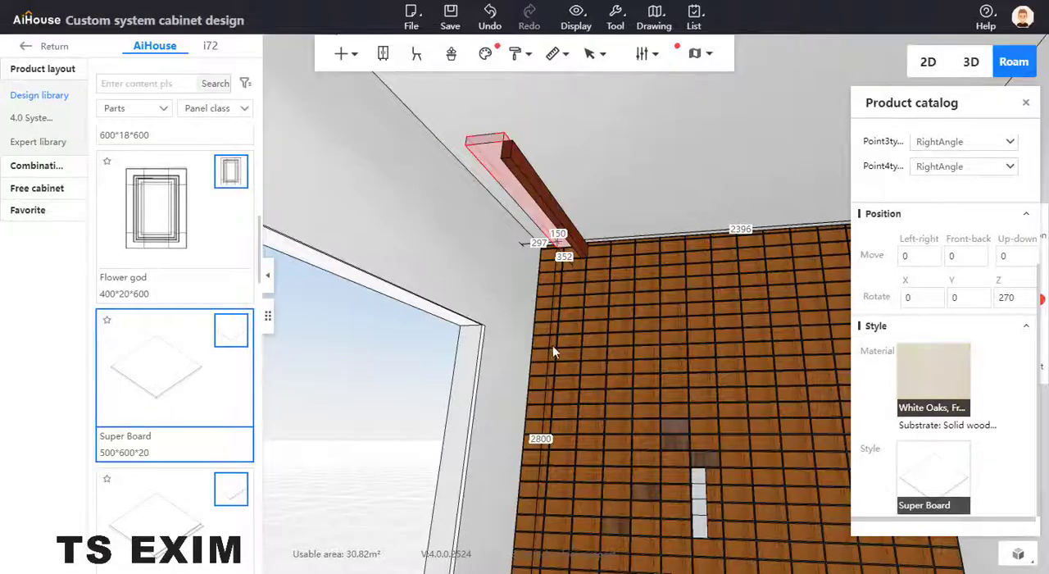
Copy the White Oaks material from the 200-wide board onto the upright 100-wide board with the Format painter.
right_click(517, 190)
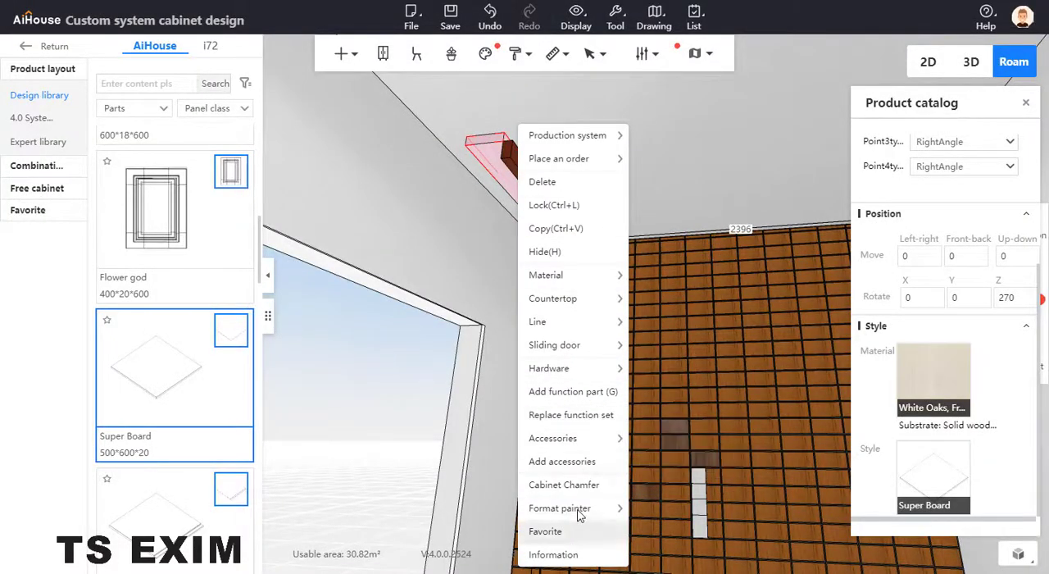
mouse_move(603, 506)
left_click(647, 508)
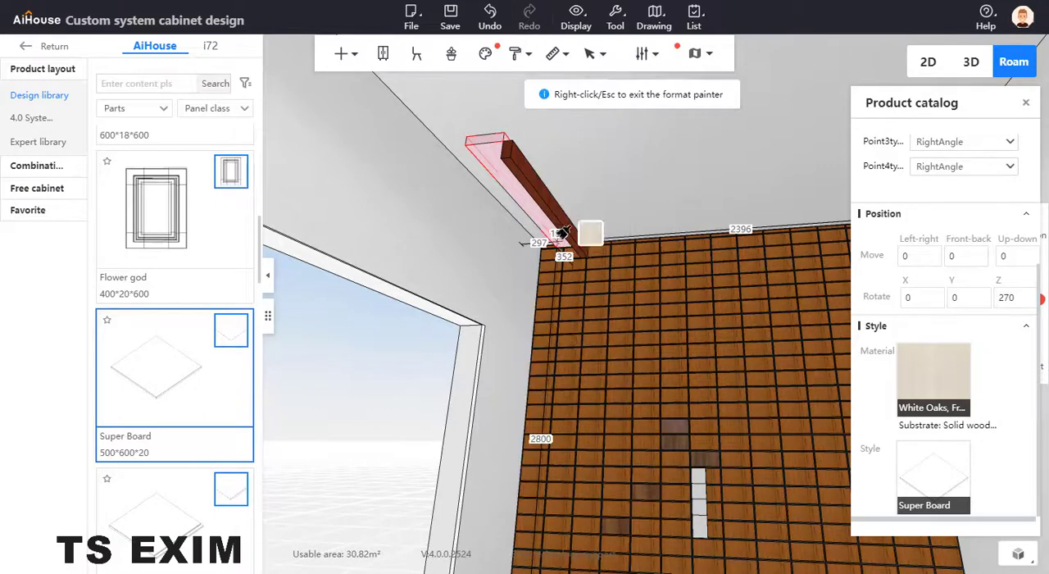
left_click(563, 203)
right_click(585, 187)
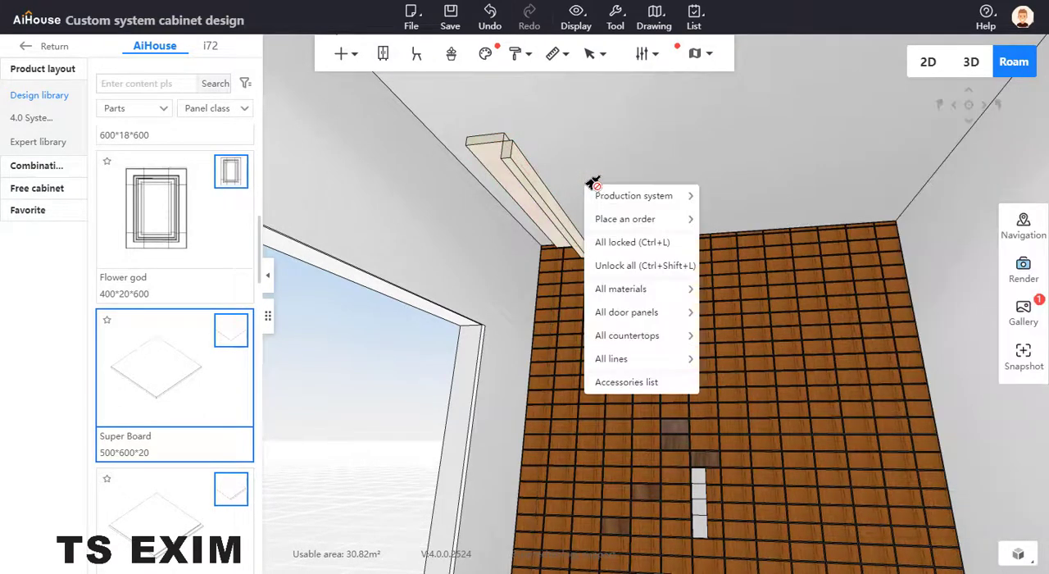
Copy the 200-wide ceiling board and place the copy directly alongside the original, on the upright board's other side.
left_click(557, 205)
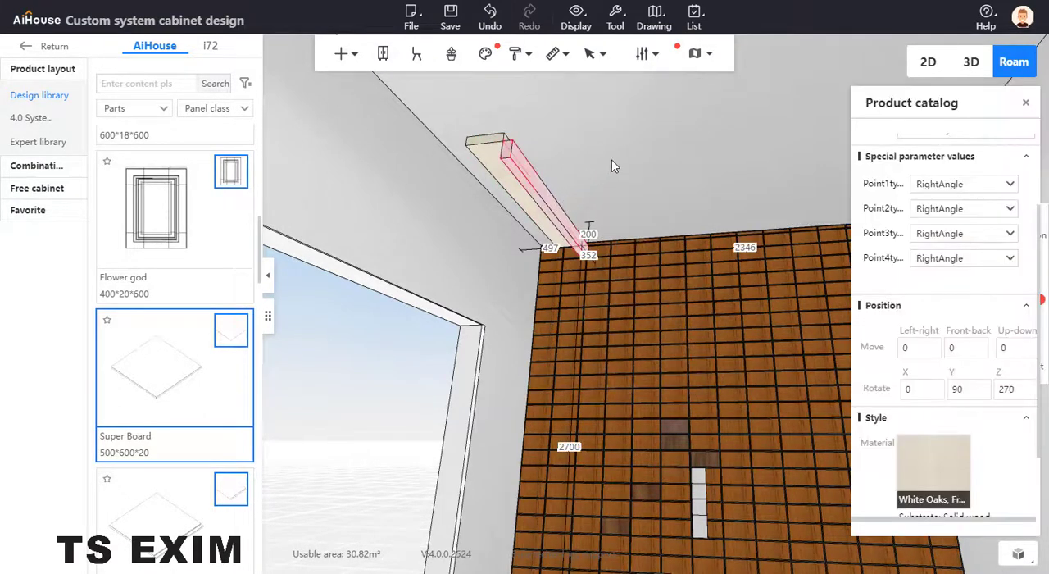
left_click(486, 157)
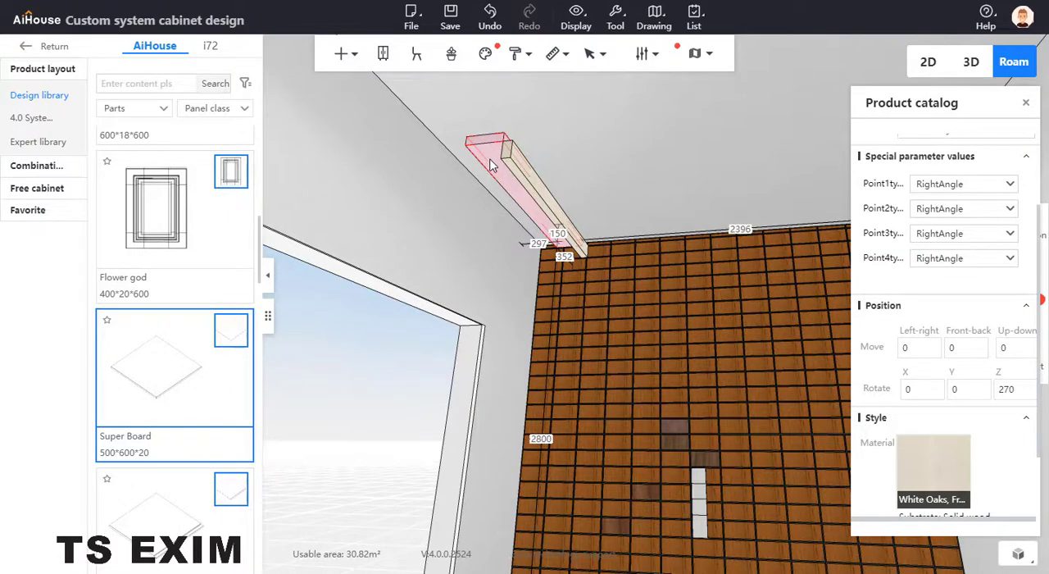
left_click(528, 172)
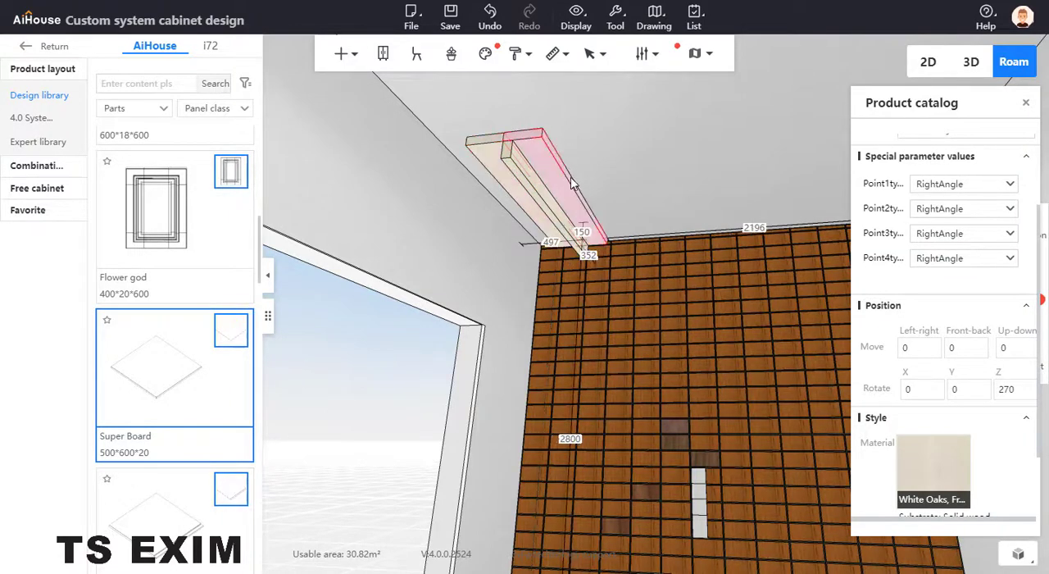
Move the copied 200-wide board across the ceiling away from the first beam and shift the upright 100-wide board vertically.
left_click_drag(593, 215, 726, 199)
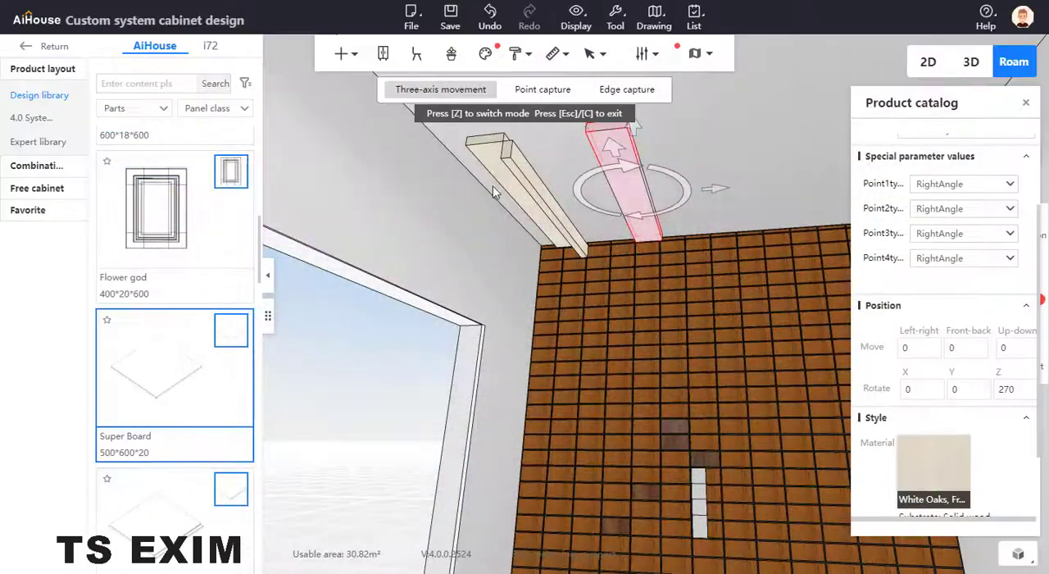
left_click(531, 188)
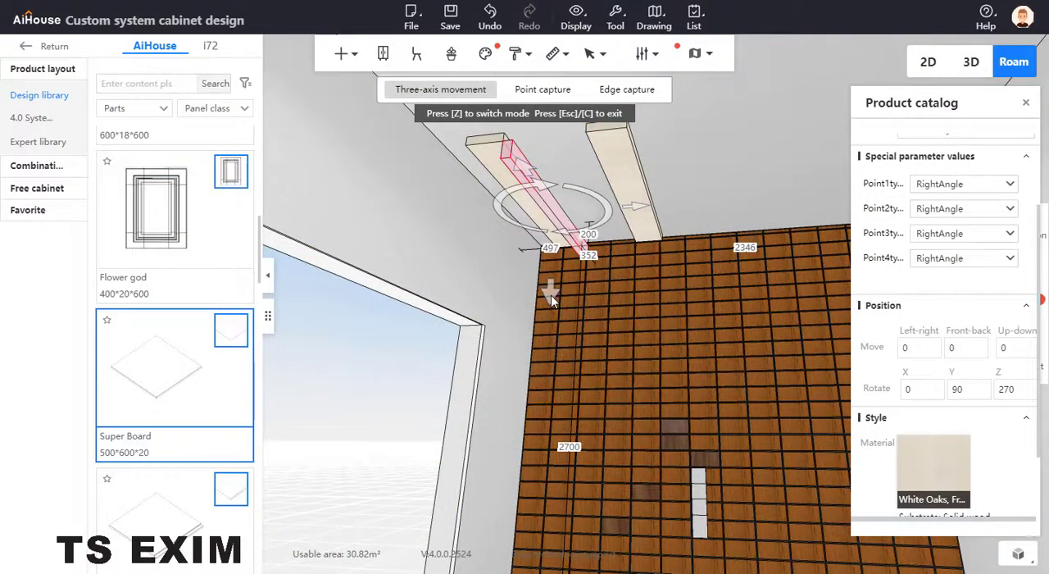
left_click_drag(550, 294, 559, 275)
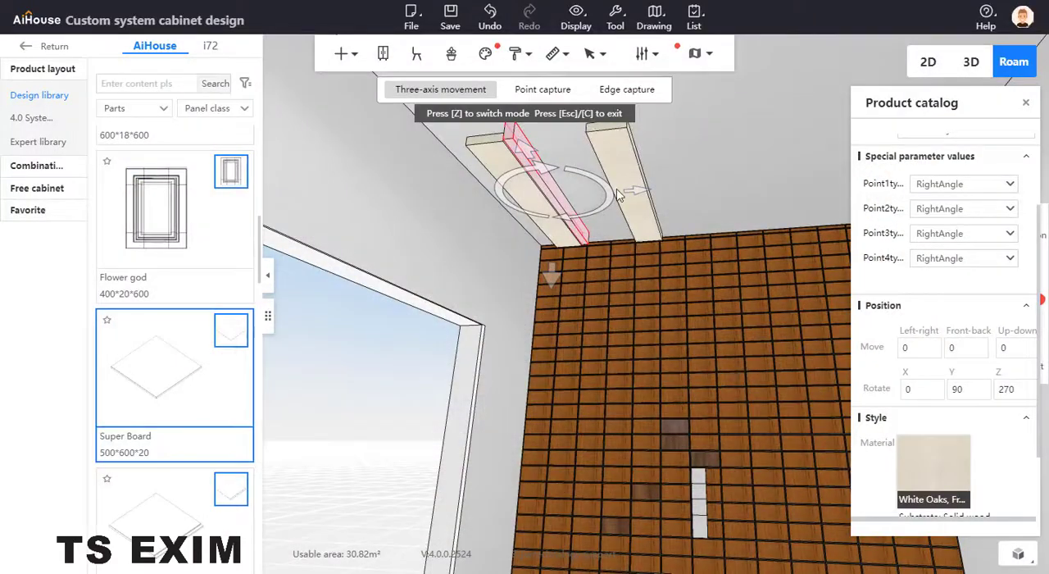
left_click_drag(525, 287, 565, 261)
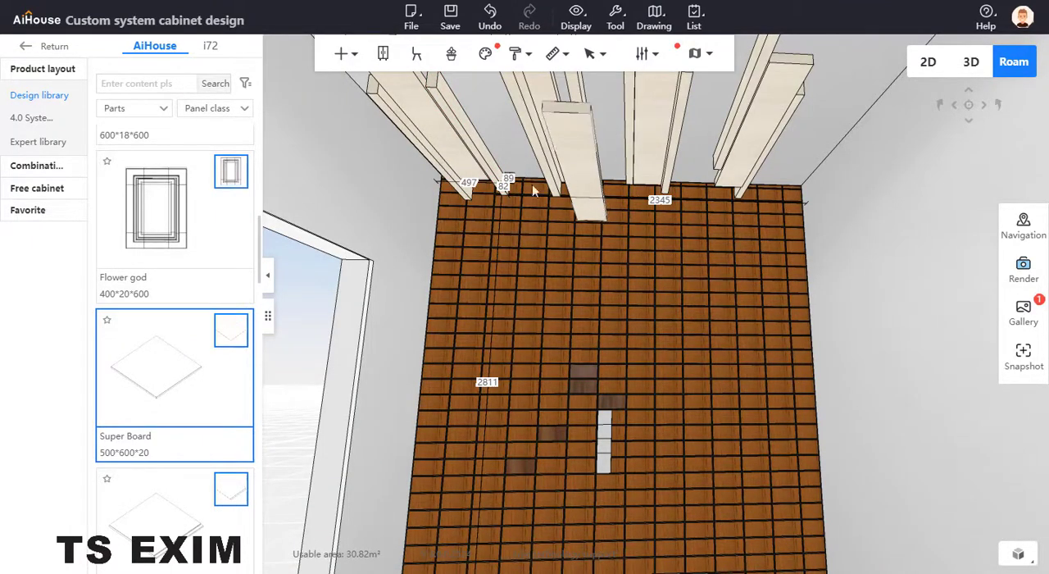
Set up a standard render of the feature wall and ceiling beams with the widest lens angle and Ultra HD resolution.
left_click_drag(668, 245, 723, 357)
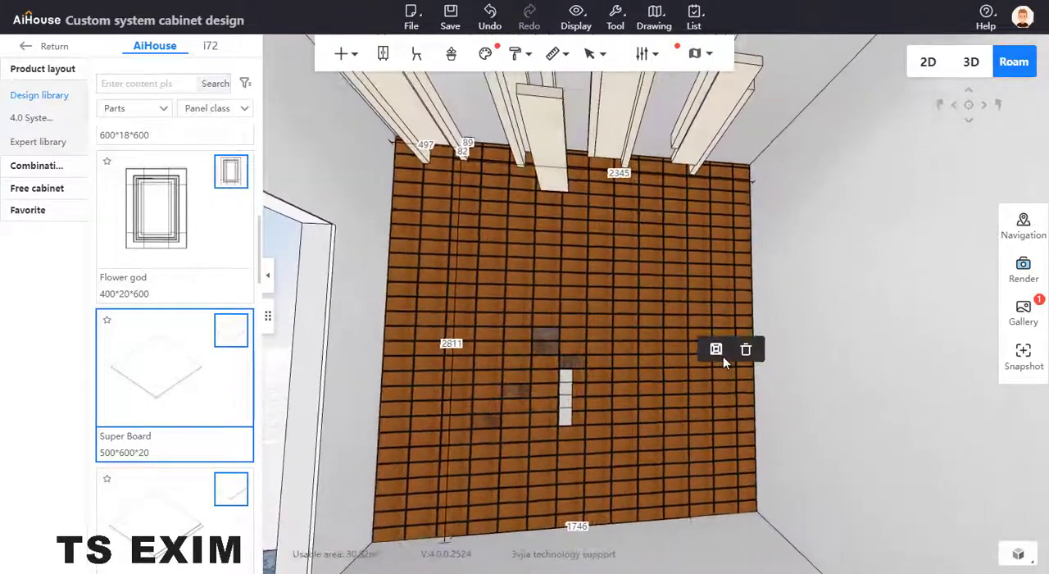
left_click_drag(800, 239, 664, 366)
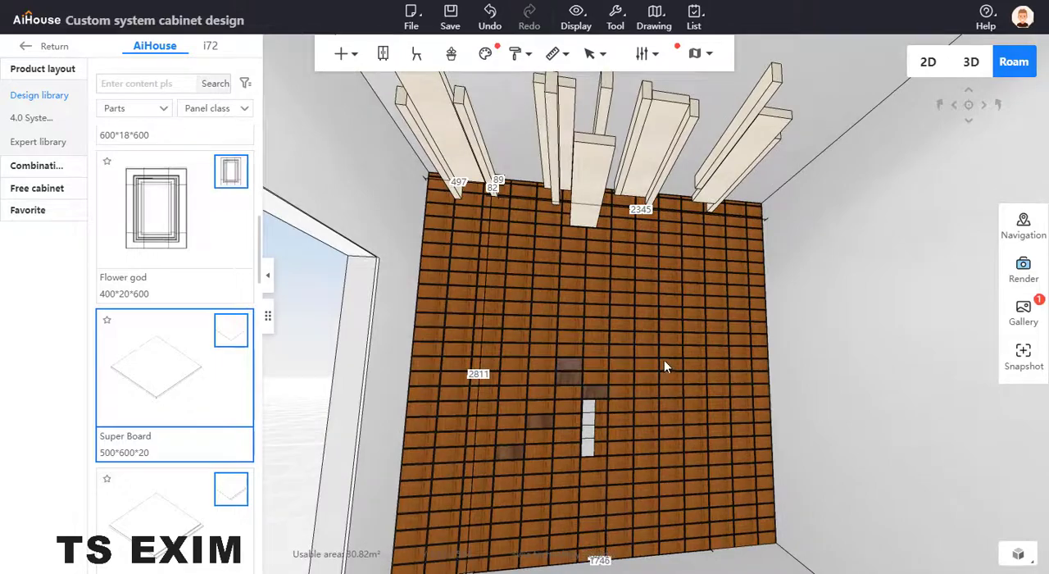
left_click(1020, 273)
left_click_drag(709, 384, 356, 391)
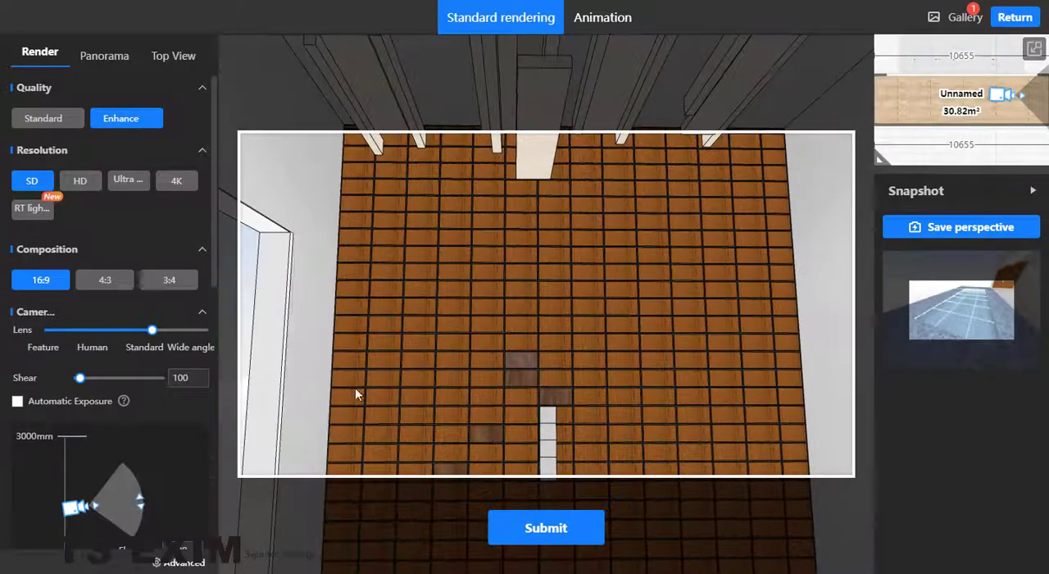
left_click_drag(153, 329, 262, 333)
left_click(128, 182)
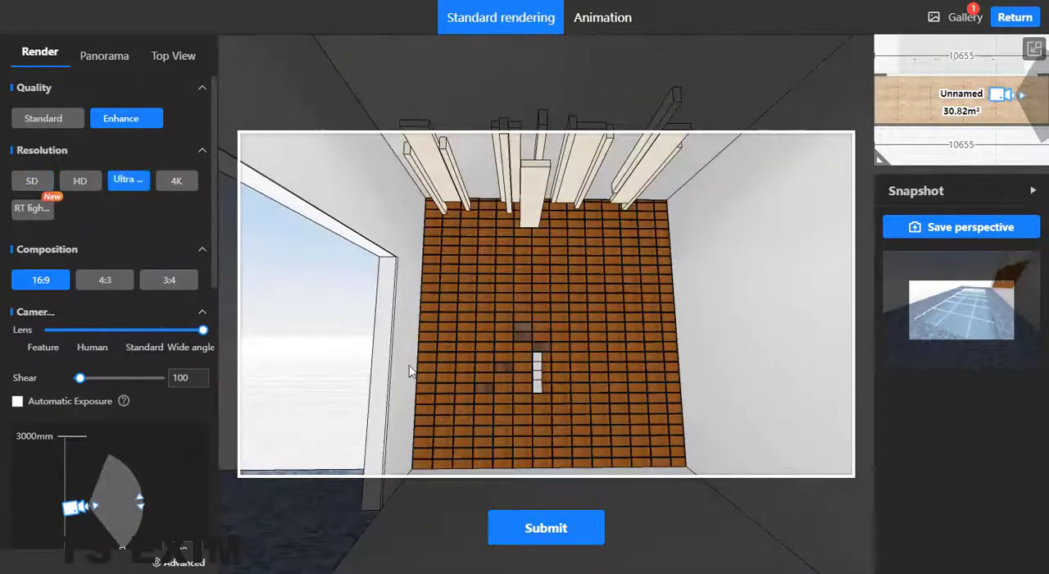
Frame the brick wall and ceiling beams in a 3:4 composition and submit the render.
left_click_drag(707, 361, 772, 399)
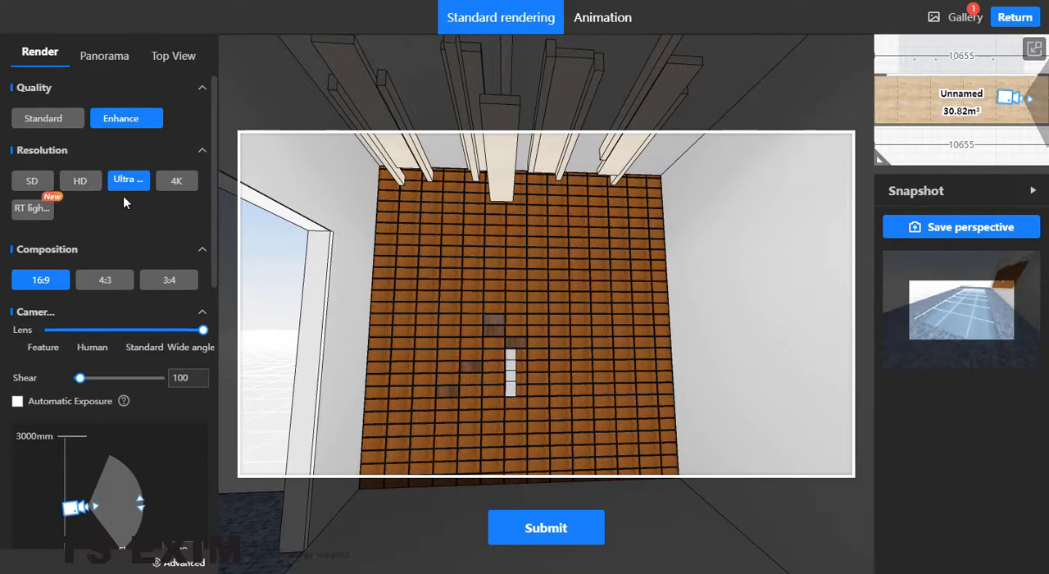
scroll(141, 302, "down", 3)
scroll(128, 351, "up", 3)
scroll(114, 246, "down", 3)
scroll(156, 237, "up", 2)
left_click(172, 246)
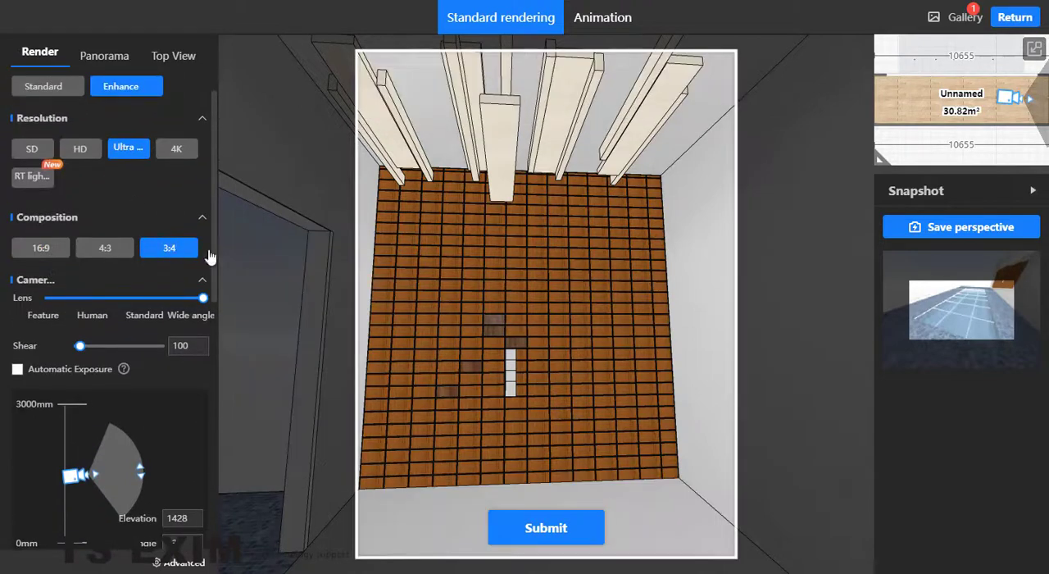
left_click_drag(590, 351, 580, 369)
scroll(580, 370, "up", 5)
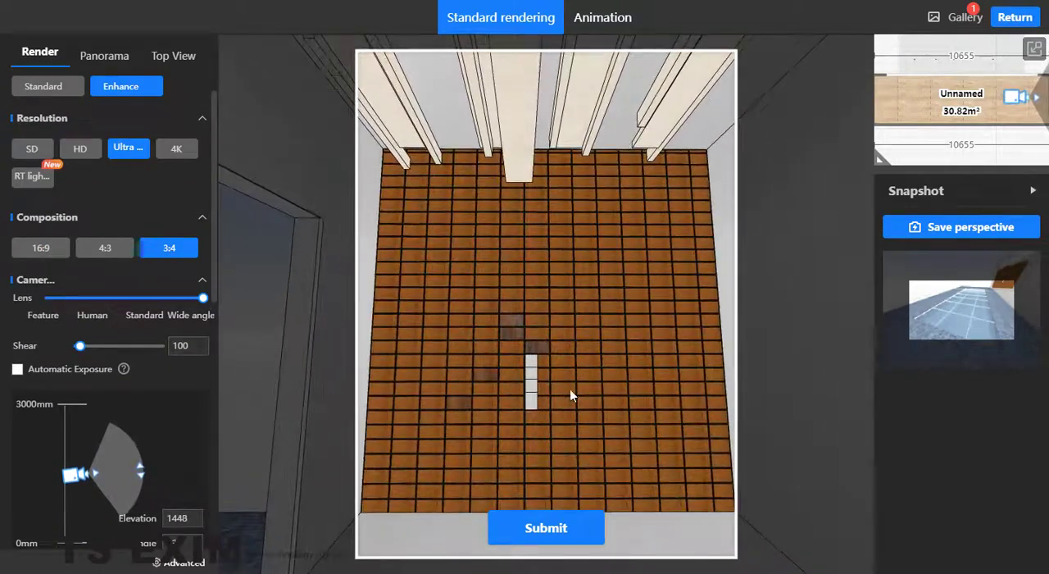
left_click(557, 536)
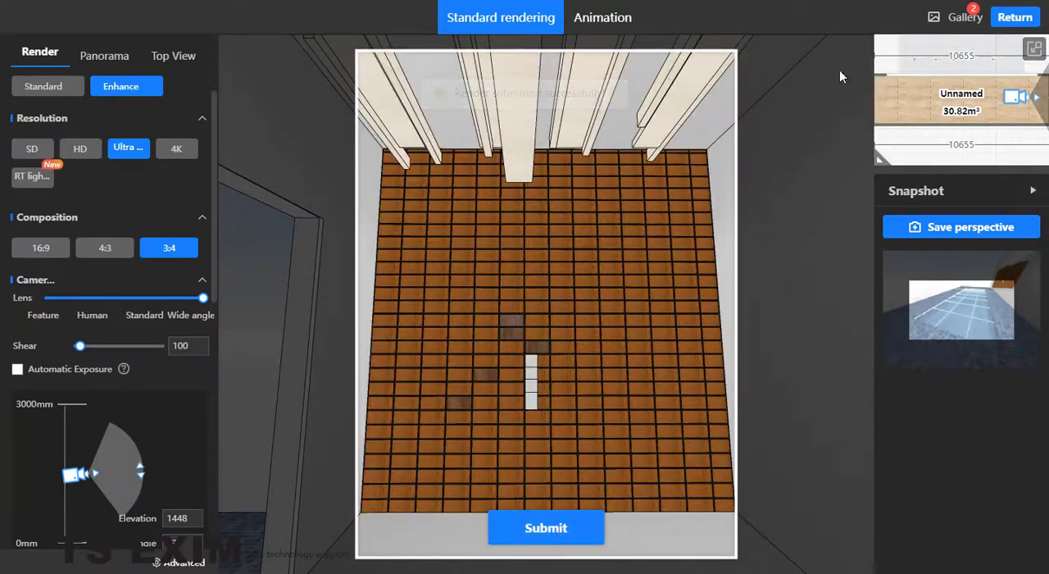
Open the newest Ultra HD render of the brick wall and beams from the render gallery.
left_click(961, 15)
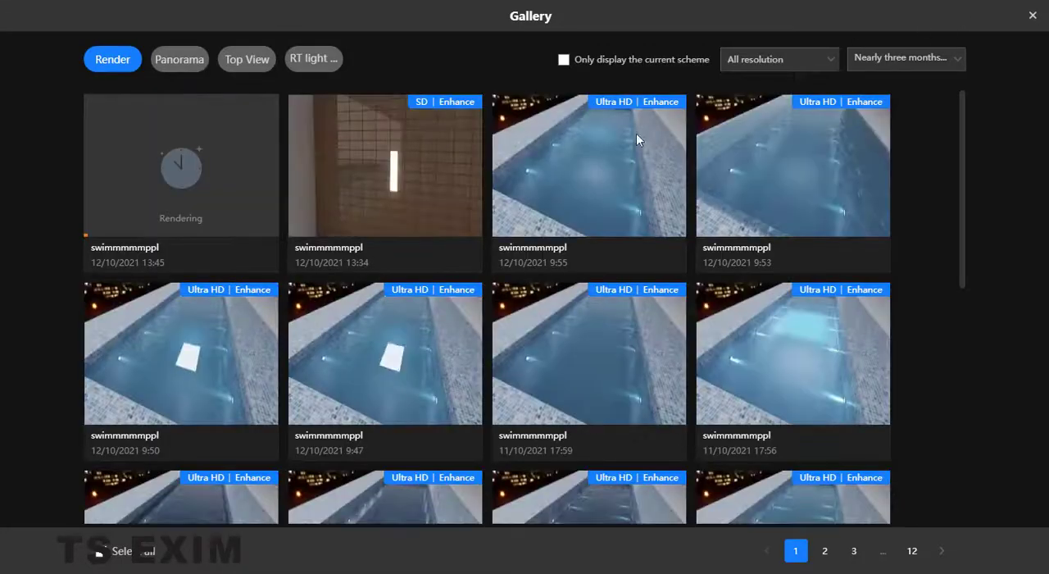
mouse_move(140, 222)
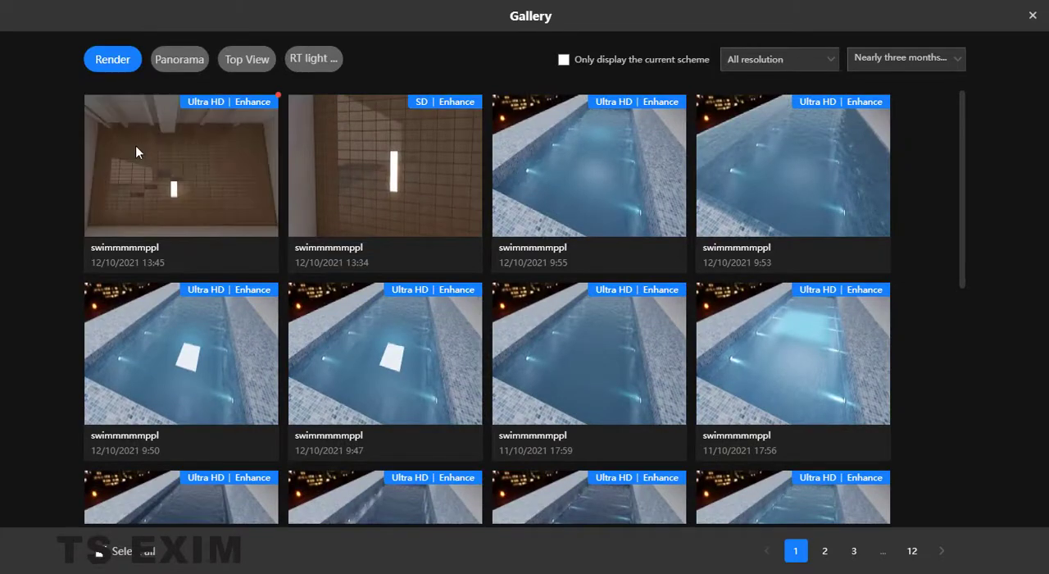
left_click(213, 151)
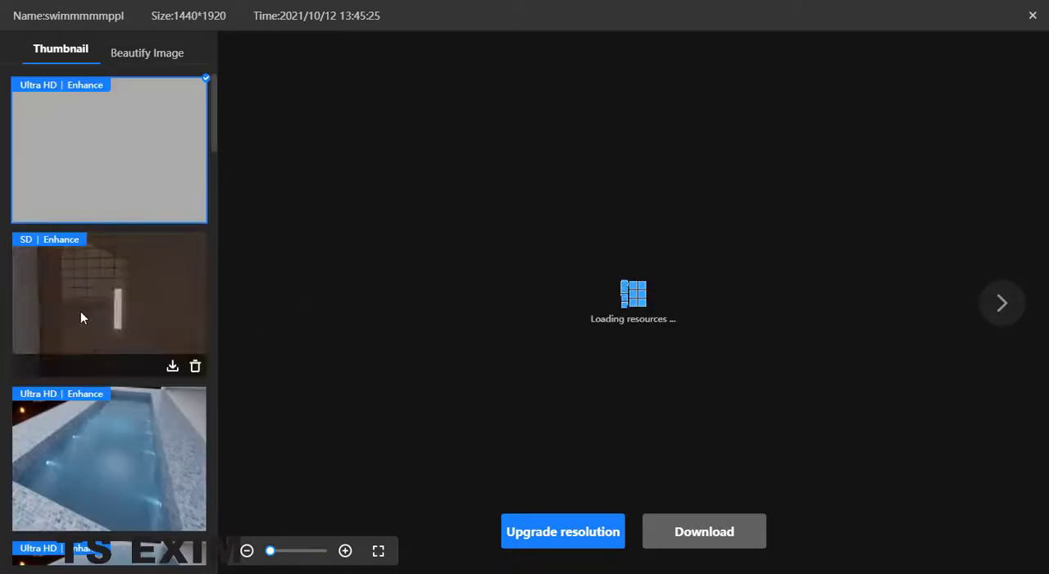